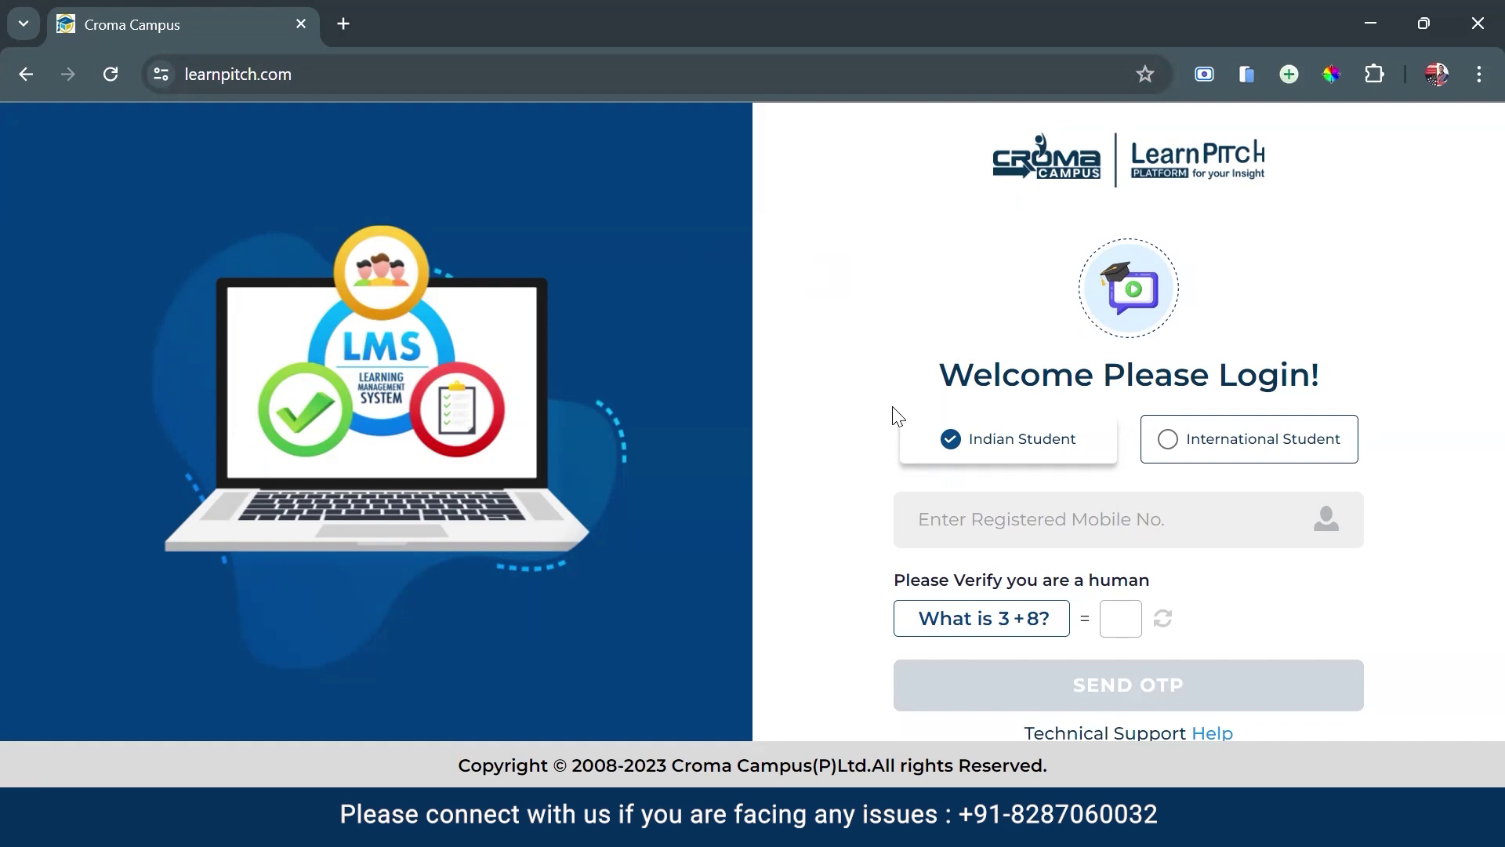
# Compare the International Student and Indian Student login forms, leaving Indian Student selected
pyautogui.click(1035, 533)
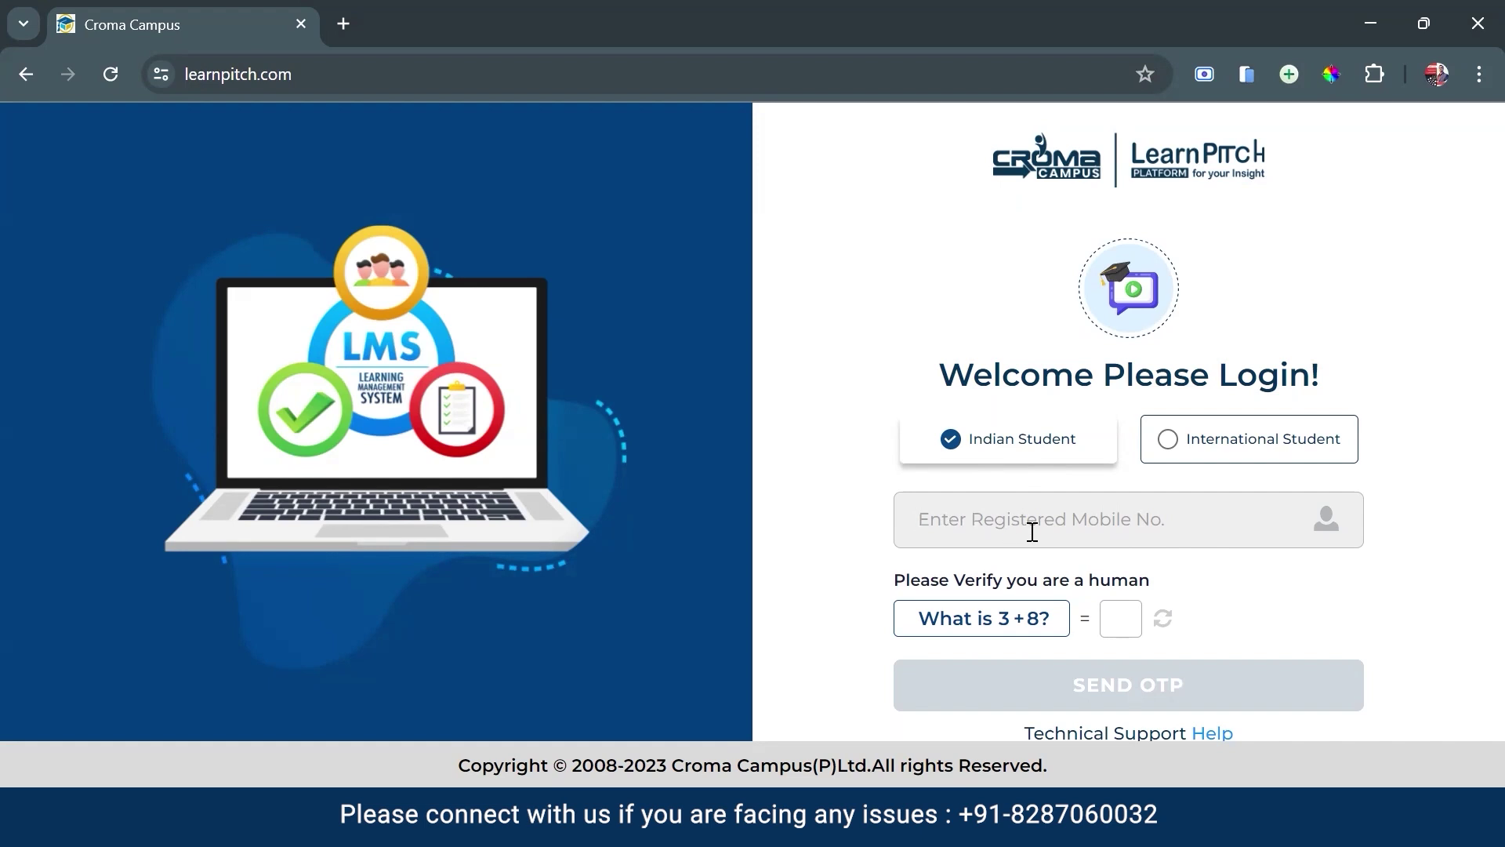
pyautogui.click(1168, 444)
pyautogui.click(1121, 532)
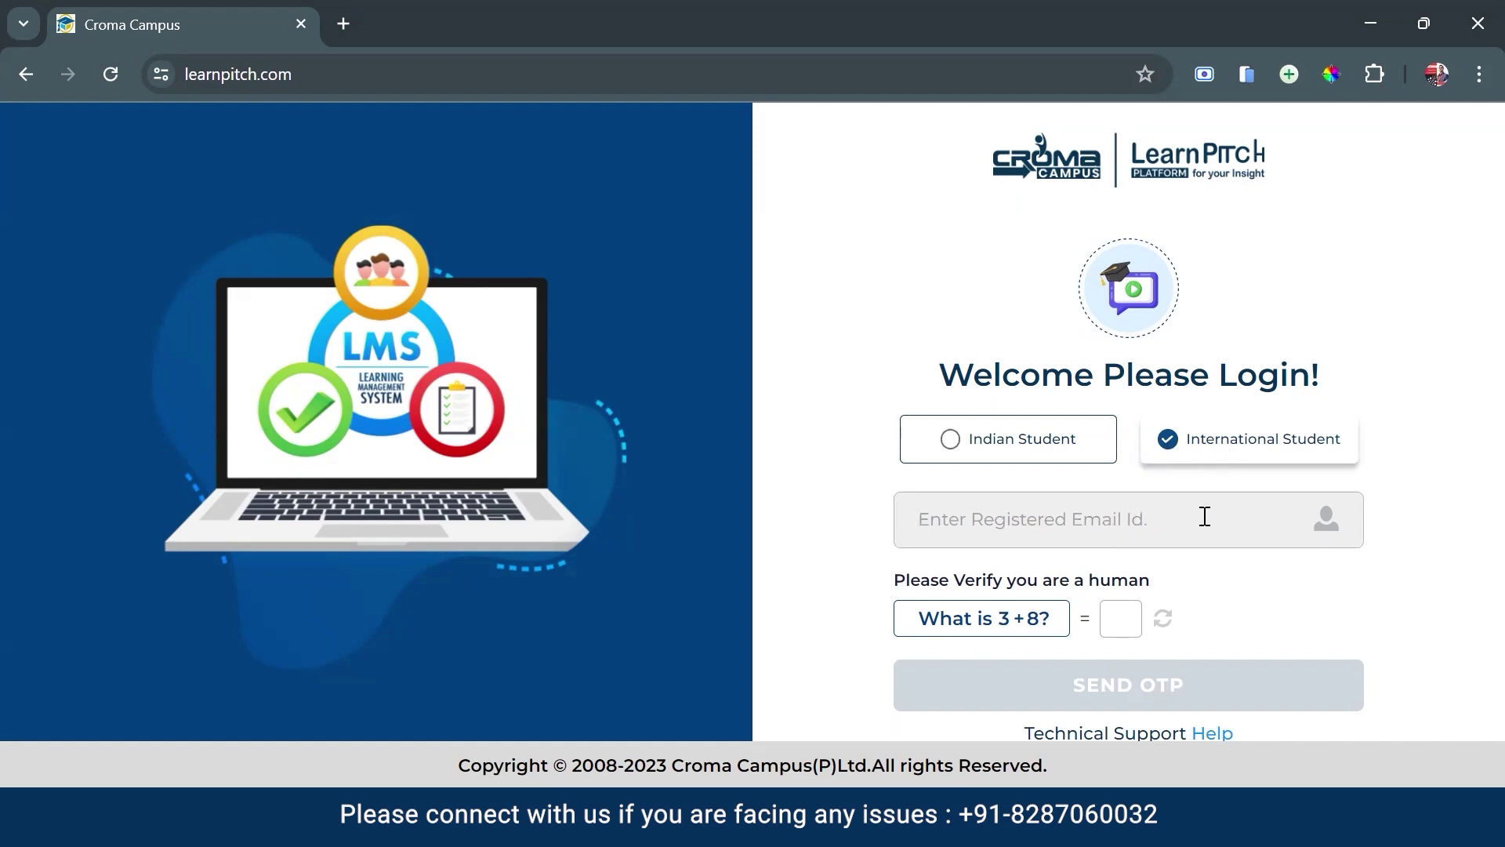
pyautogui.click(947, 444)
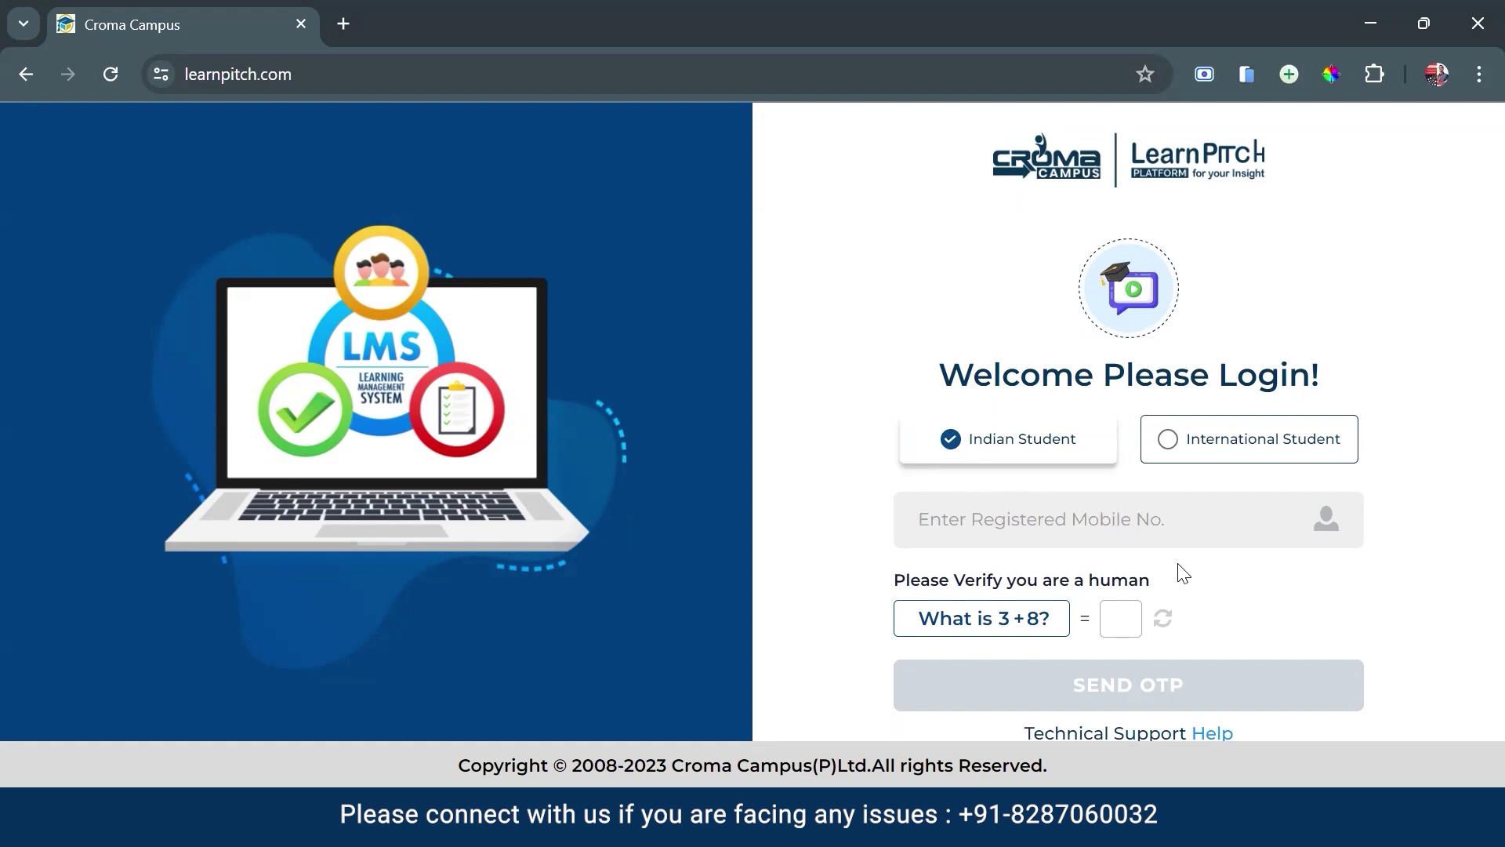
# Log in with the registered mobile number, the verification answer 11 and the OTP sent to that number
pyautogui.click(1089, 530)
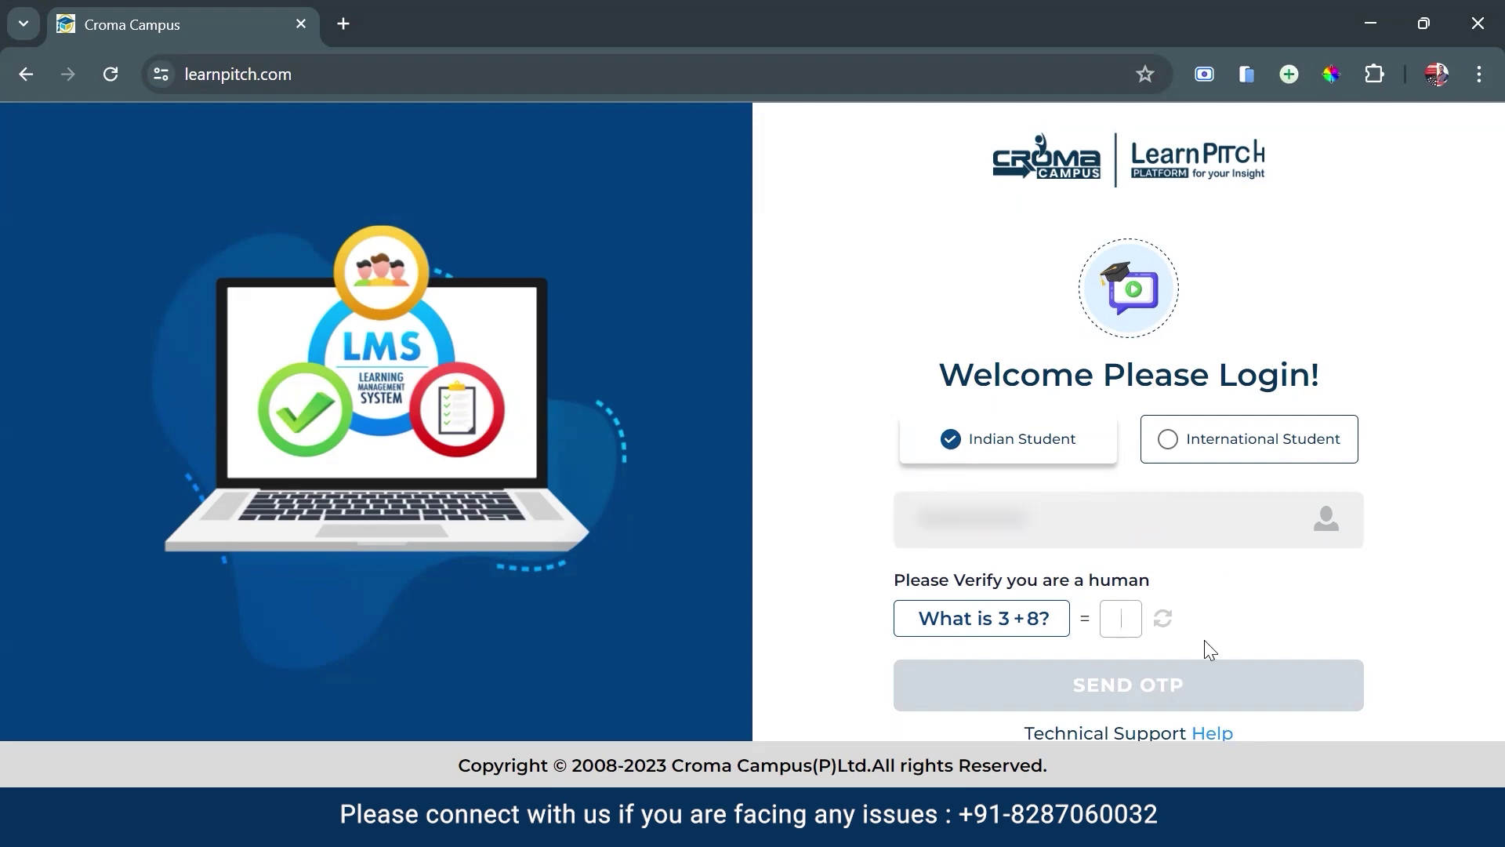
pyautogui.write('11')
pyautogui.click(1105, 694)
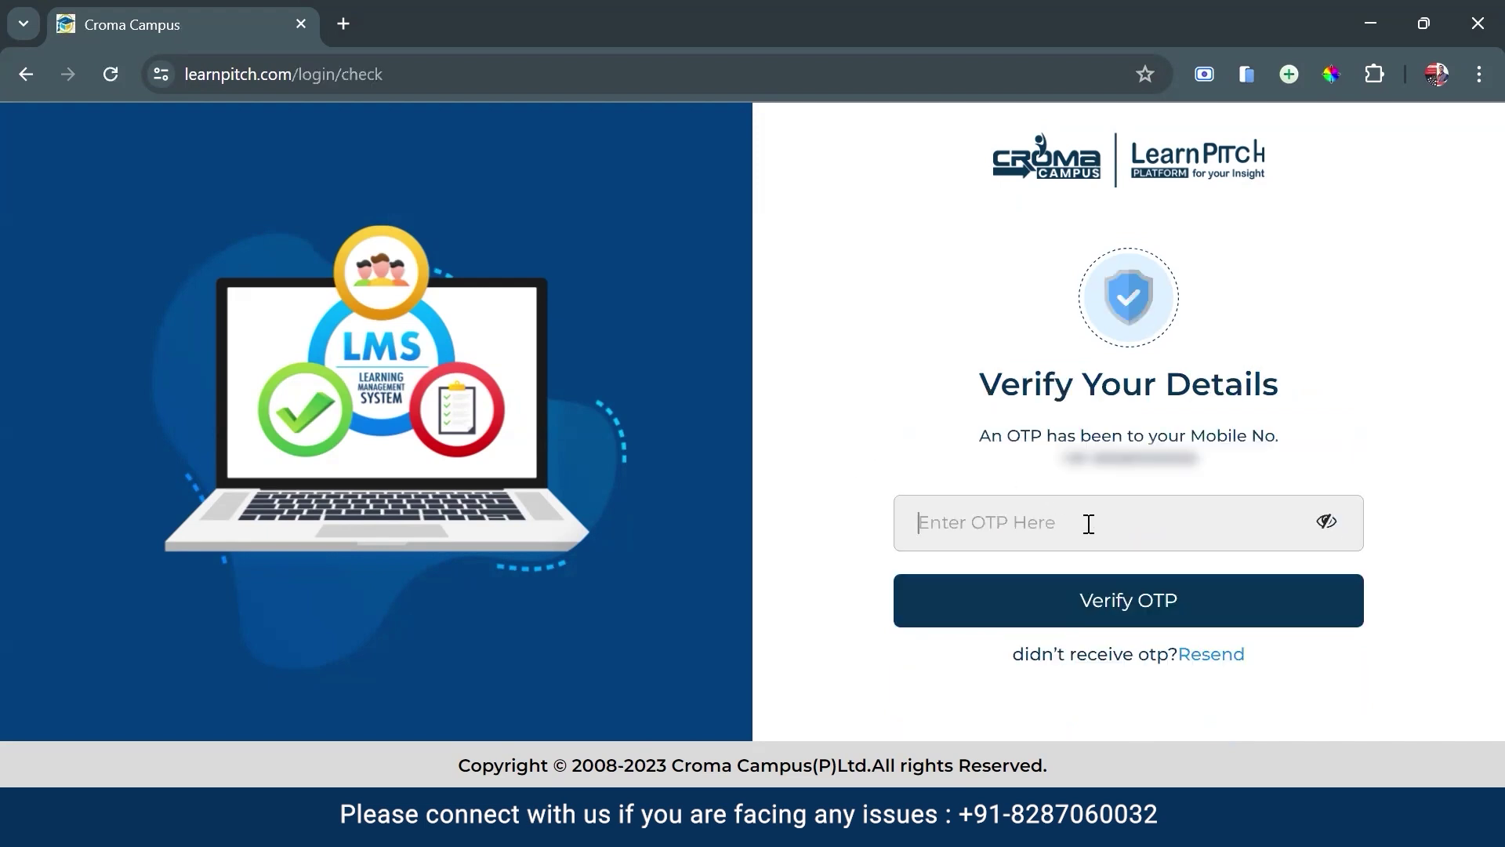
pyautogui.click(1081, 606)
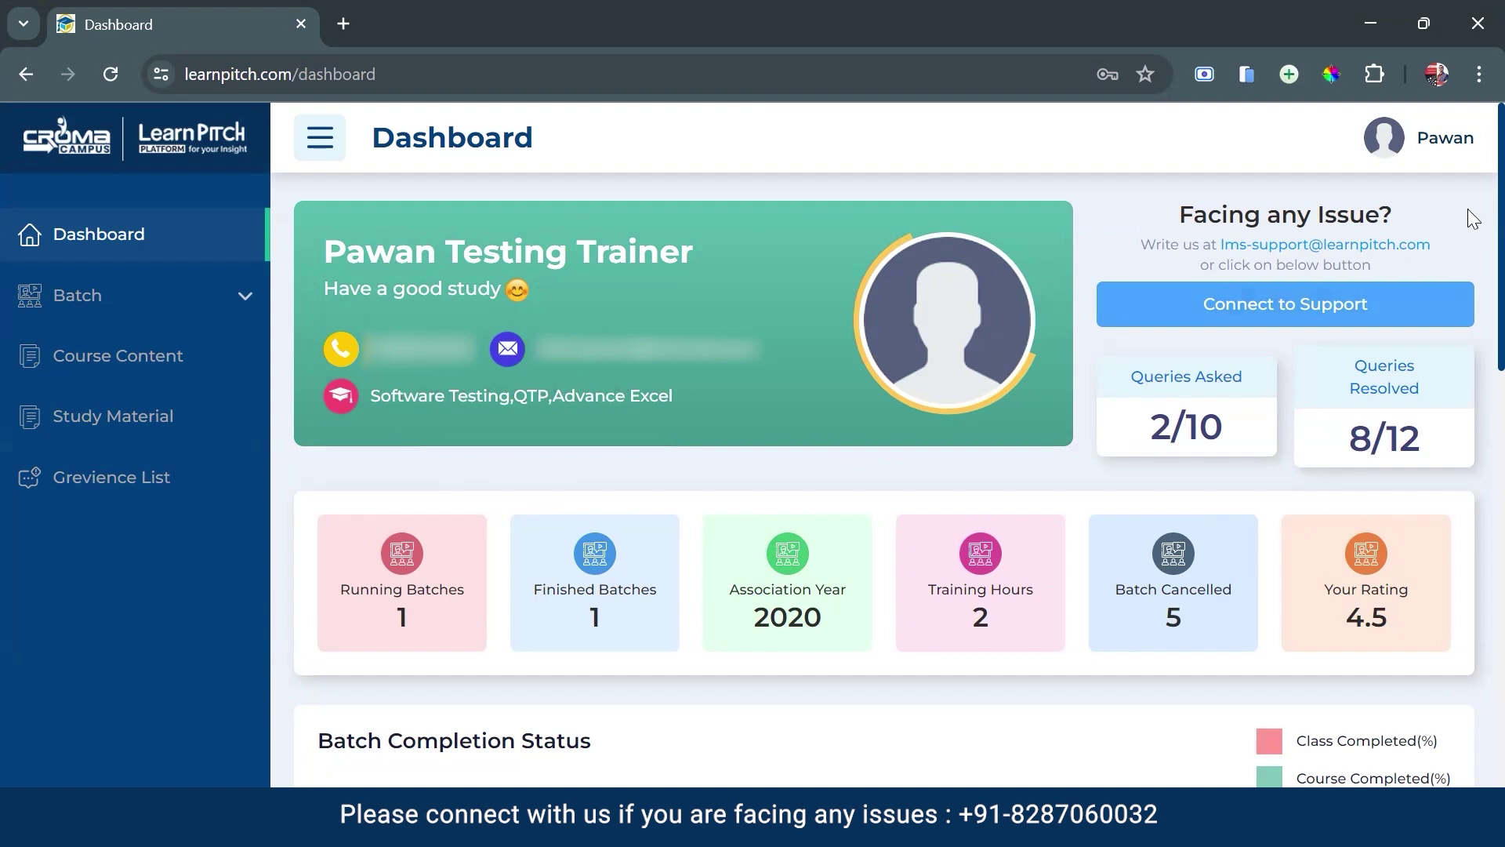
# Open the trainer's profile and review the personal information, including the display name
pyautogui.click(1449, 149)
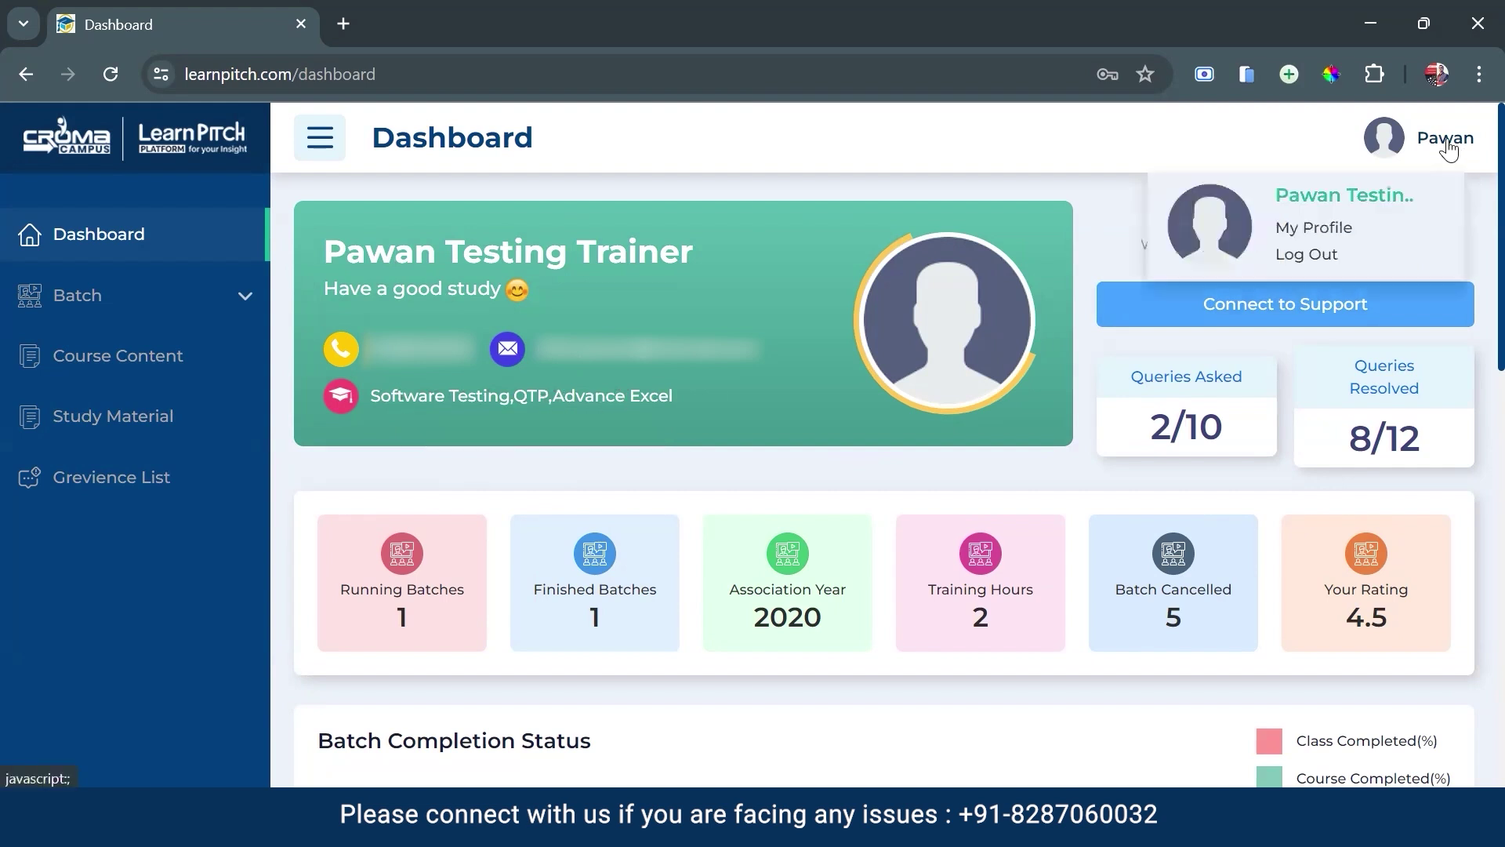
pyautogui.click(1330, 227)
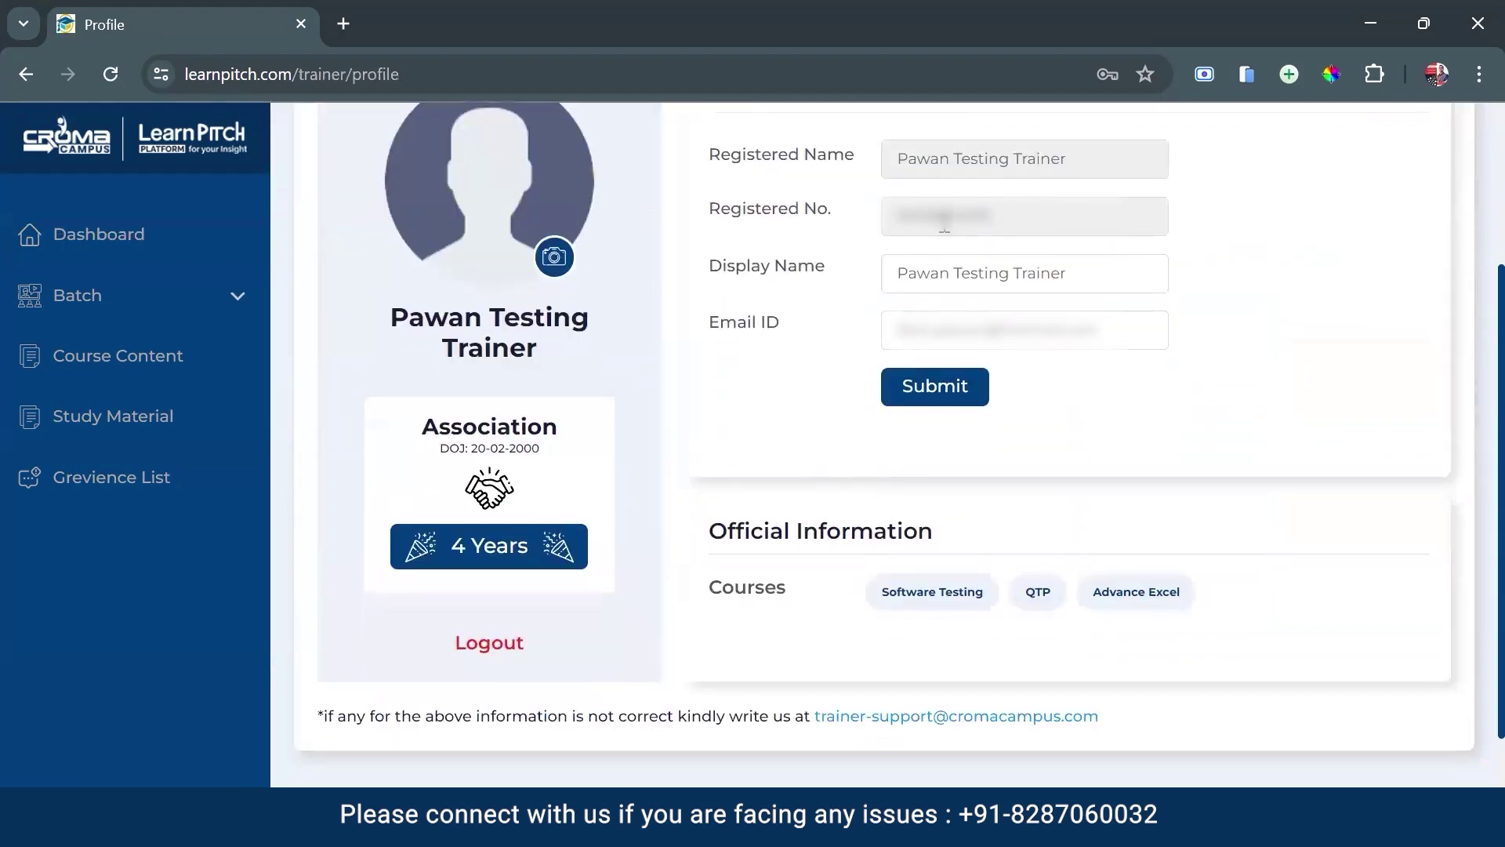
pyautogui.scroll(1, 975, 327)
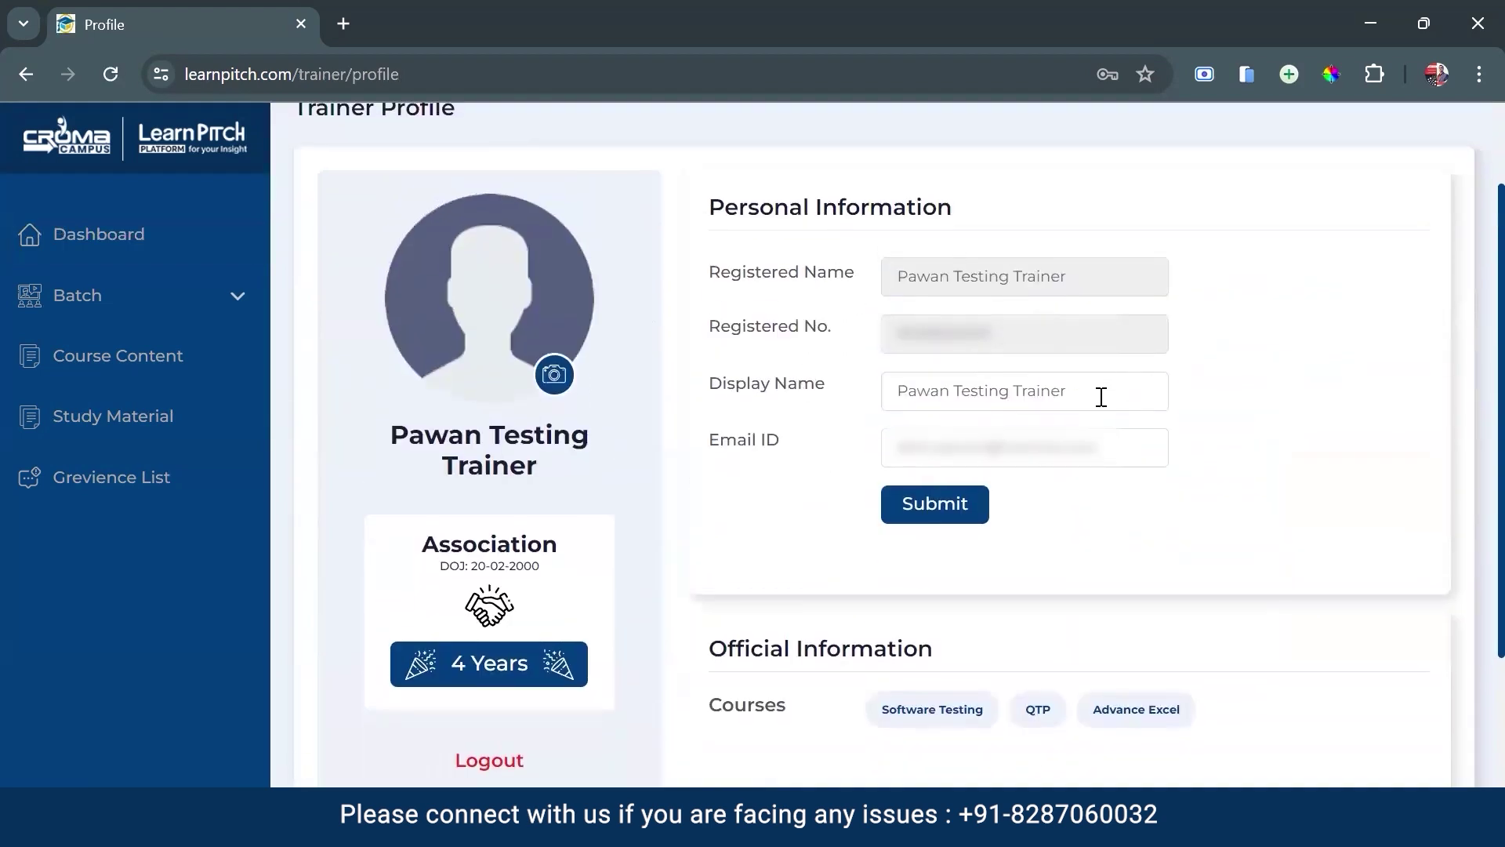
pyautogui.moveTo(1101, 397); pyautogui.dragTo(884, 397)
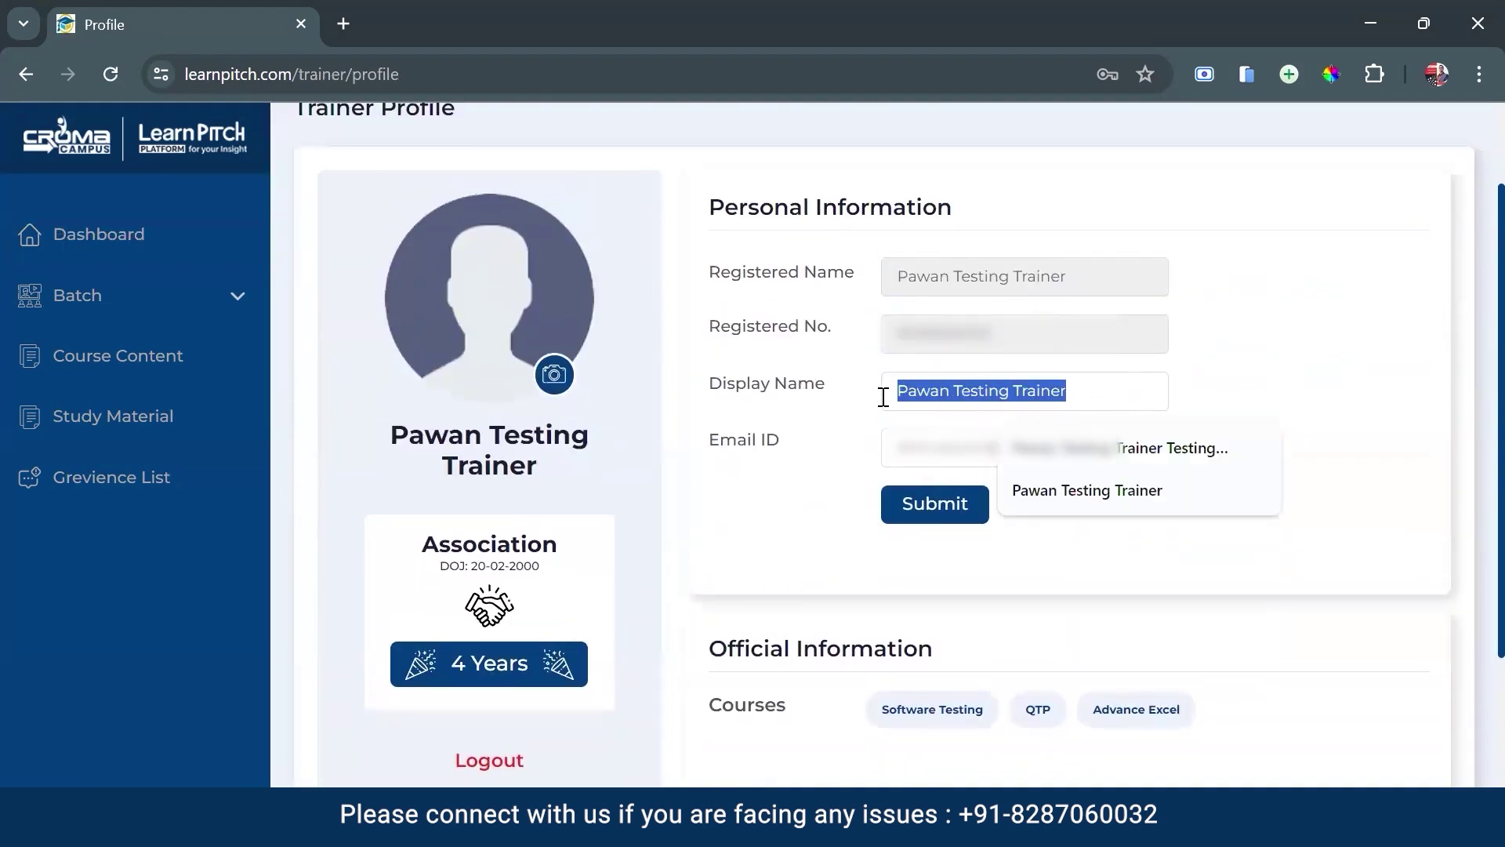
pyautogui.click(1142, 386)
pyautogui.click(803, 505)
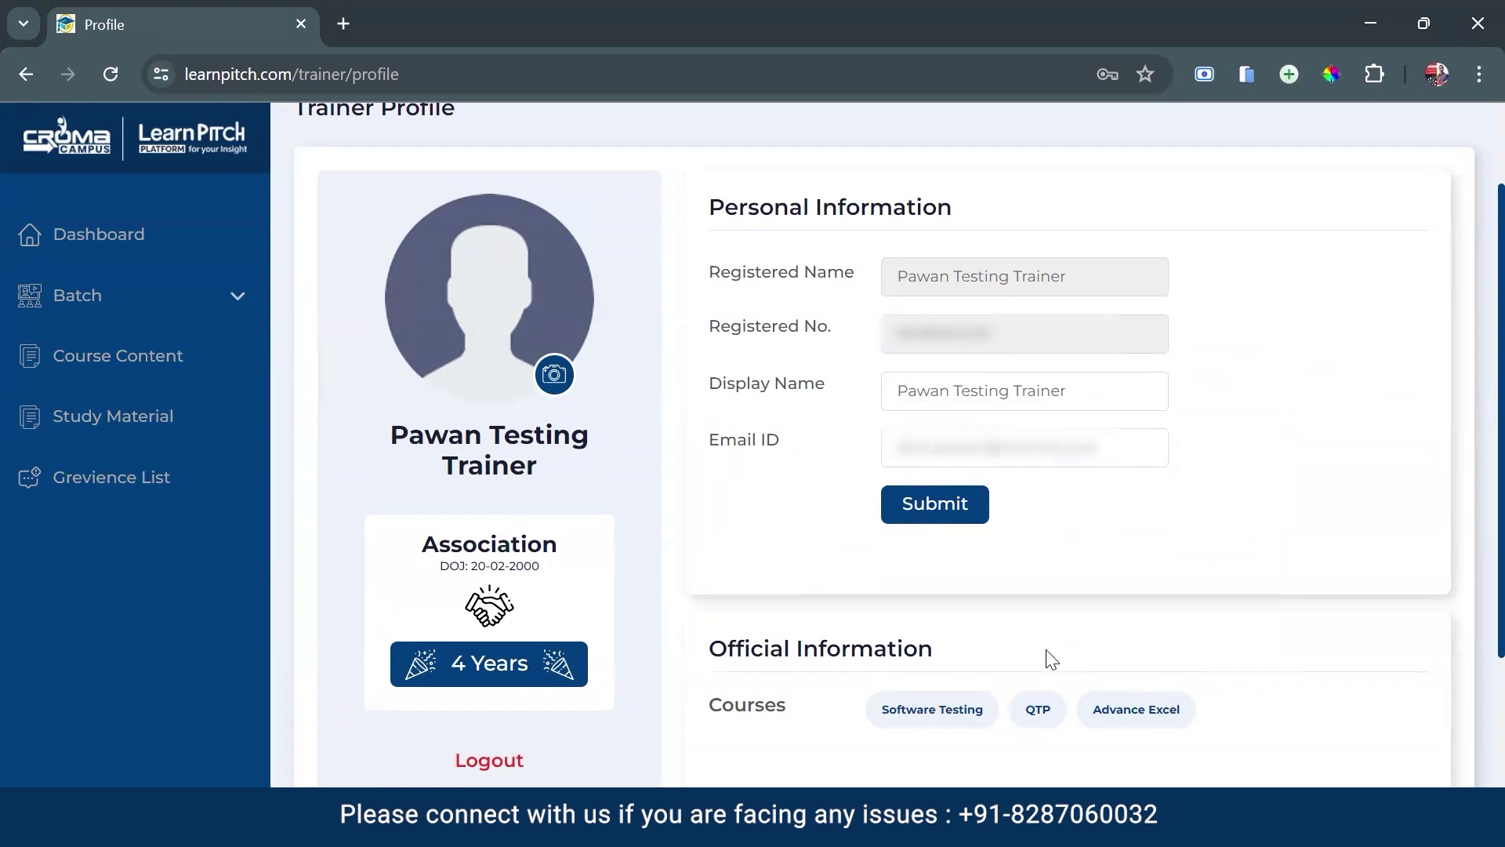
# Return to the dashboard and inspect the class and course completion bars for Batch 1
pyautogui.click(120, 248)
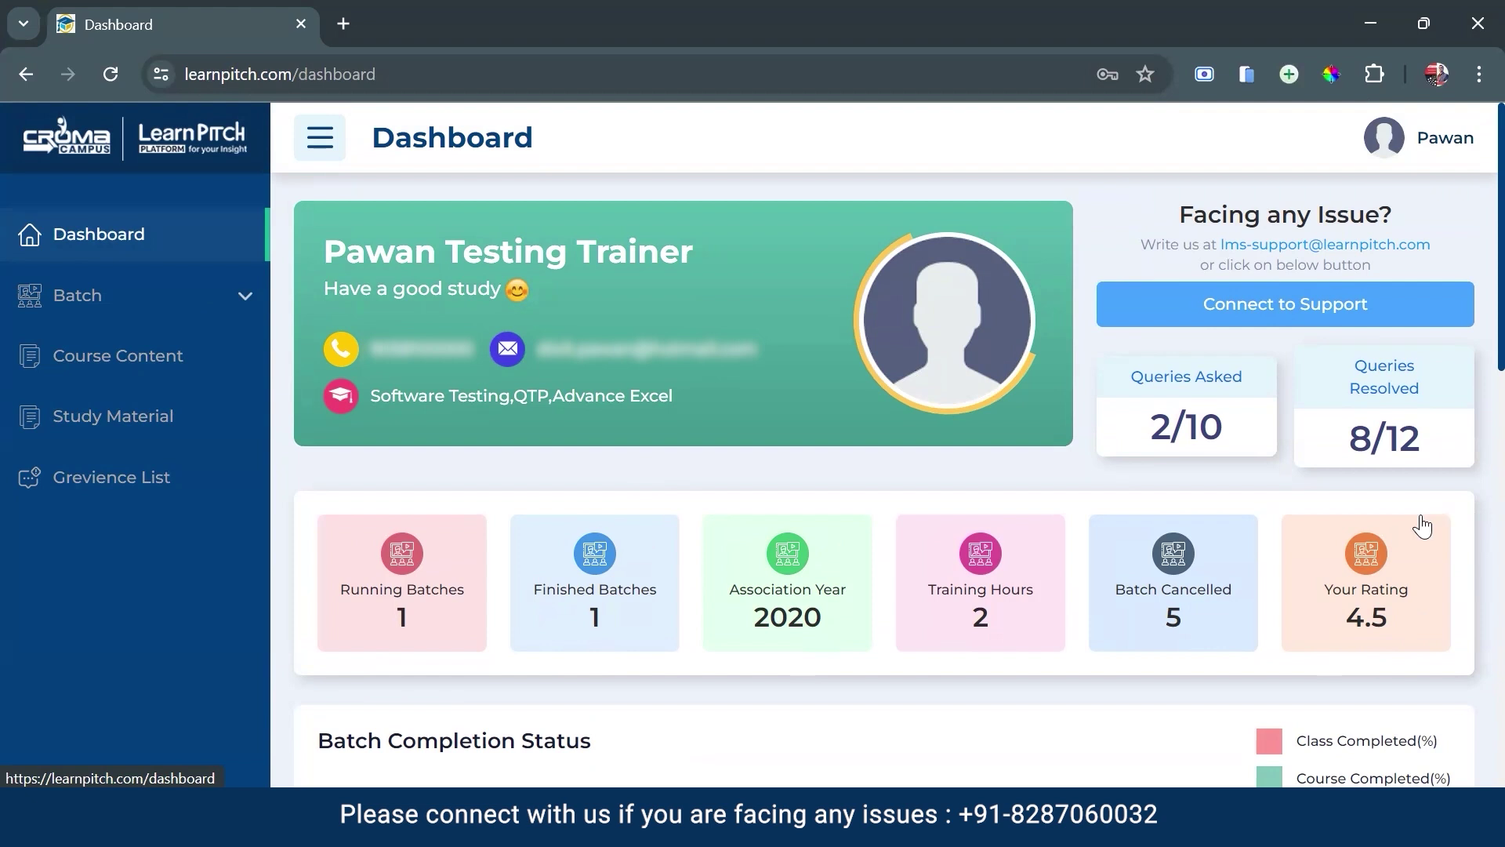
pyautogui.scroll(-5, 866, 641)
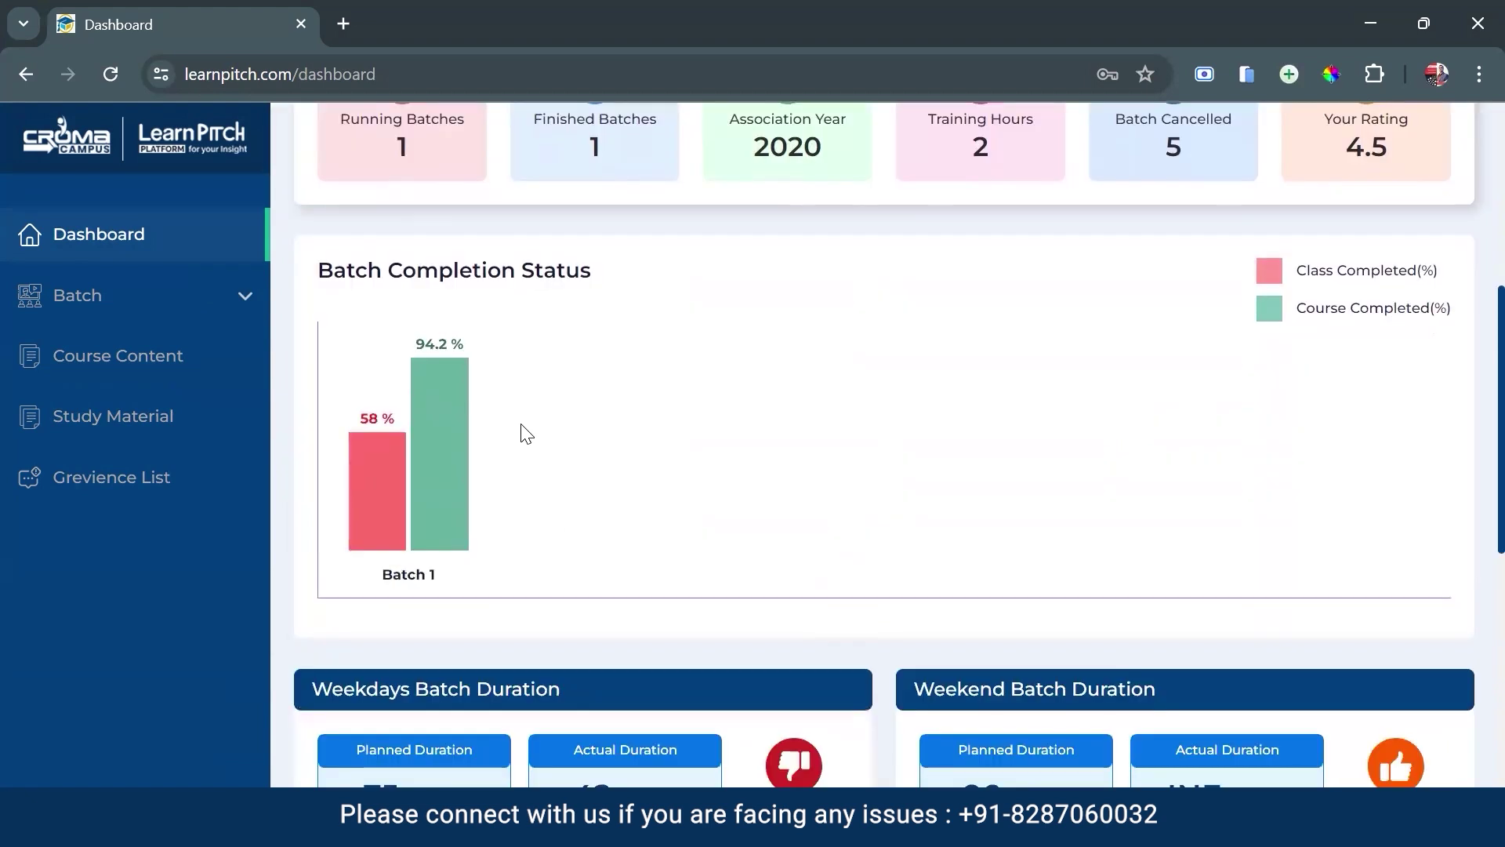
pyautogui.moveTo(365, 490)
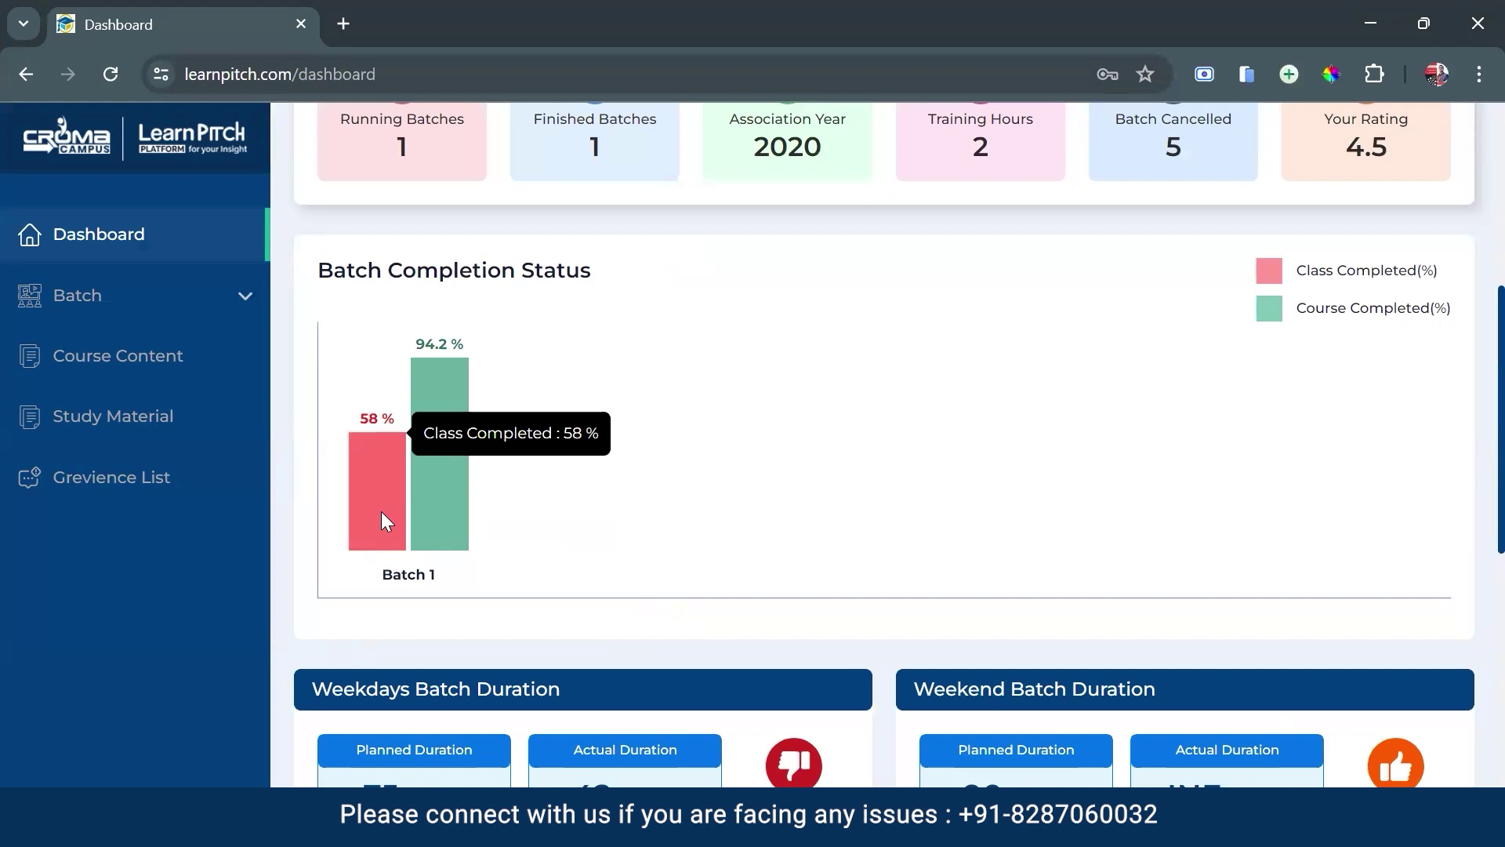
pyautogui.moveTo(463, 507)
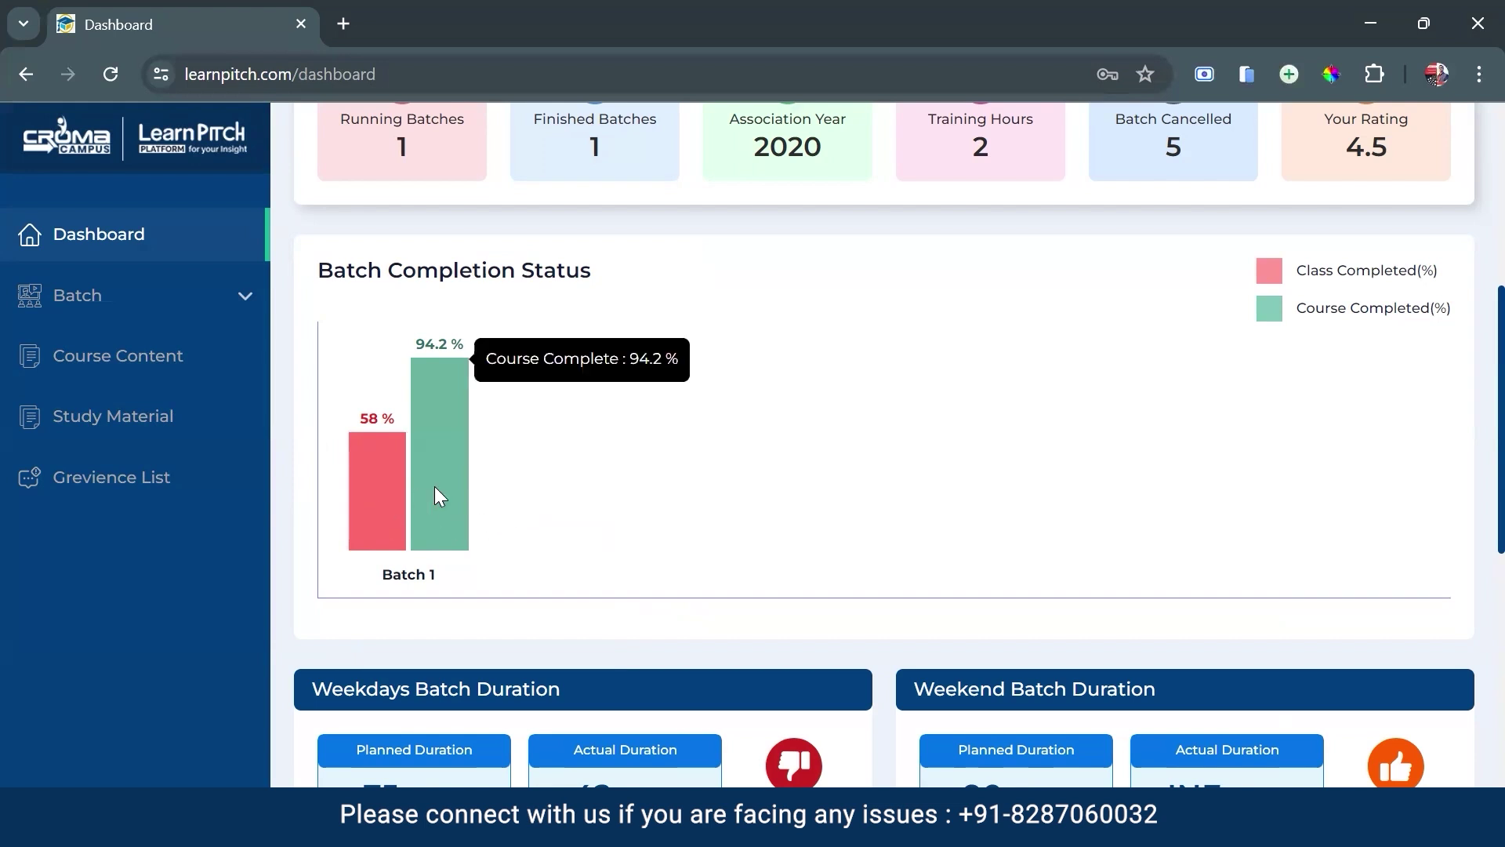
# Examine the weekday and weekend batch durations and the expected and actual classes in the Batch Regularity chart
pyautogui.scroll(-2, 475, 500)
pyautogui.scroll(-2, 476, 500)
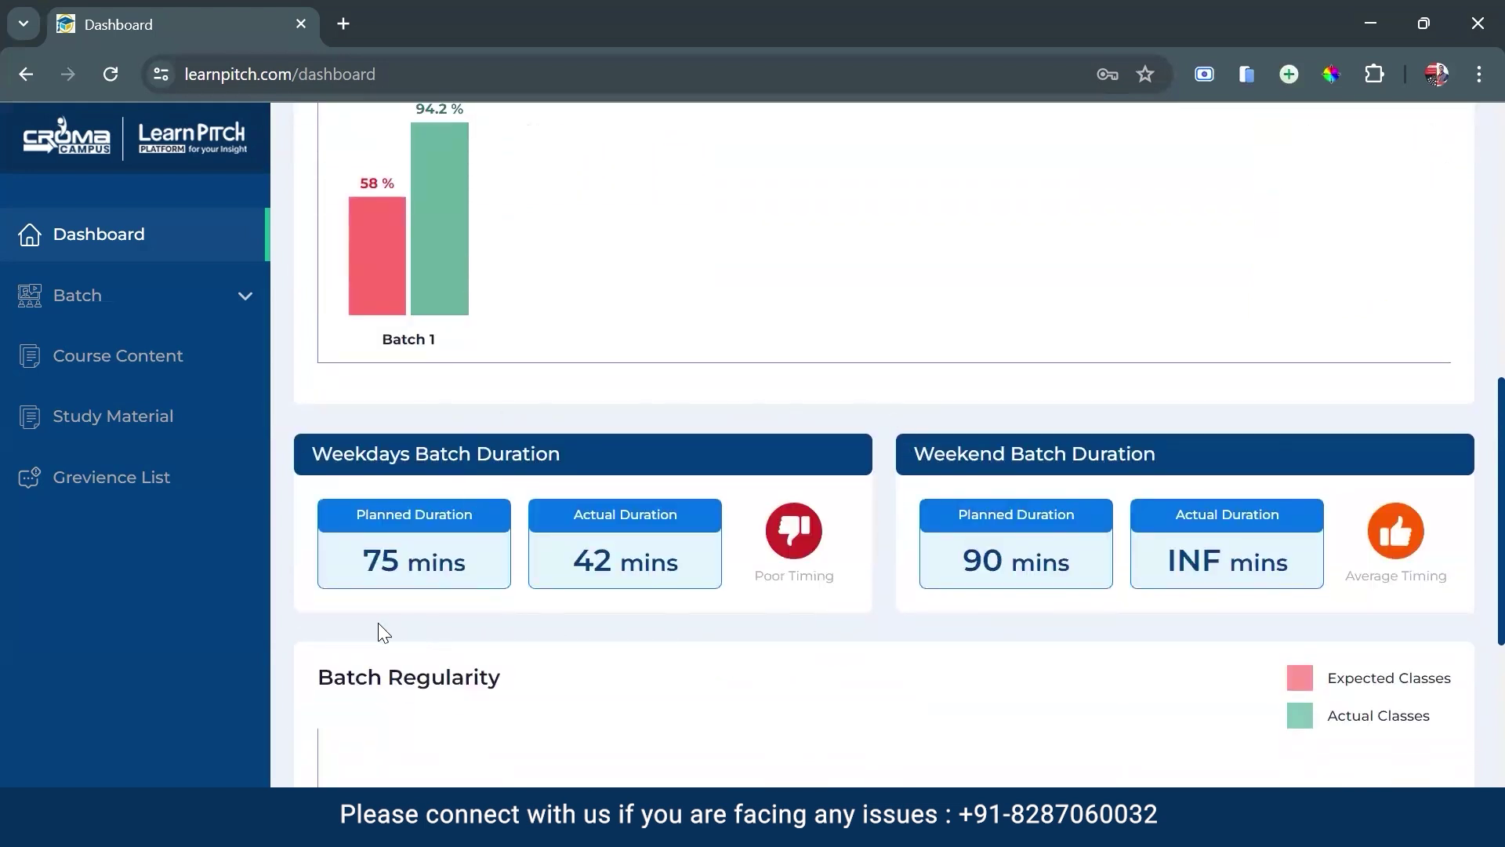
pyautogui.rightClick(440, 408)
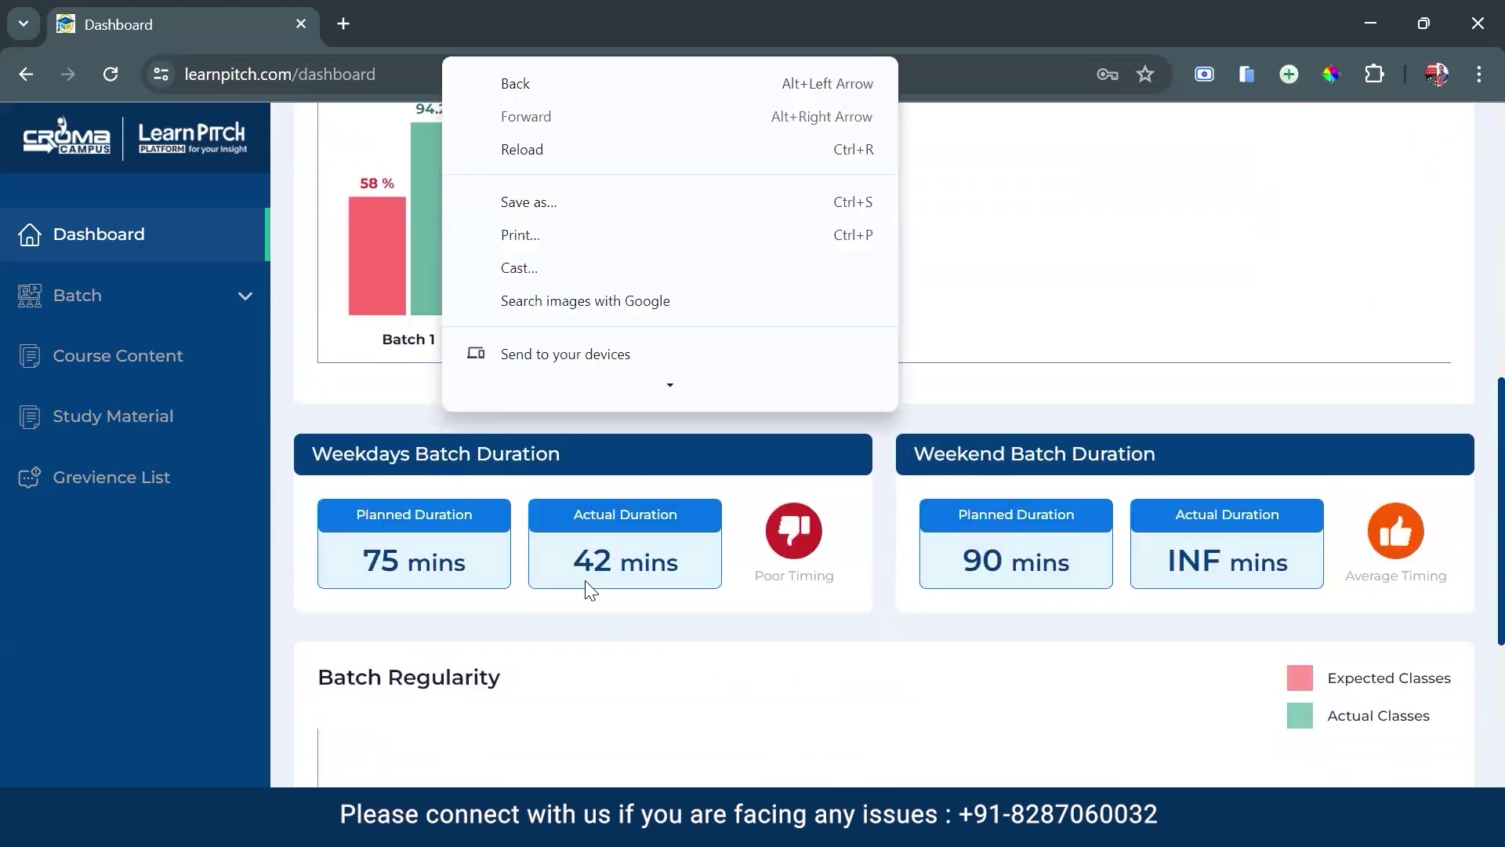
pyautogui.click(1022, 353)
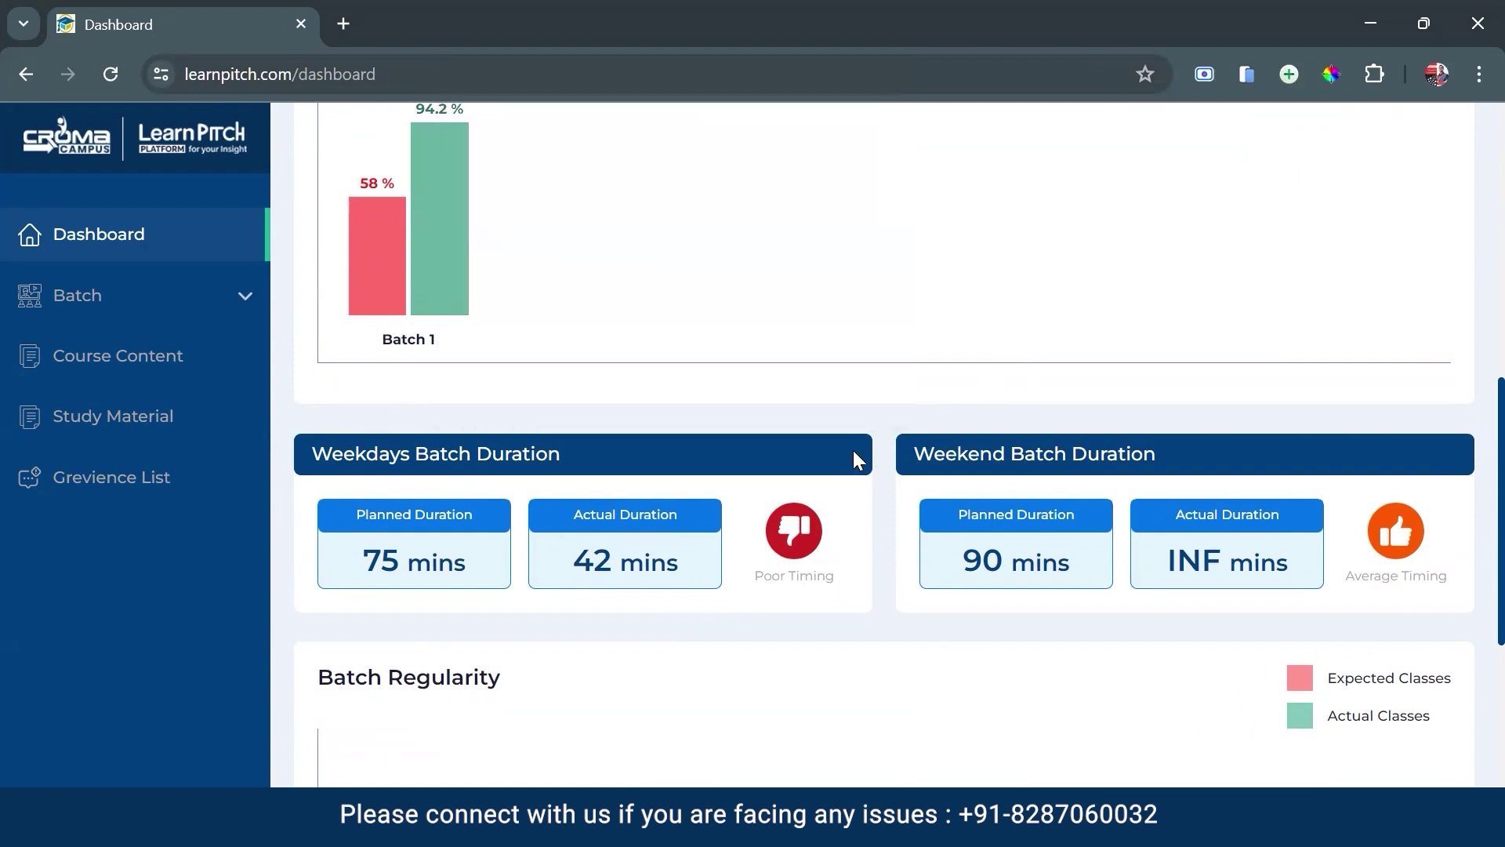
pyautogui.scroll(-4, 545, 562)
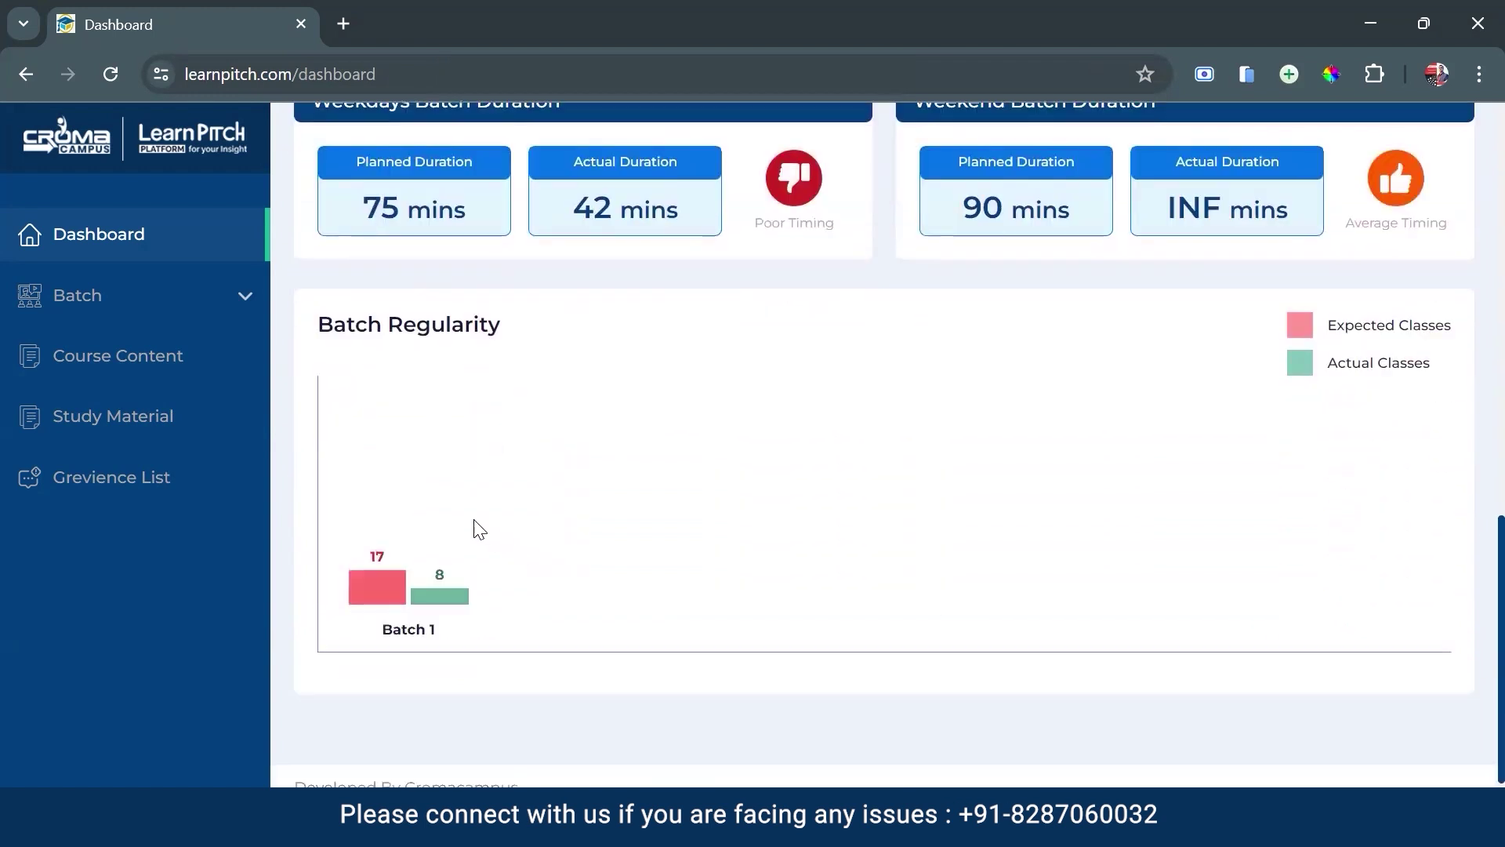
pyautogui.moveTo(499, 590)
pyautogui.moveTo(387, 596)
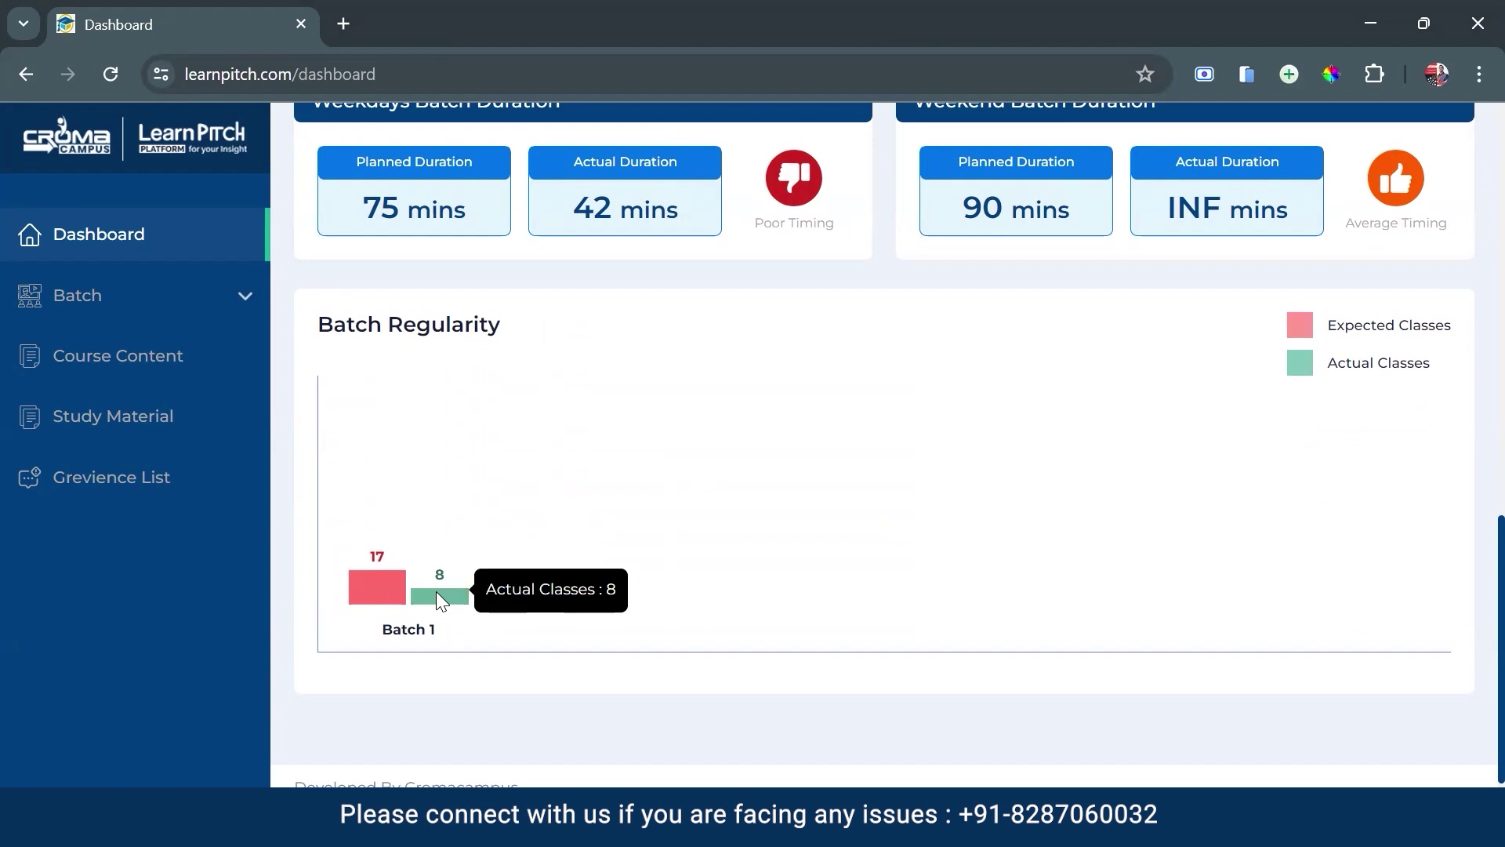
# List the running batches and open the full details of the Advance Excel batch
pyautogui.scroll(9, 379, 389)
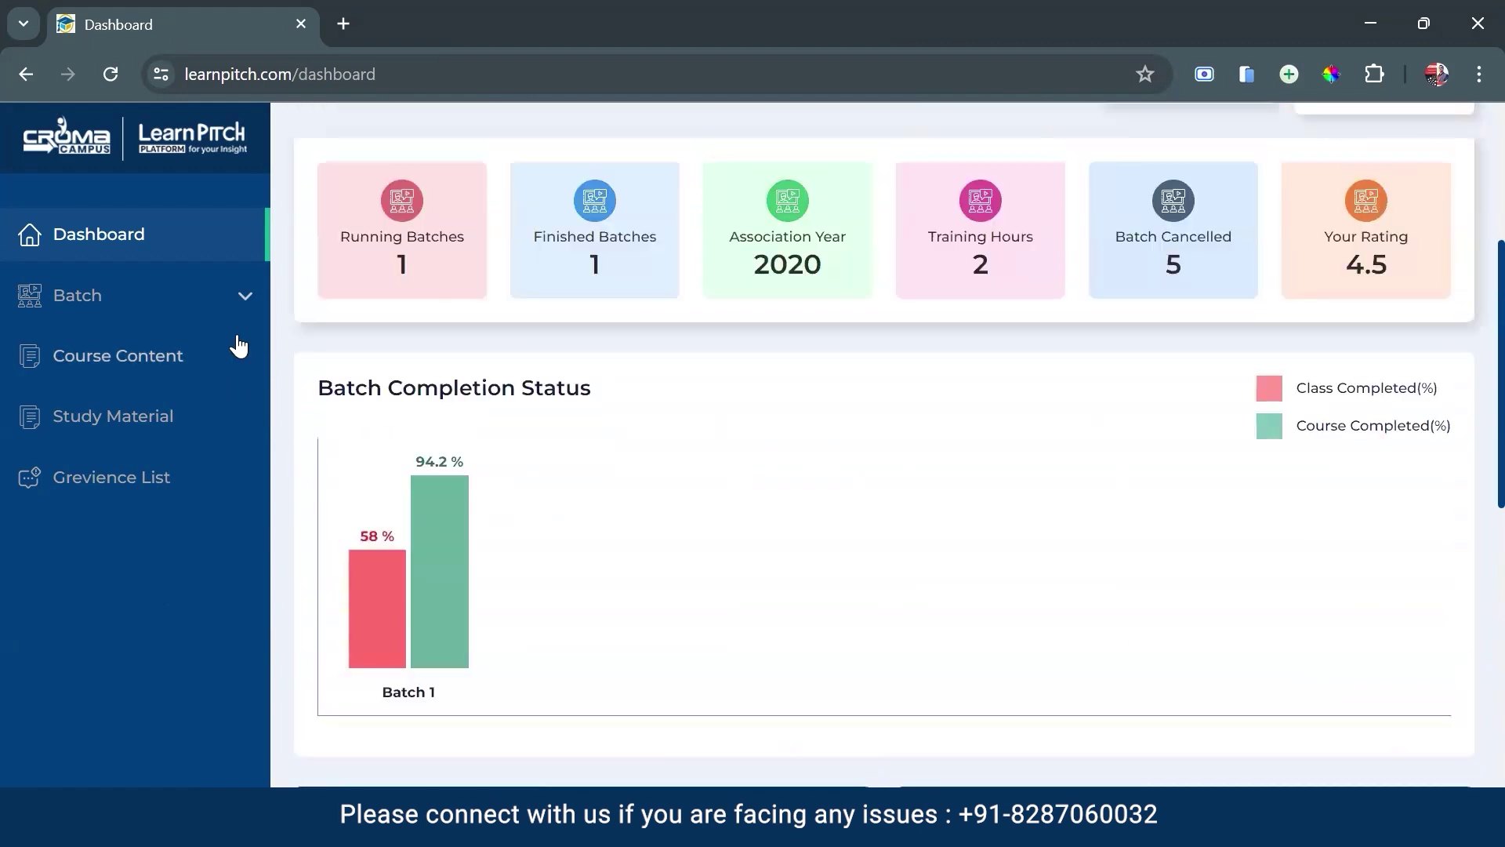
pyautogui.click(168, 302)
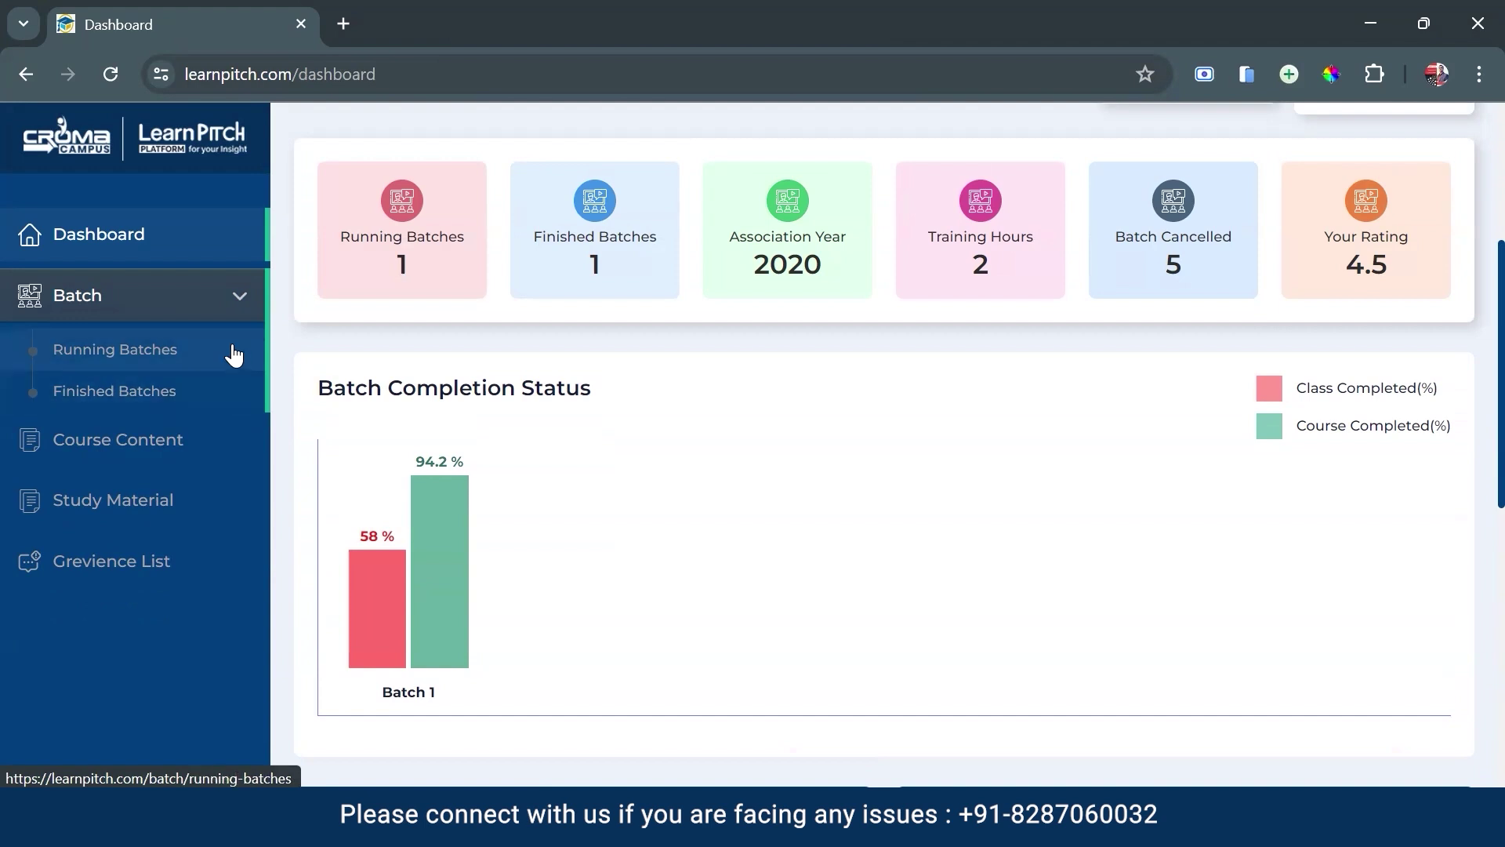
pyautogui.click(143, 358)
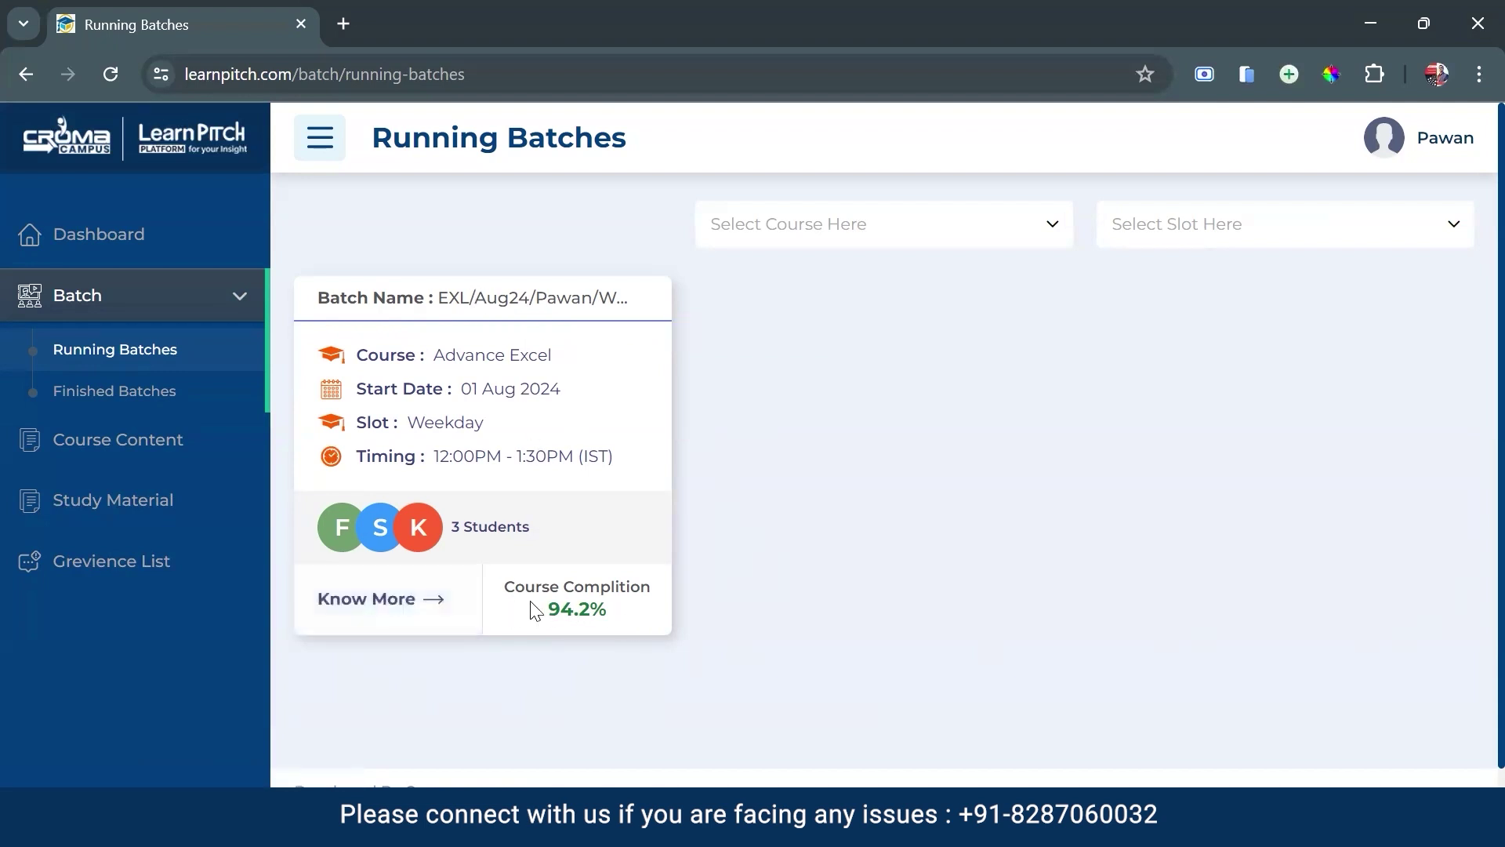
pyautogui.moveTo(505, 590); pyautogui.dragTo(659, 609)
pyautogui.click(613, 618)
pyautogui.click(373, 608)
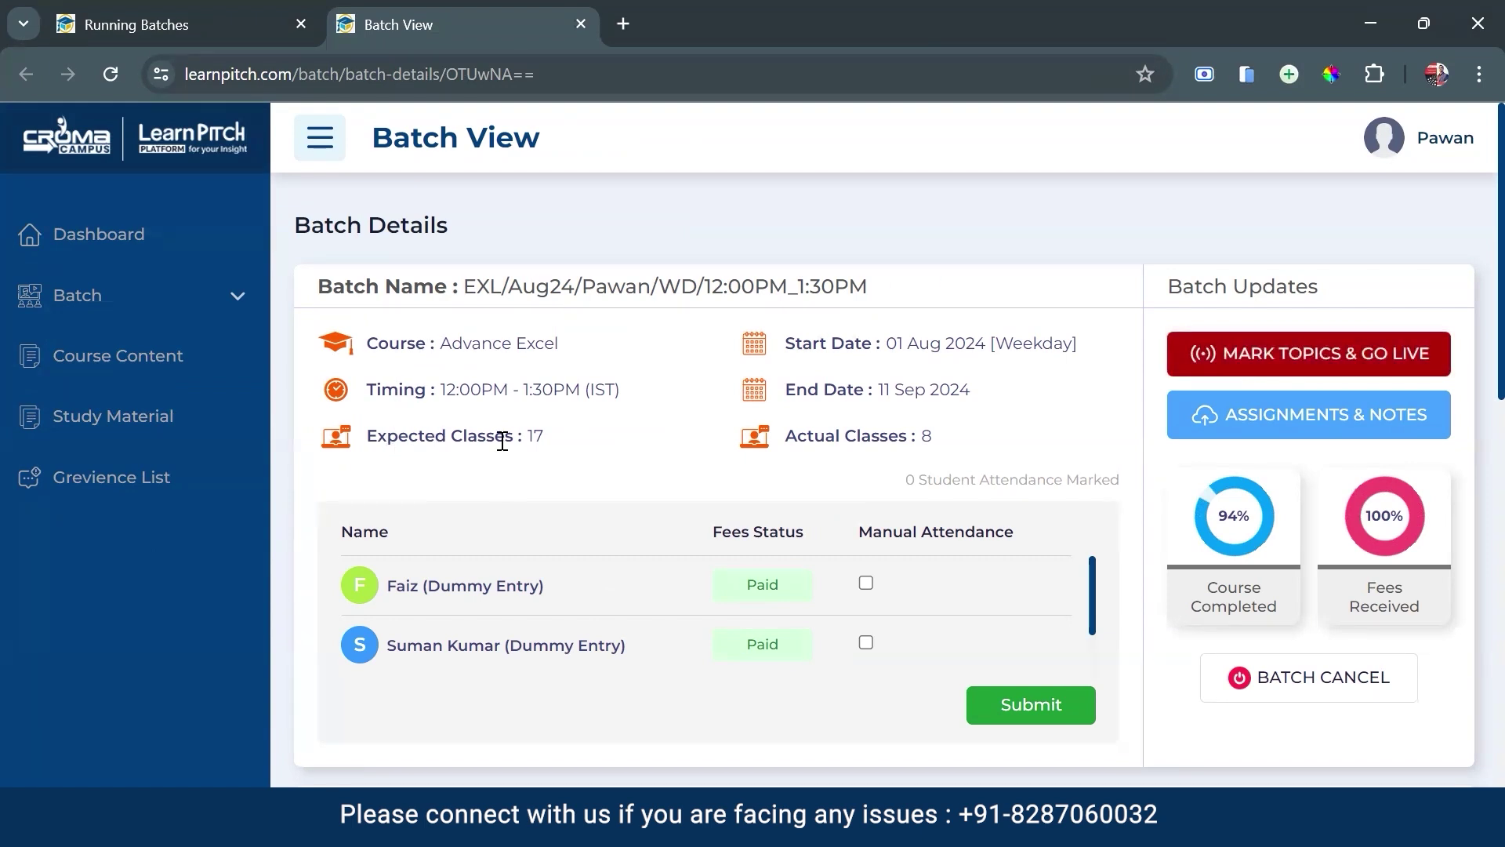
# Review the batch's course, start date, timing and end date in the batch details
pyautogui.moveTo(452, 343); pyautogui.dragTo(552, 345)
pyautogui.click(565, 352)
pyautogui.moveTo(887, 344); pyautogui.dragTo(1093, 359)
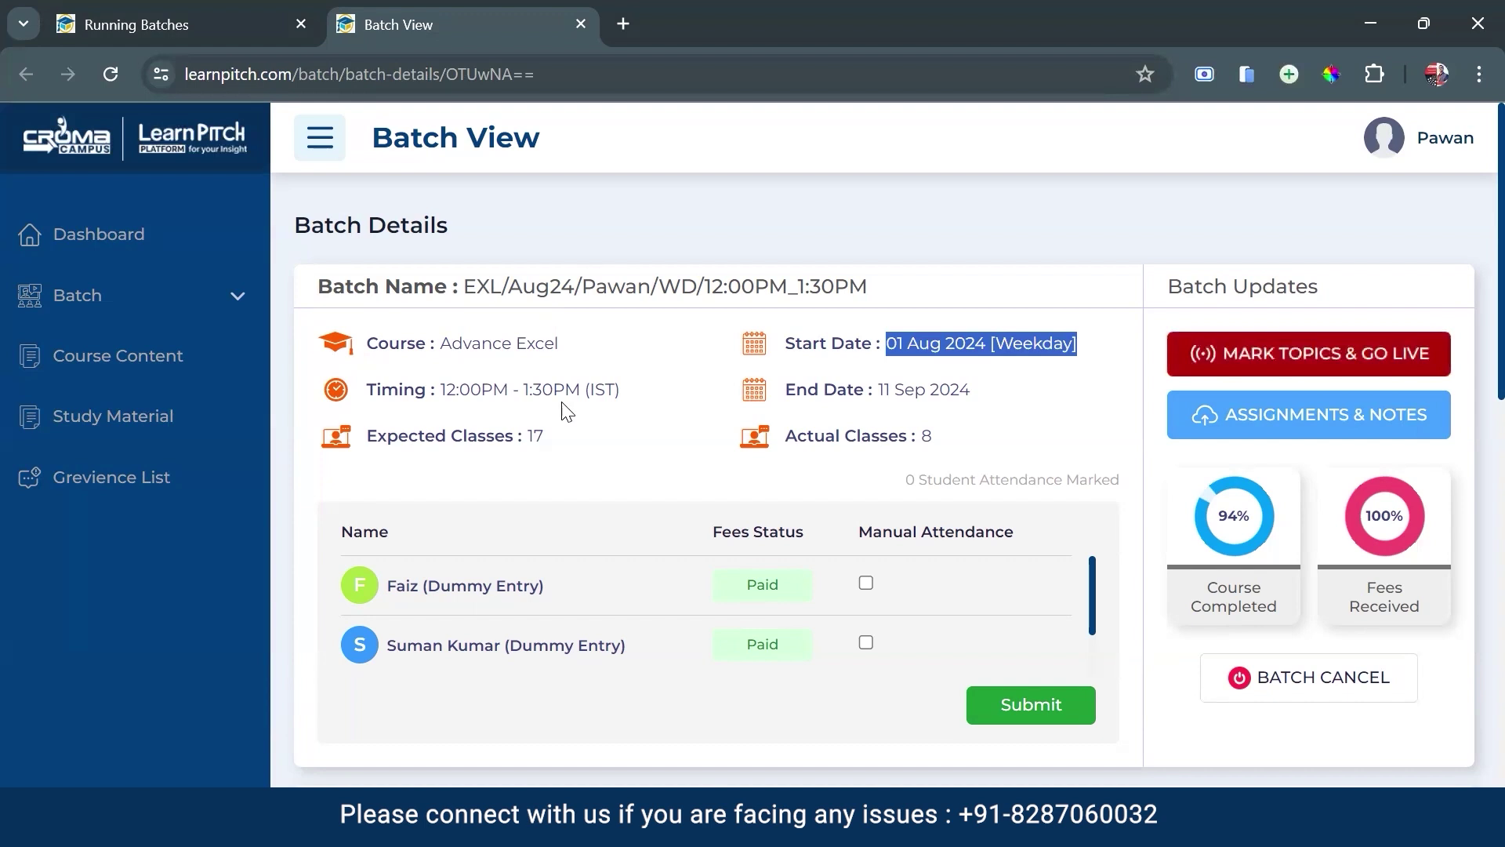
pyautogui.moveTo(442, 390); pyautogui.dragTo(618, 388)
pyautogui.click(632, 395)
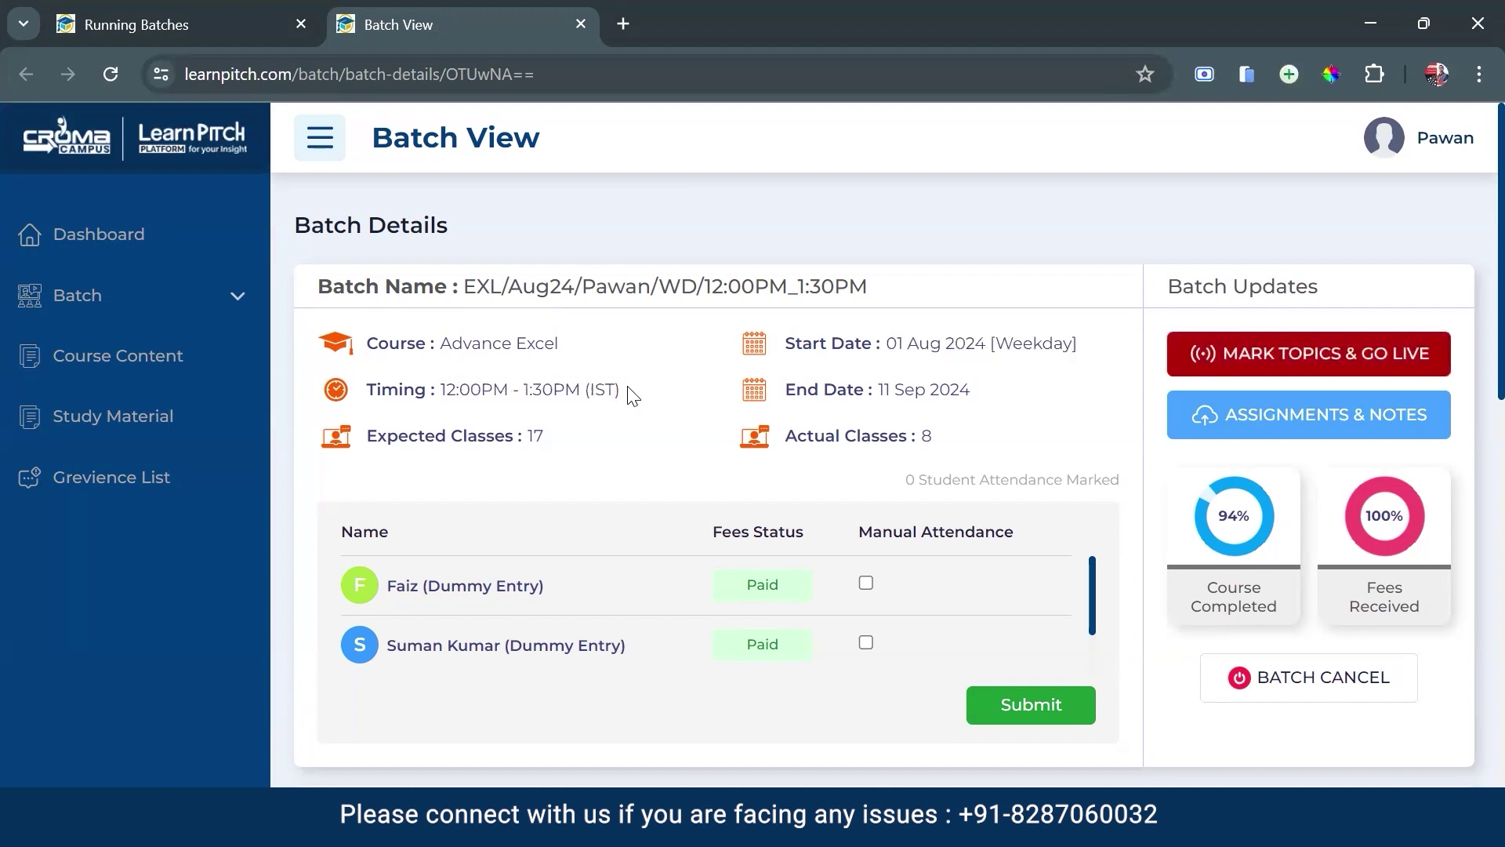
pyautogui.moveTo(879, 394); pyautogui.dragTo(991, 397)
pyautogui.click(993, 399)
pyautogui.moveTo(971, 390); pyautogui.dragTo(876, 392)
pyautogui.click(995, 402)
pyautogui.moveTo(451, 343); pyautogui.dragTo(559, 345)
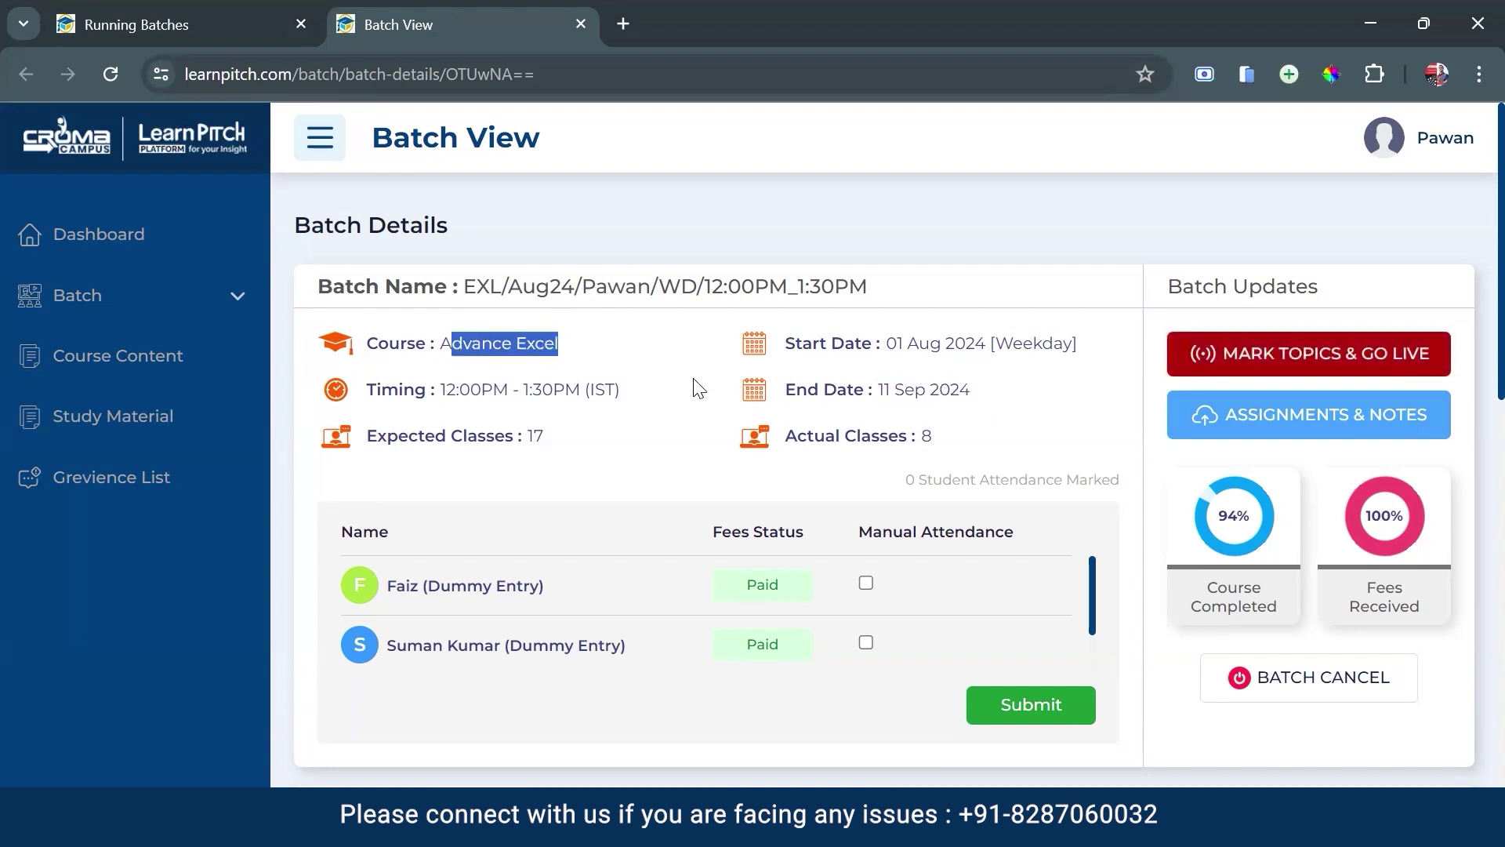
pyautogui.click(995, 405)
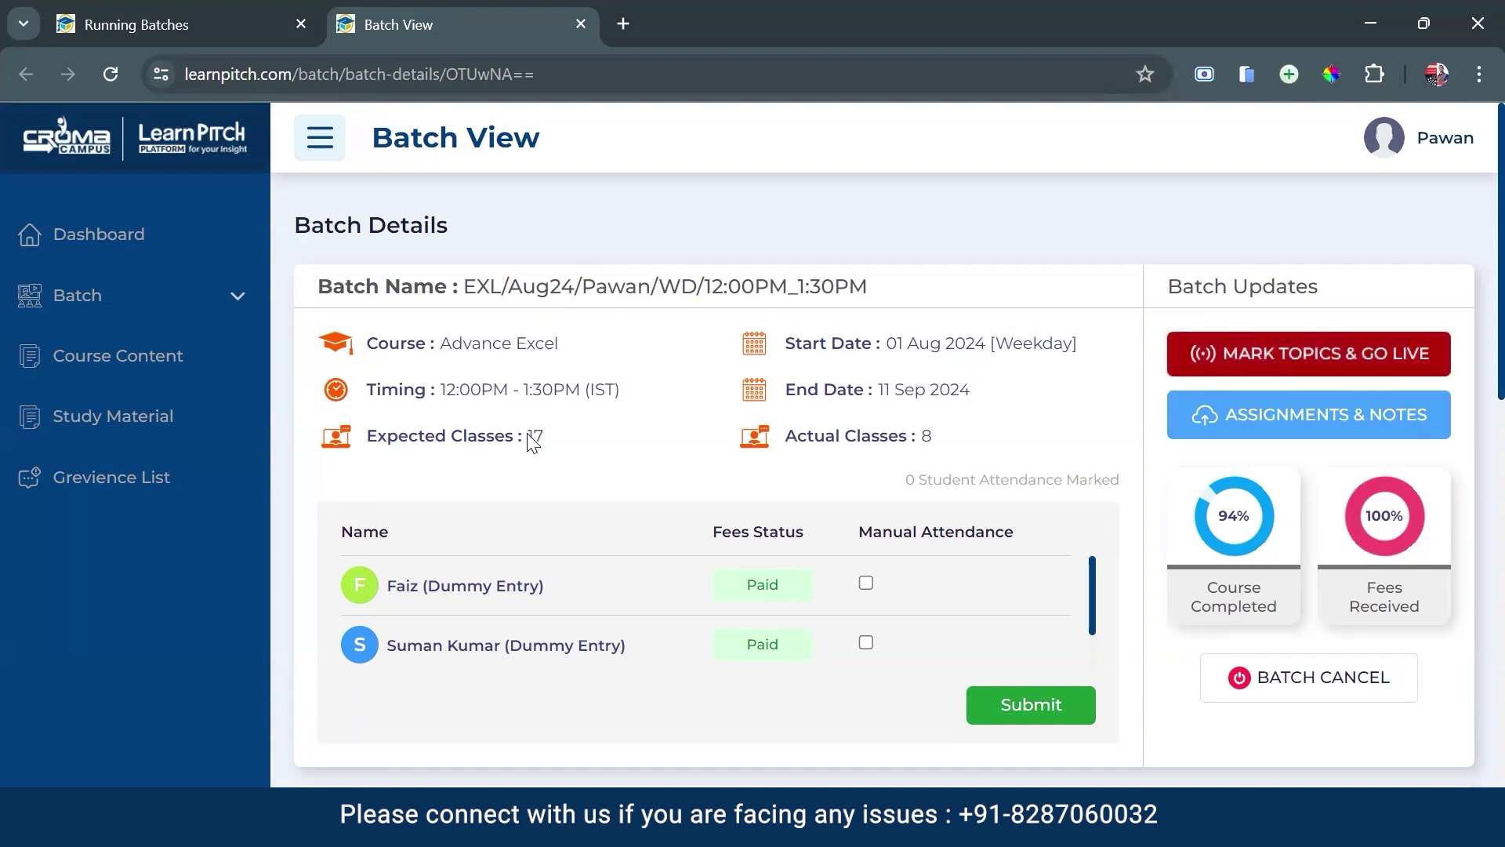
# Review the batch's expected and actual class counts and the Manual Attendance column of the student list
pyautogui.moveTo(527, 433); pyautogui.dragTo(558, 444)
pyautogui.moveTo(935, 428); pyautogui.dragTo(921, 439)
pyautogui.click(928, 436)
pyautogui.scroll(-1, 662, 604)
pyautogui.scroll(1, 619, 588)
pyautogui.scroll(-1, 549, 584)
pyautogui.scroll(1, 548, 600)
pyautogui.scroll(-1, 588, 618)
pyautogui.scroll(1, 587, 613)
pyautogui.moveTo(854, 533); pyautogui.dragTo(1028, 530)
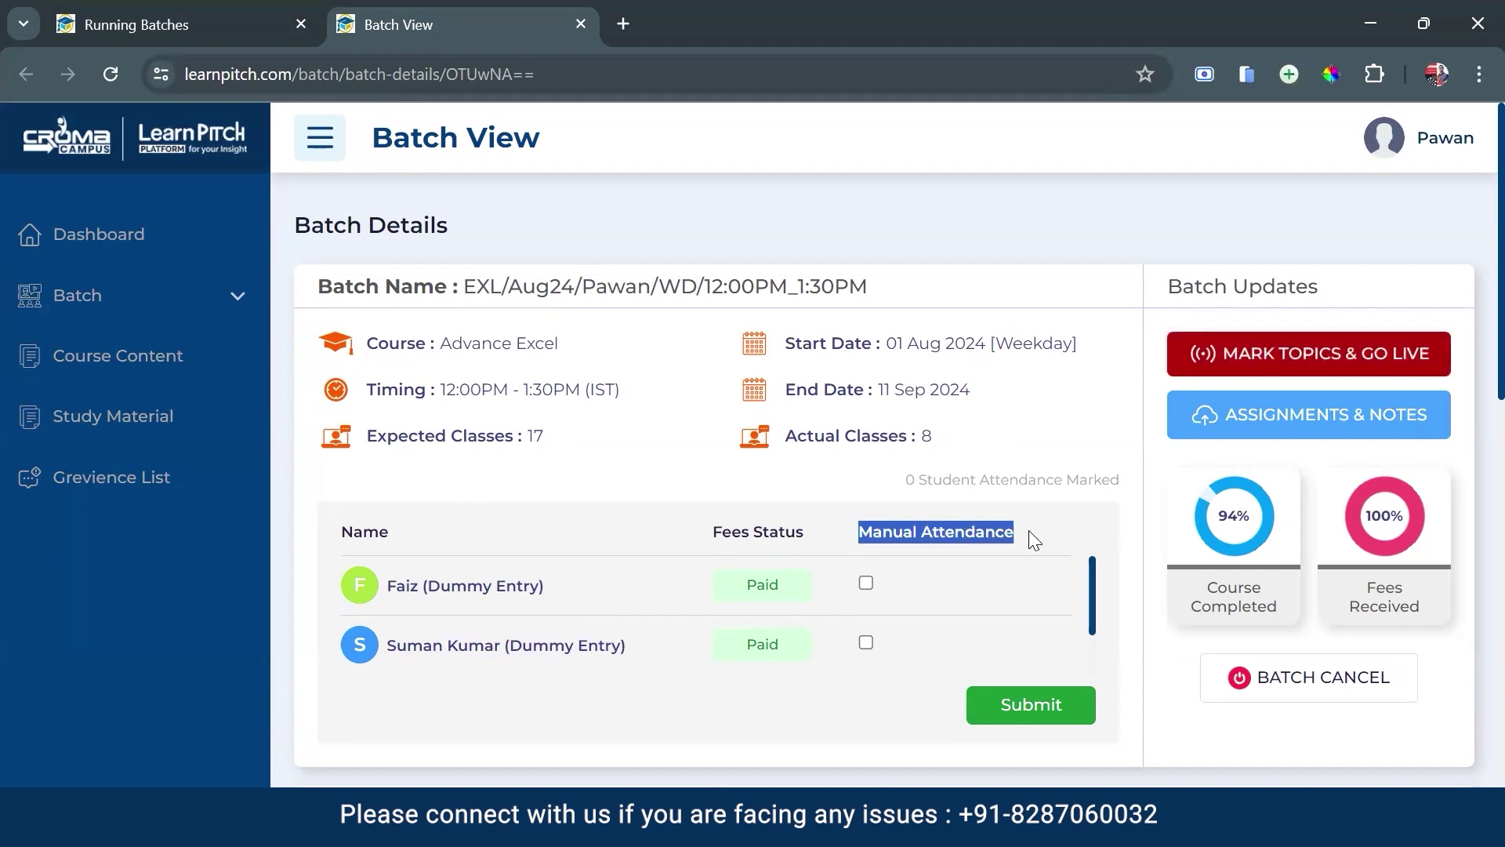
pyautogui.click(1027, 531)
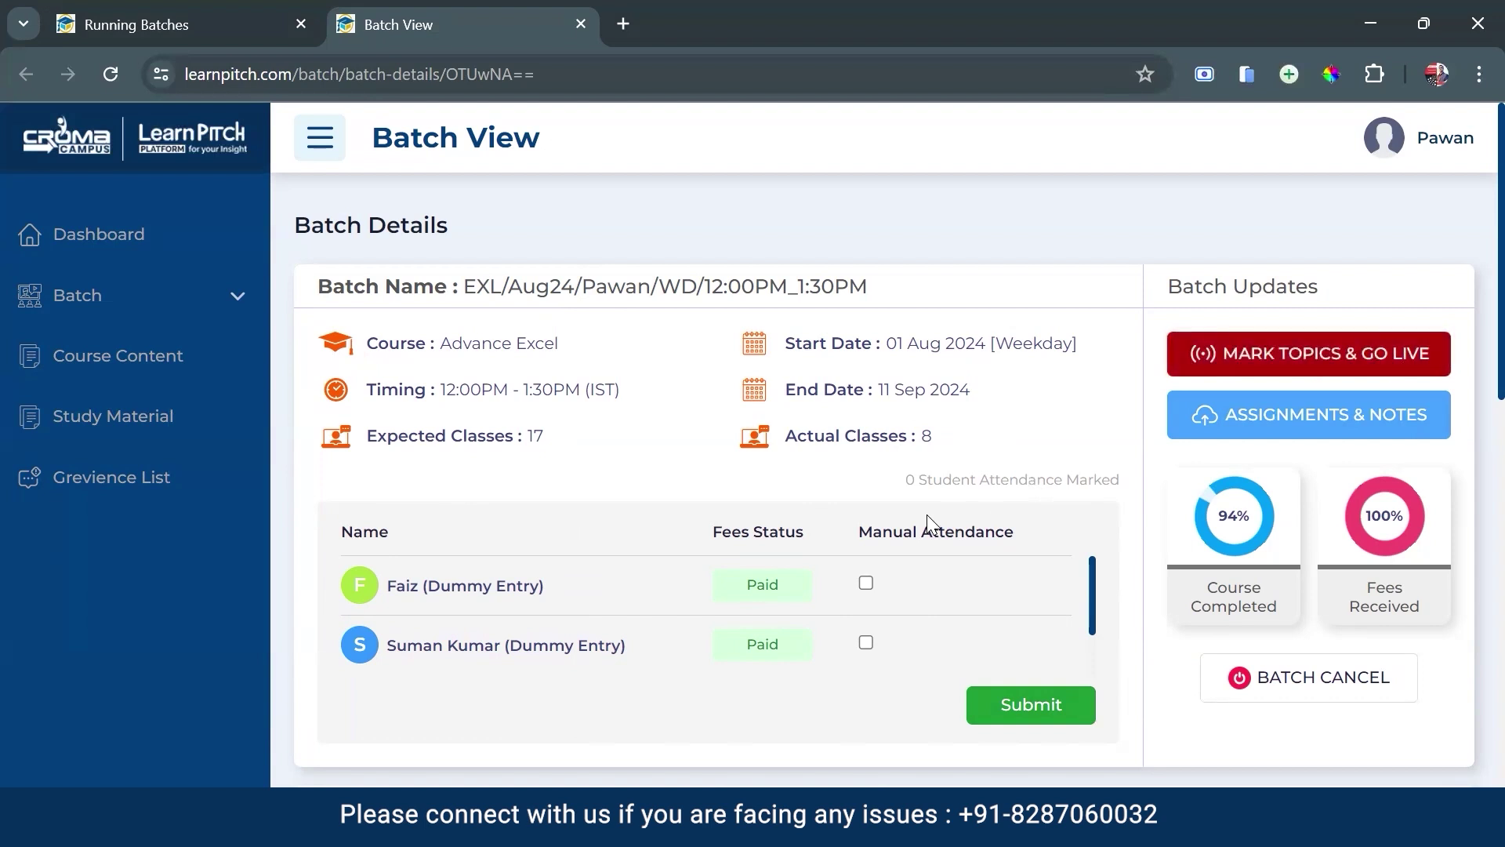
# Open topic marking for the batch and mark "Use cell referencing using macros." under Module 7
pyautogui.click(1328, 362)
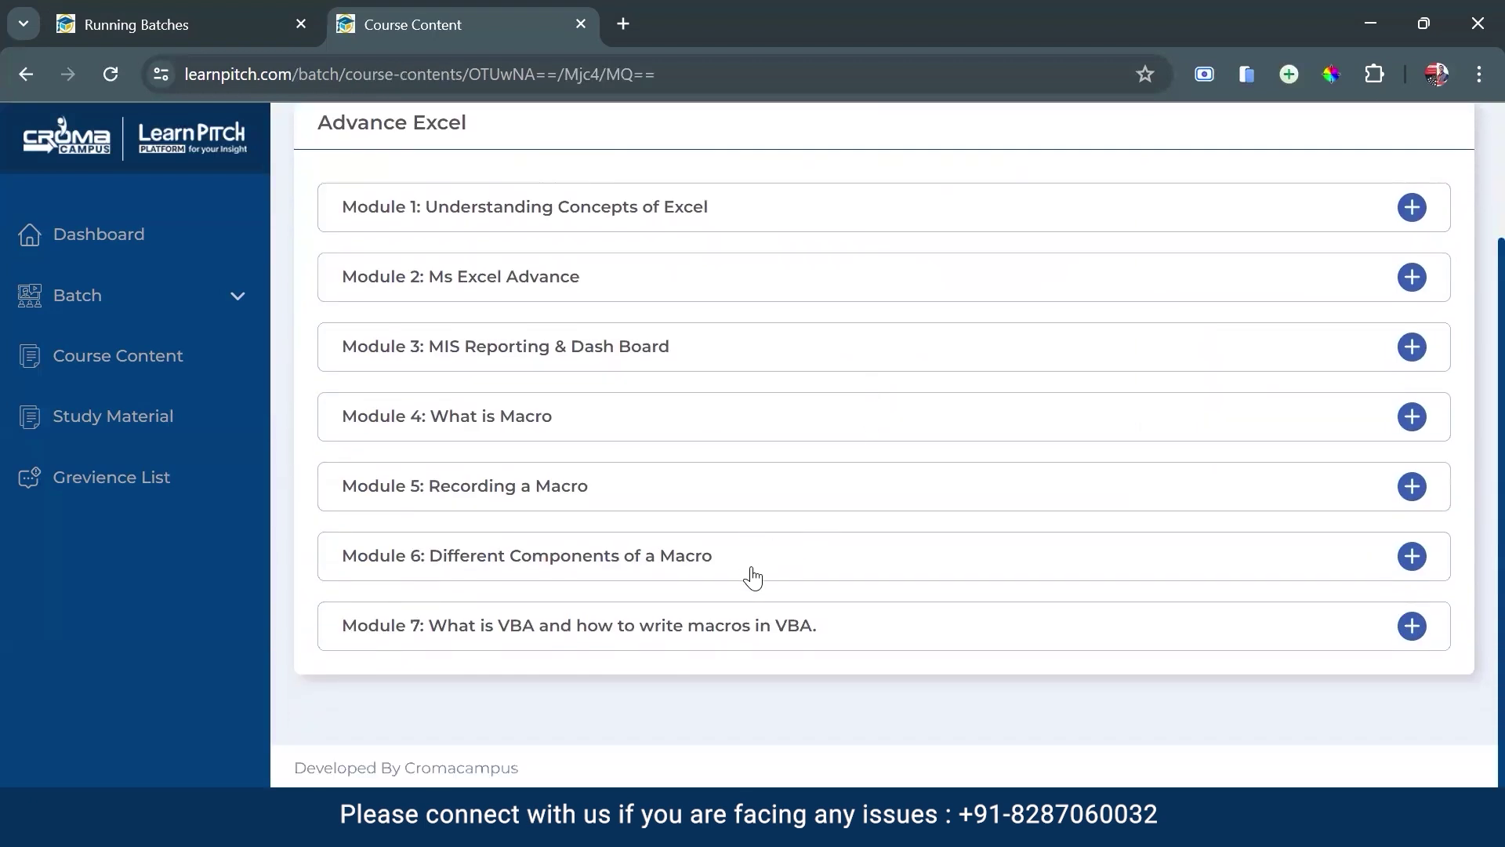
pyautogui.click(847, 627)
pyautogui.scroll(-3, 870, 620)
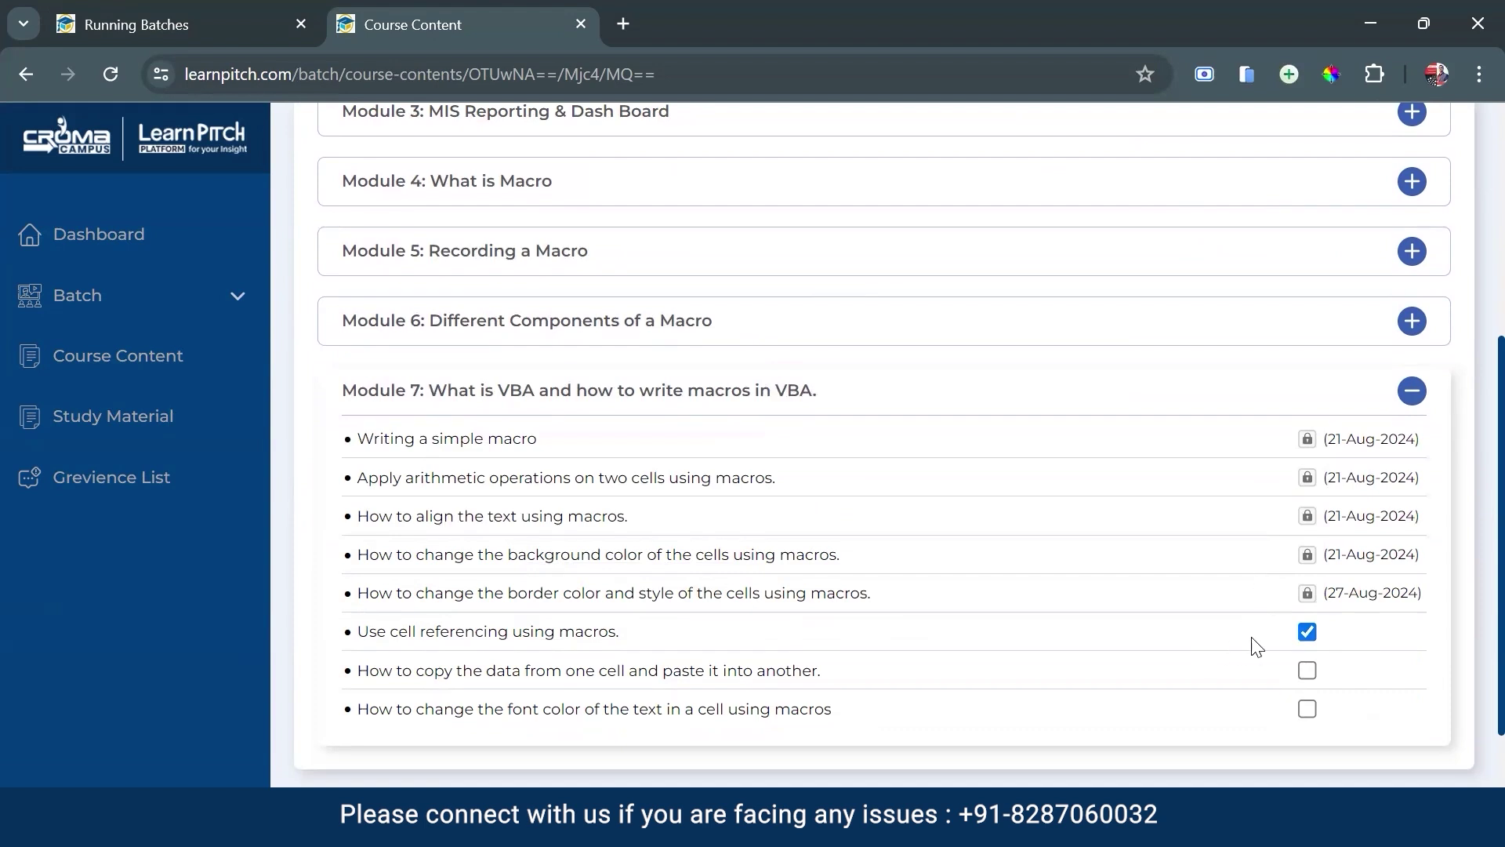
# Go live with the selected topic and confirm the message to launch the online class
pyautogui.scroll(5, 1459, 455)
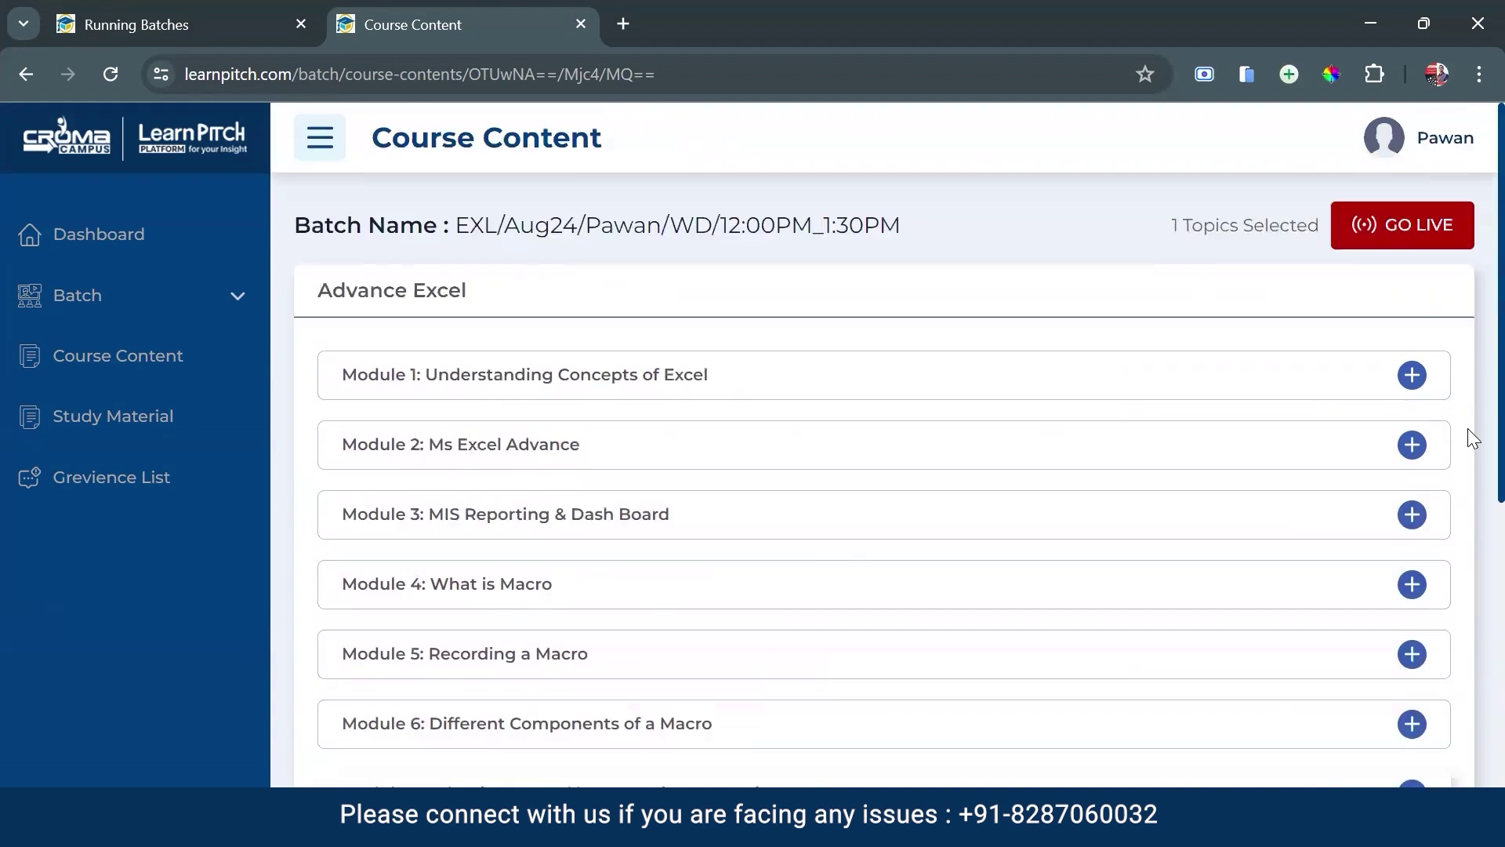
pyautogui.click(1420, 227)
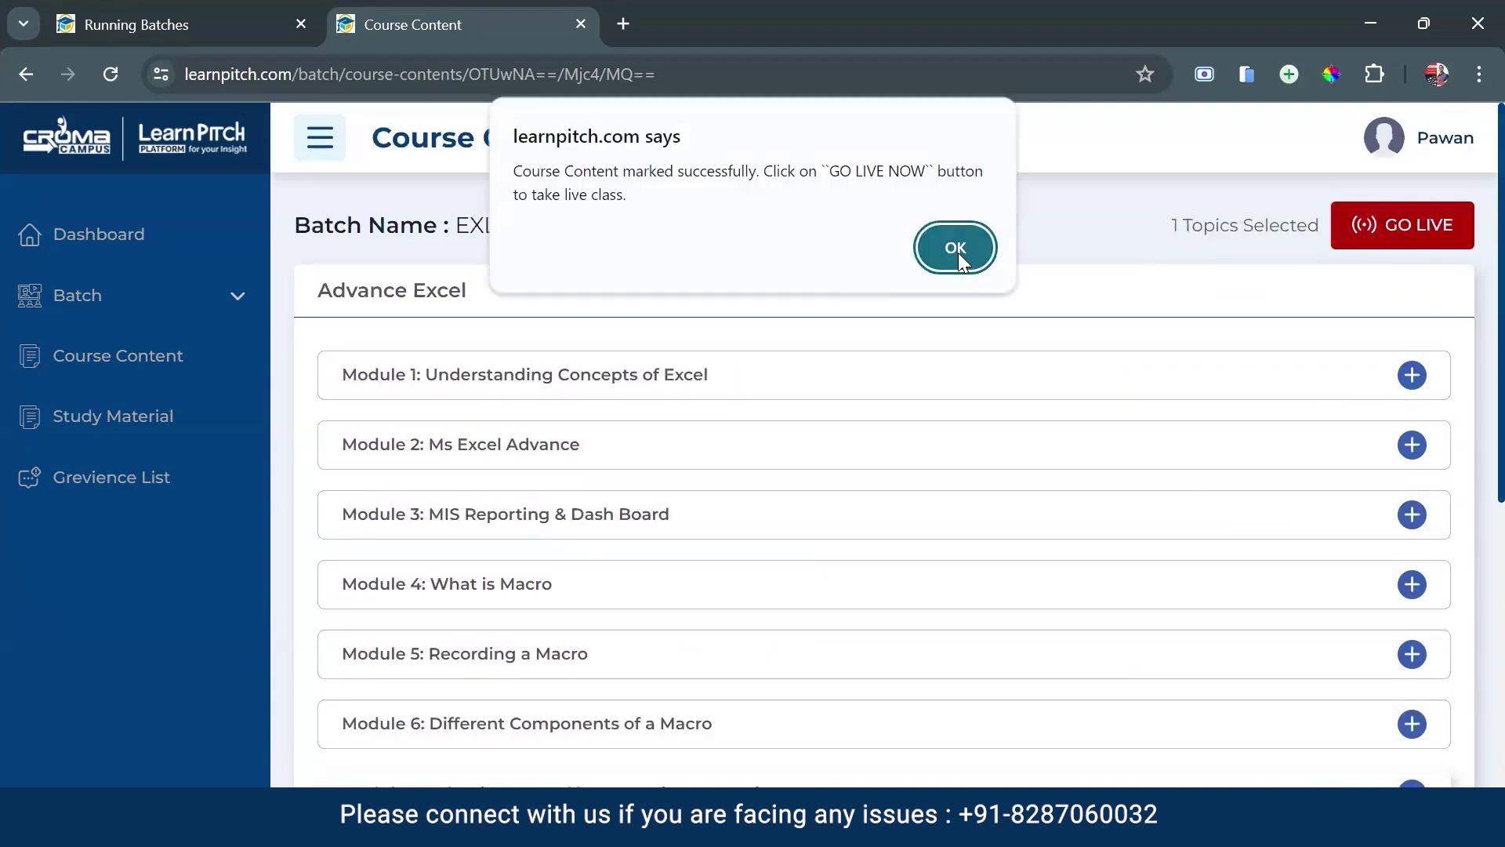
pyautogui.click(957, 250)
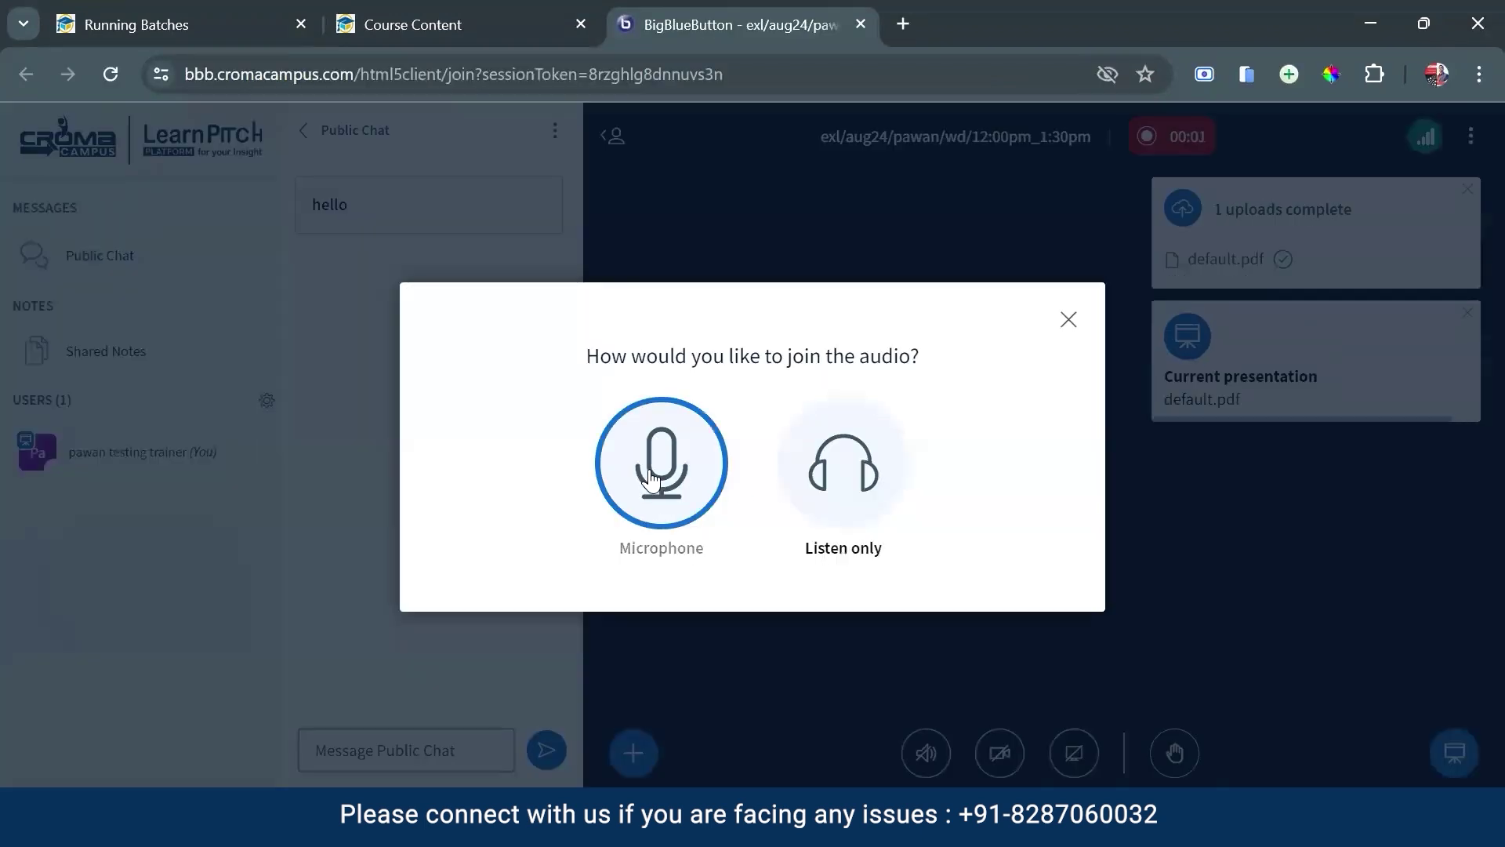
# Join the online class audio with the microphone, then return to the batch details page and highlight the batch name
pyautogui.click(652, 480)
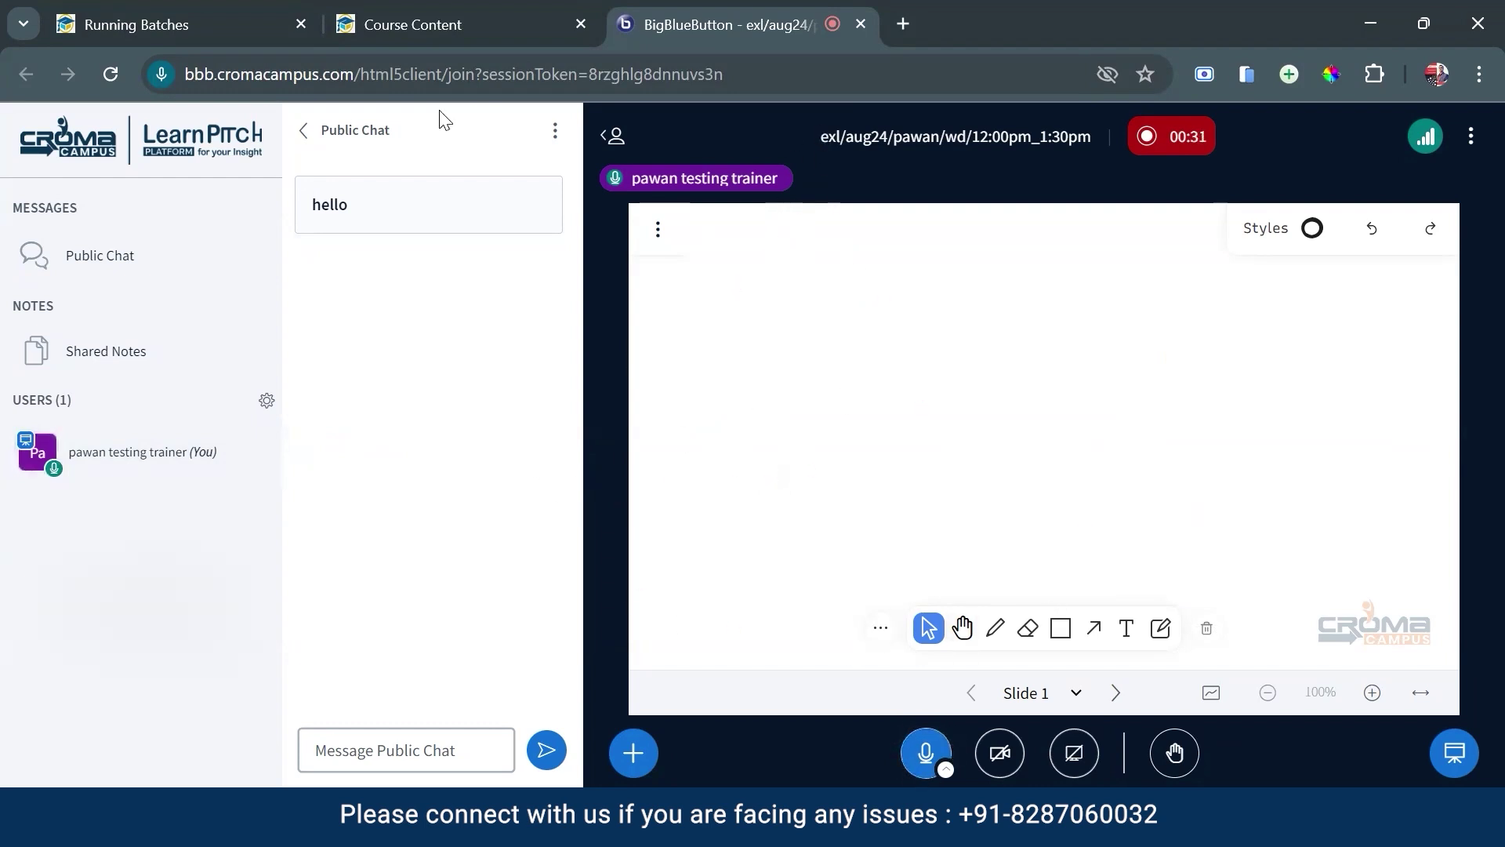
pyautogui.click(414, 24)
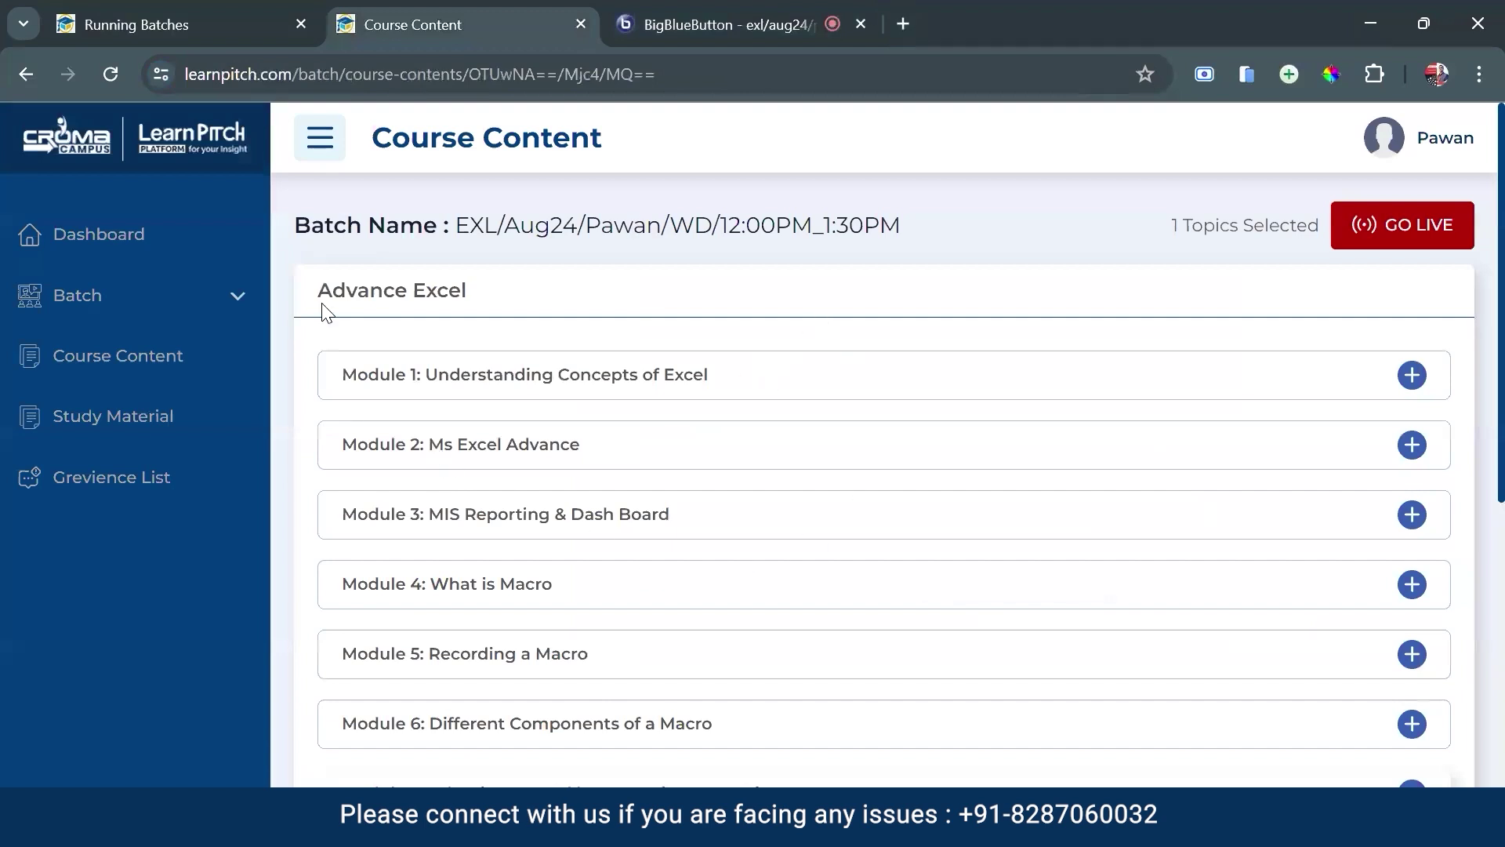
pyautogui.hotkey('alt', 'Left')
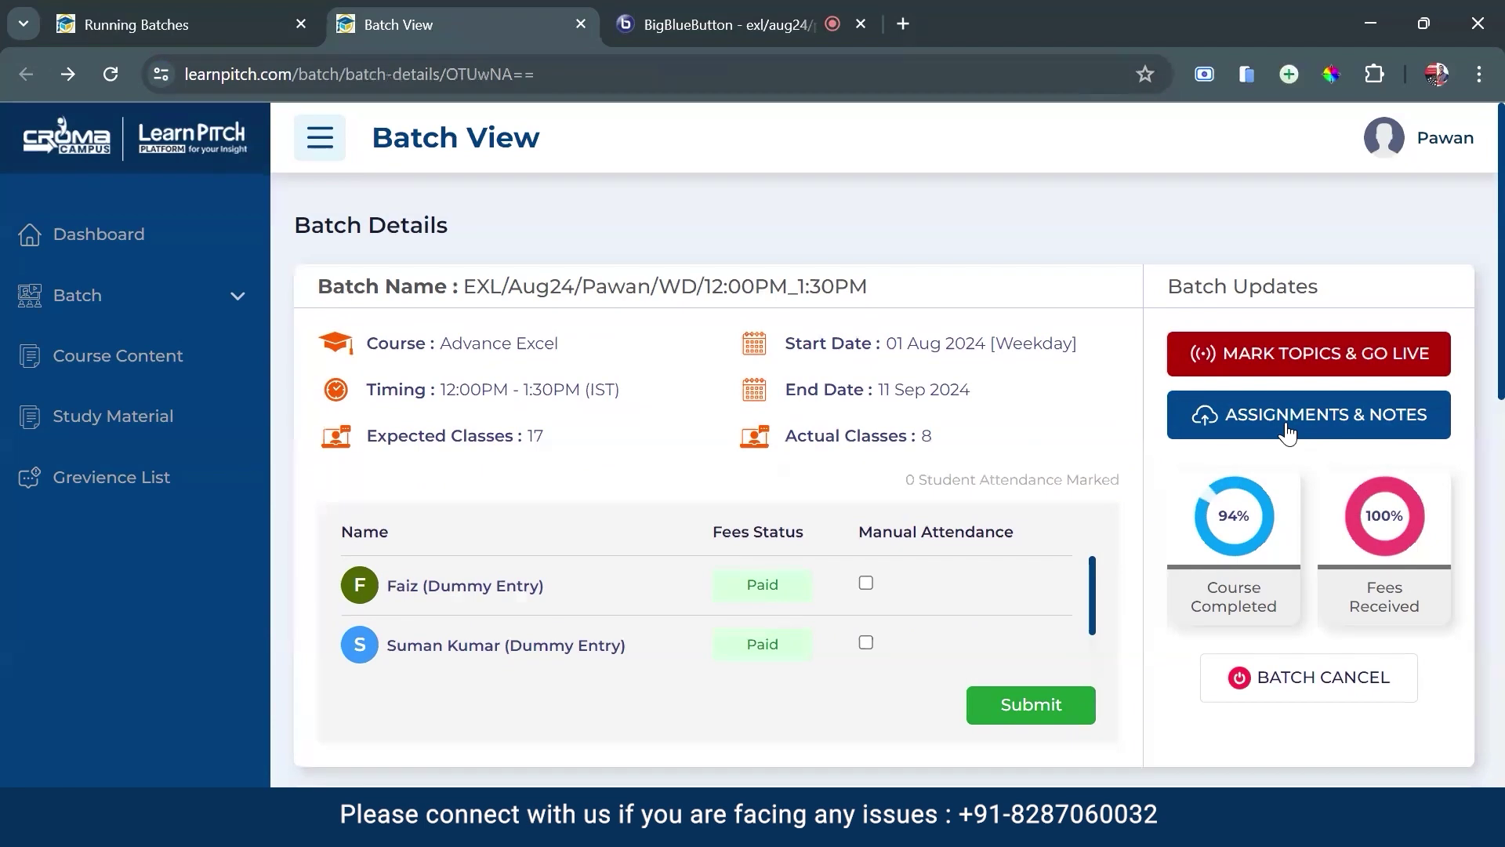
pyautogui.moveTo(460, 284); pyautogui.dragTo(903, 294)
pyautogui.click(906, 294)
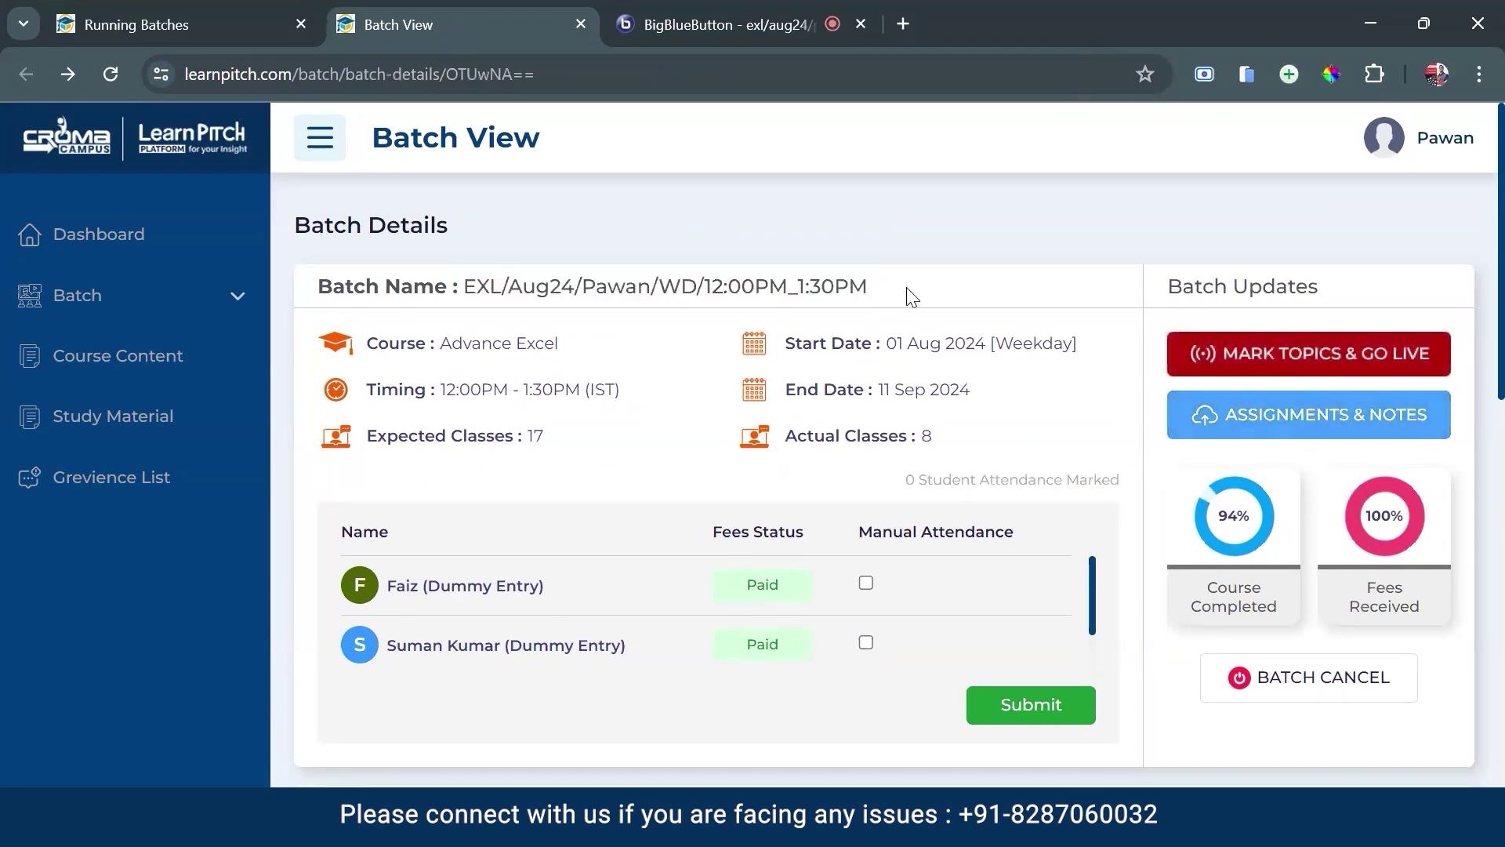
# Upload the file "Assignmen EP & BVA.docx" as an assignment for the Advance Excel batch
pyautogui.click(1304, 430)
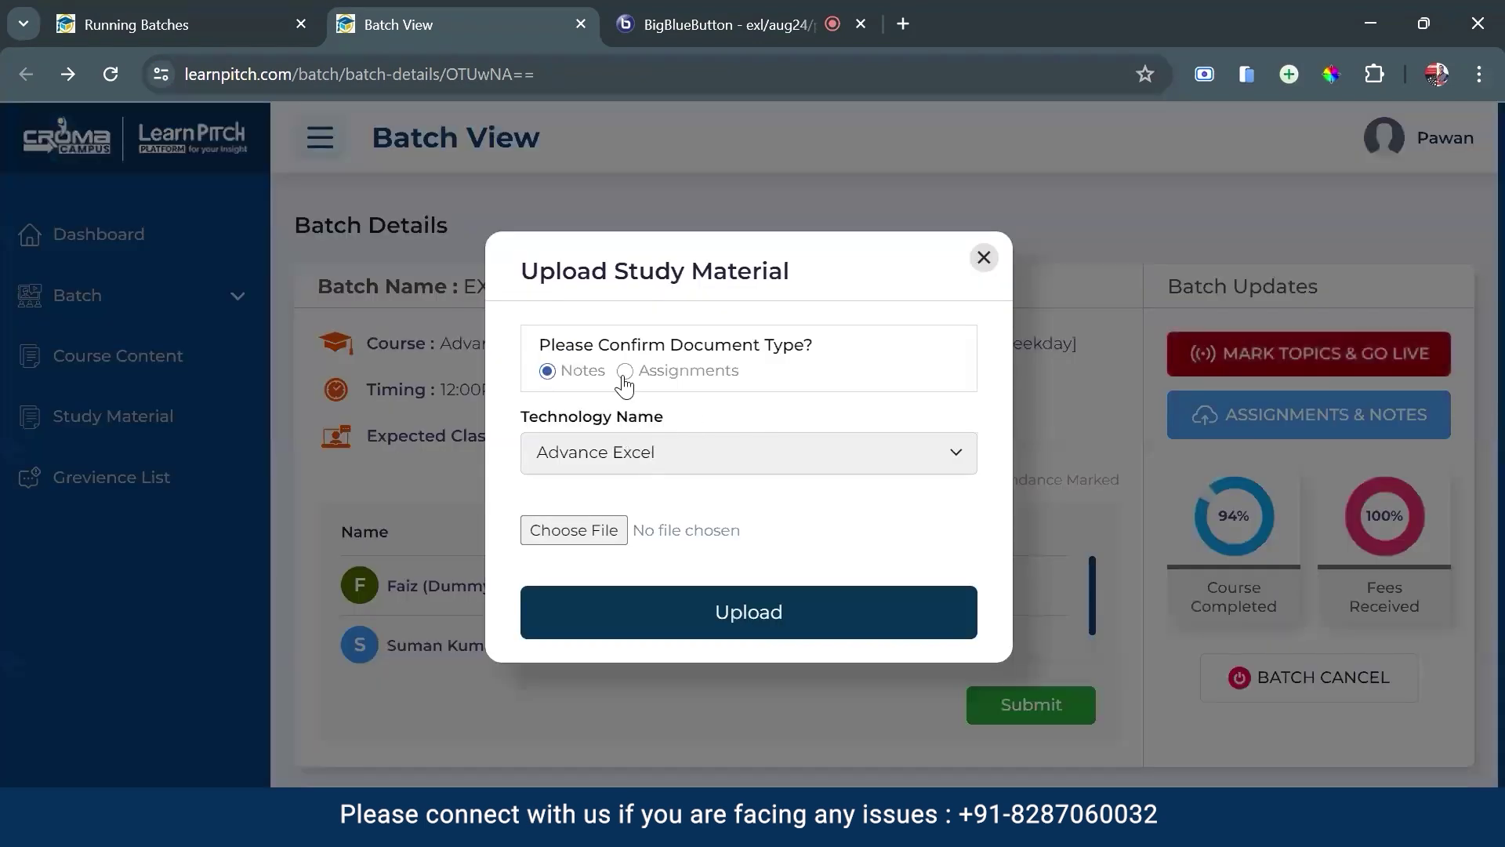
pyautogui.click(631, 372)
pyautogui.click(591, 530)
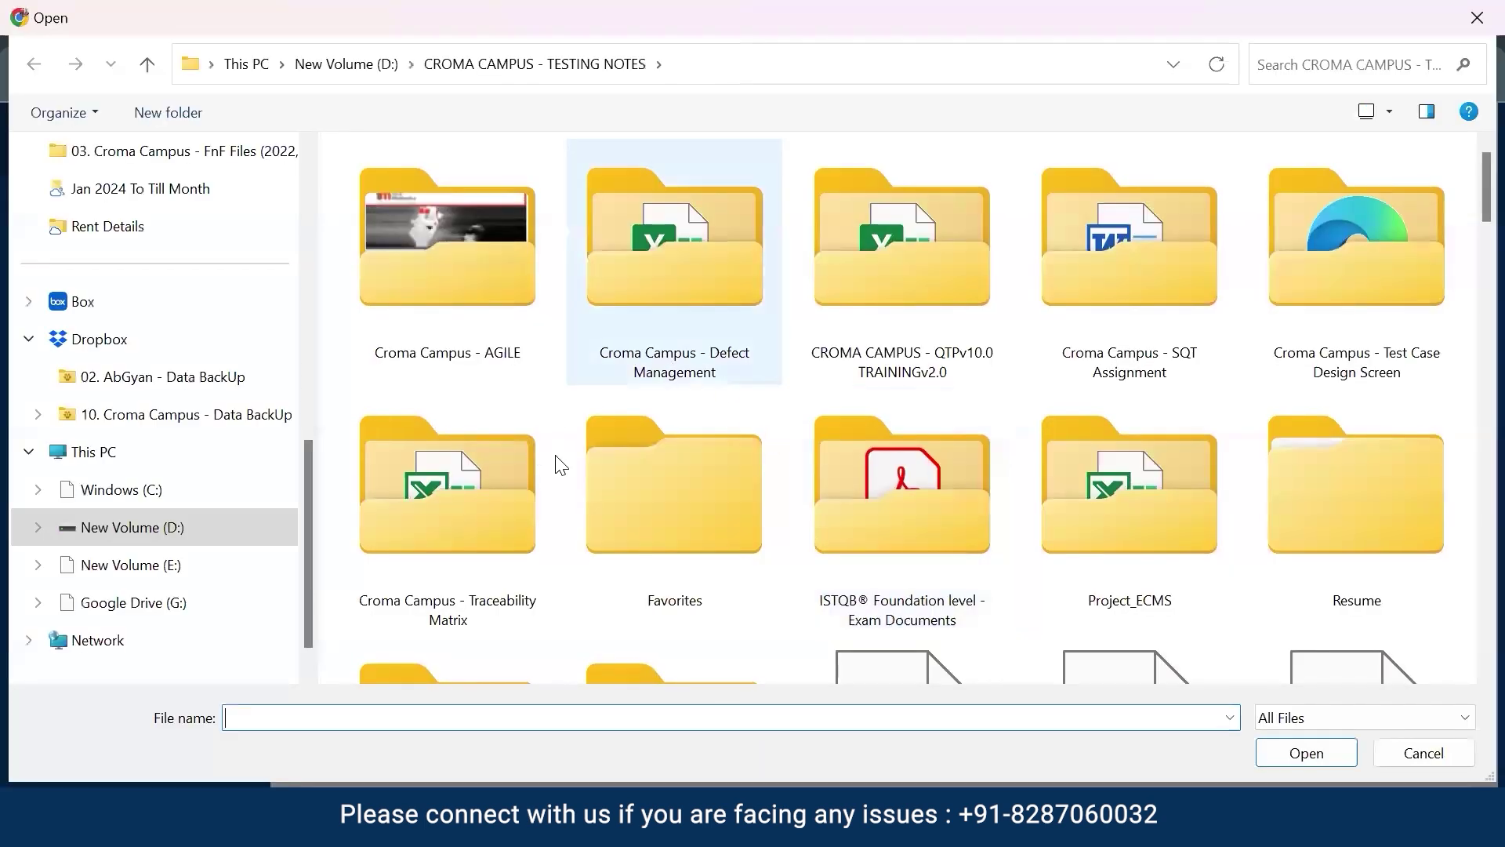
pyautogui.scroll(-3, 538, 461)
pyautogui.click(902, 259)
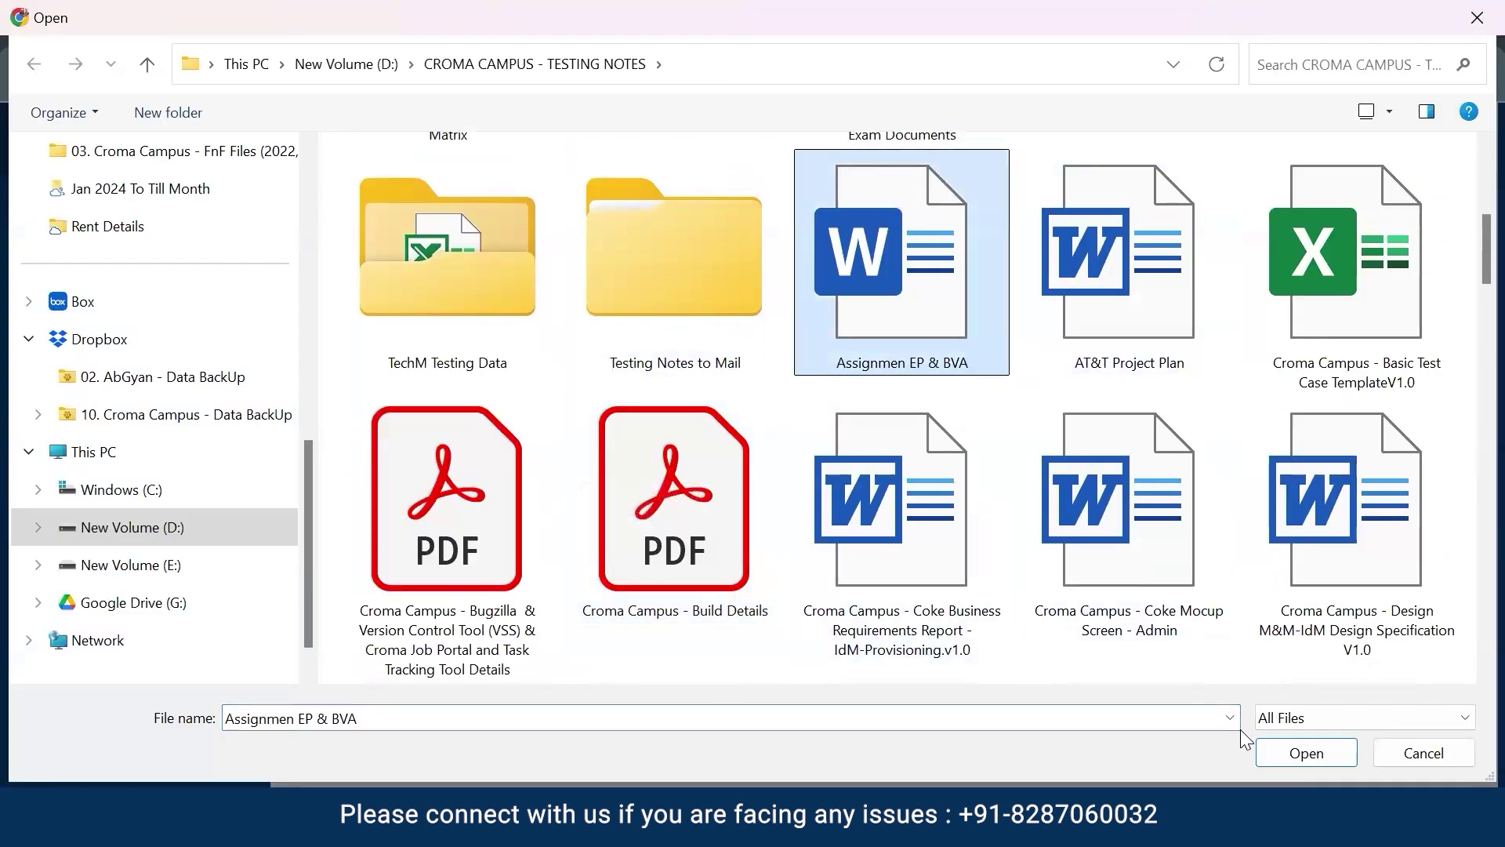
pyautogui.click(1303, 753)
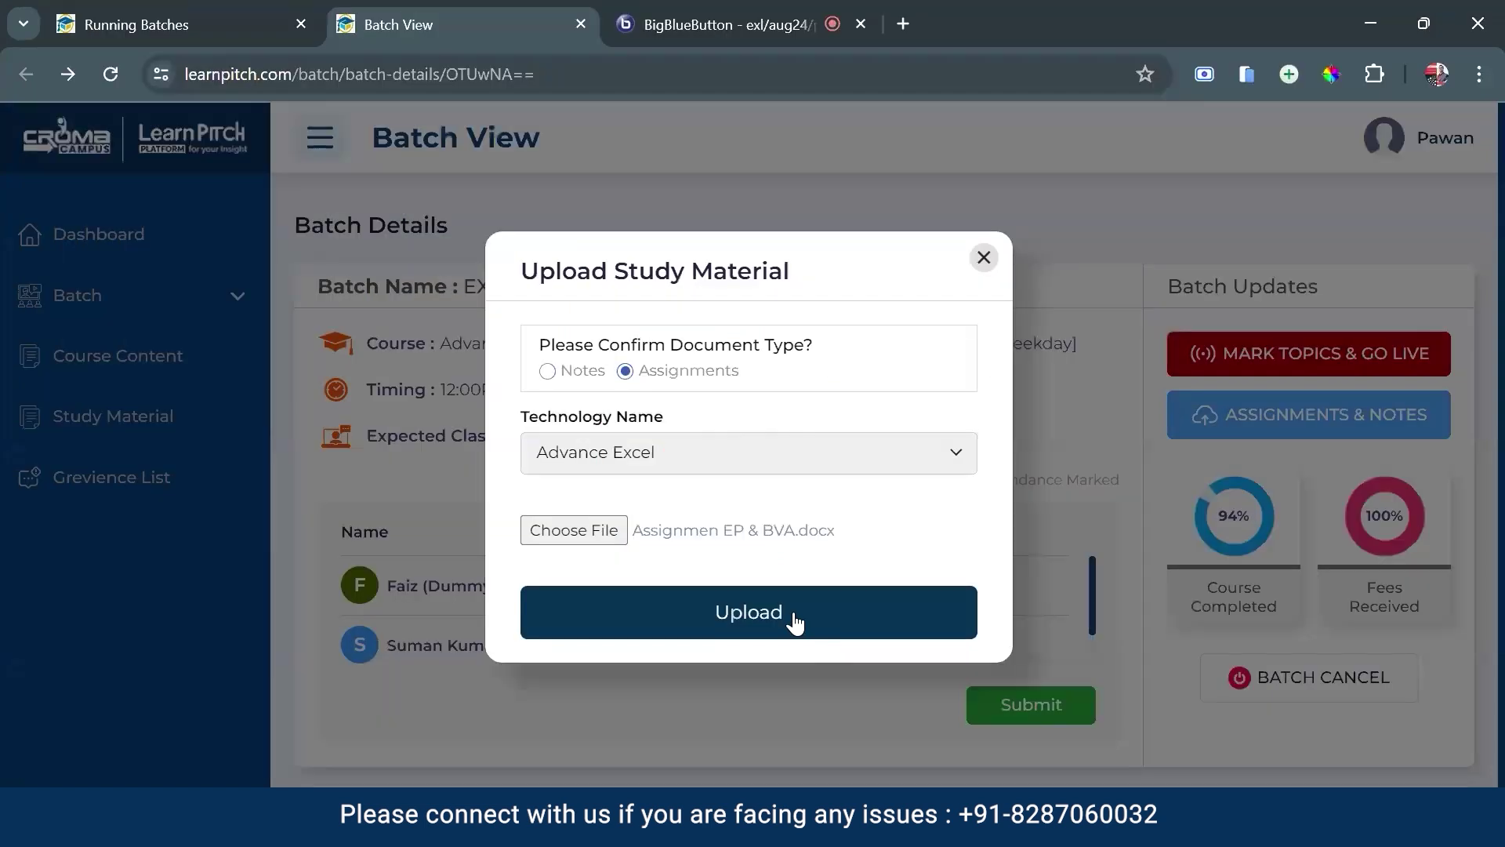
pyautogui.click(794, 622)
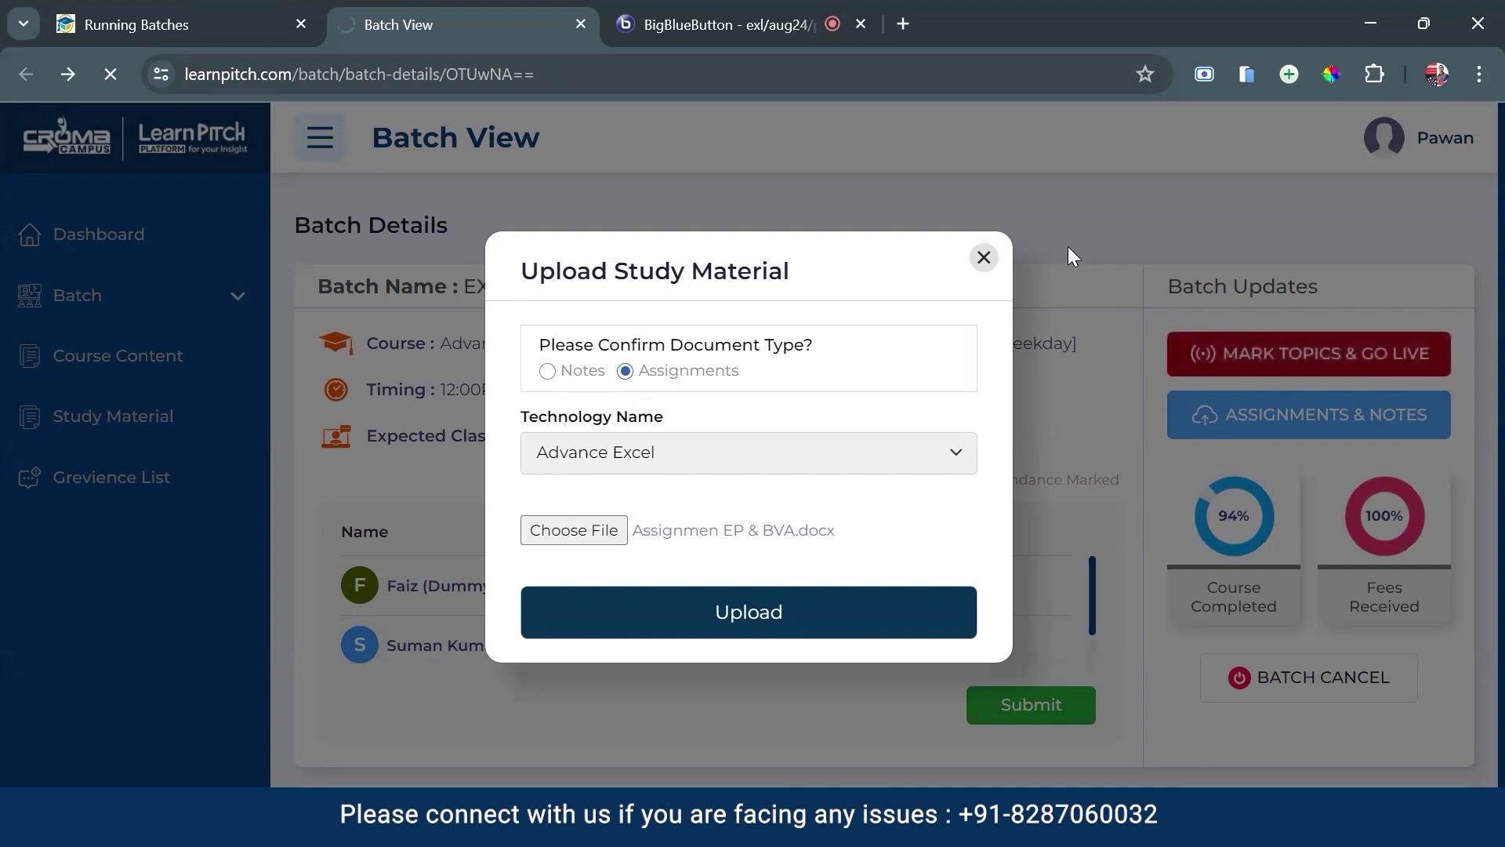
# Check the uploaded assignment in the Notes/Assignment column of Class Details and look over the student attendance list
pyautogui.scroll(-5, 663, 549)
pyautogui.scroll(2, 663, 549)
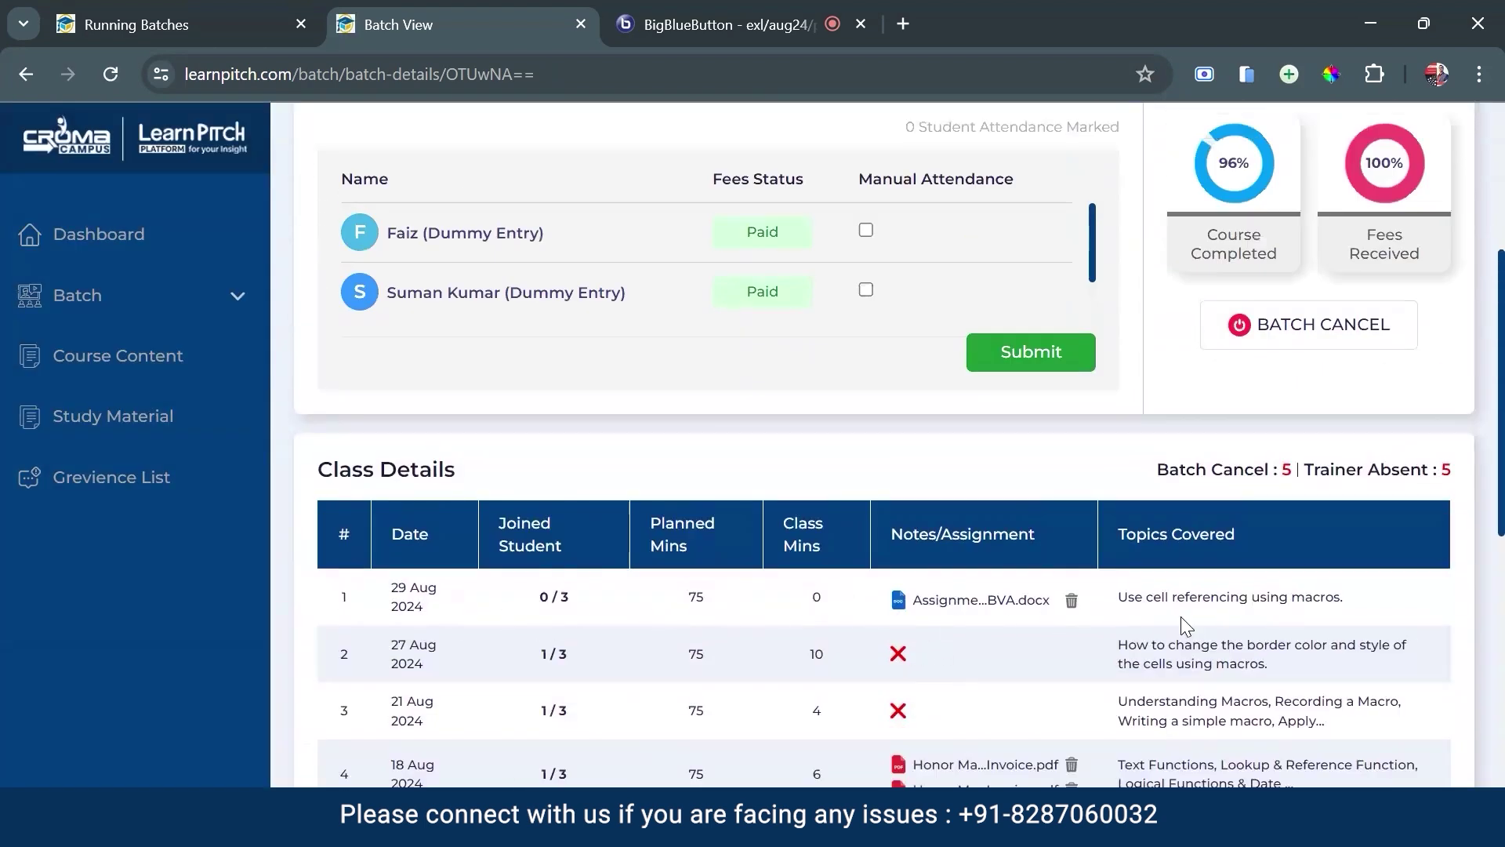
pyautogui.scroll(2, 816, 619)
pyautogui.scroll(-2, 862, 620)
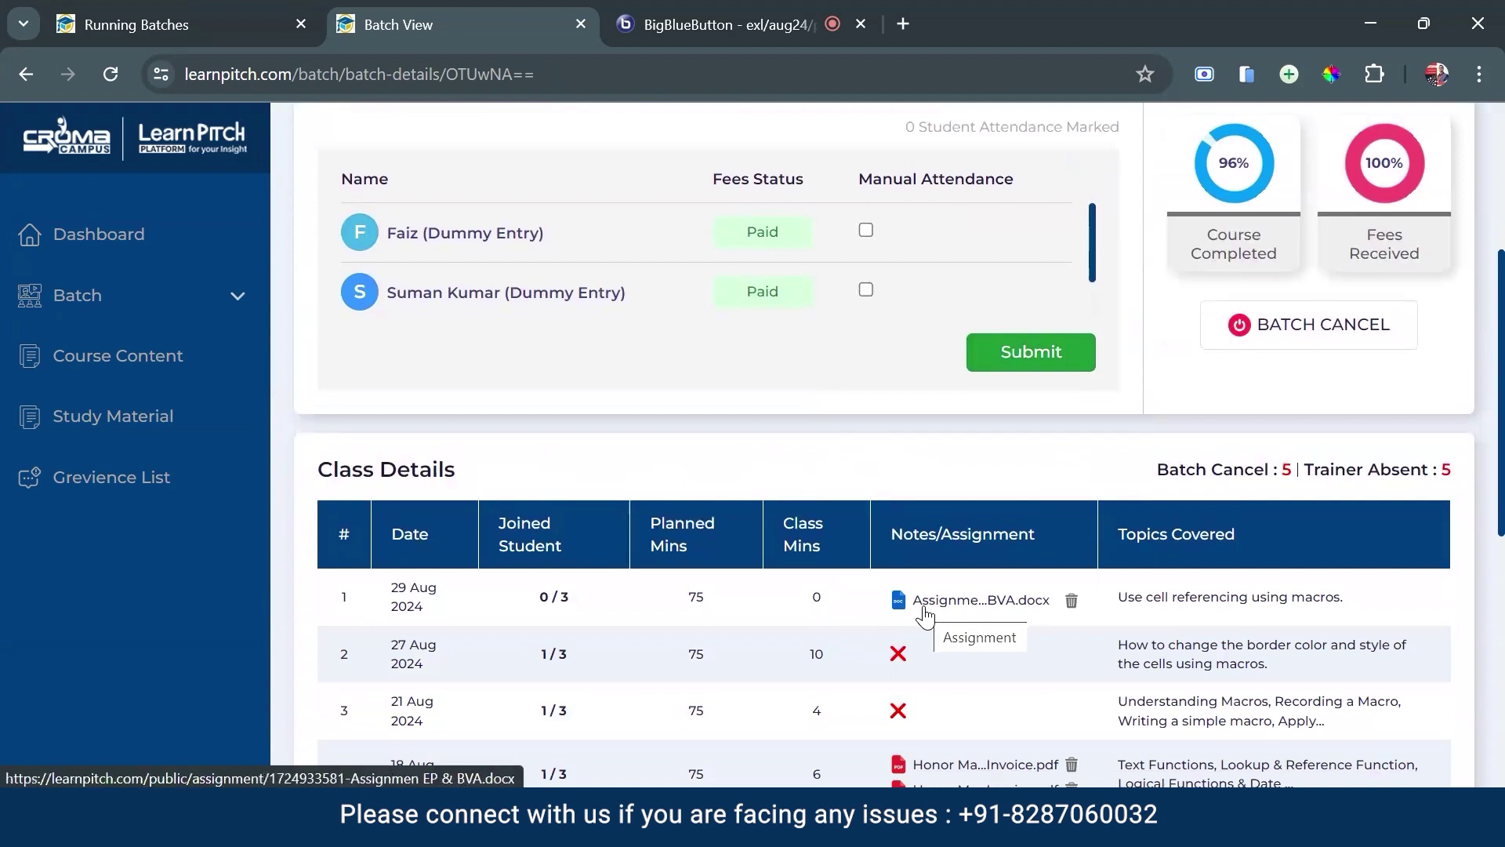
pyautogui.scroll(2, 925, 615)
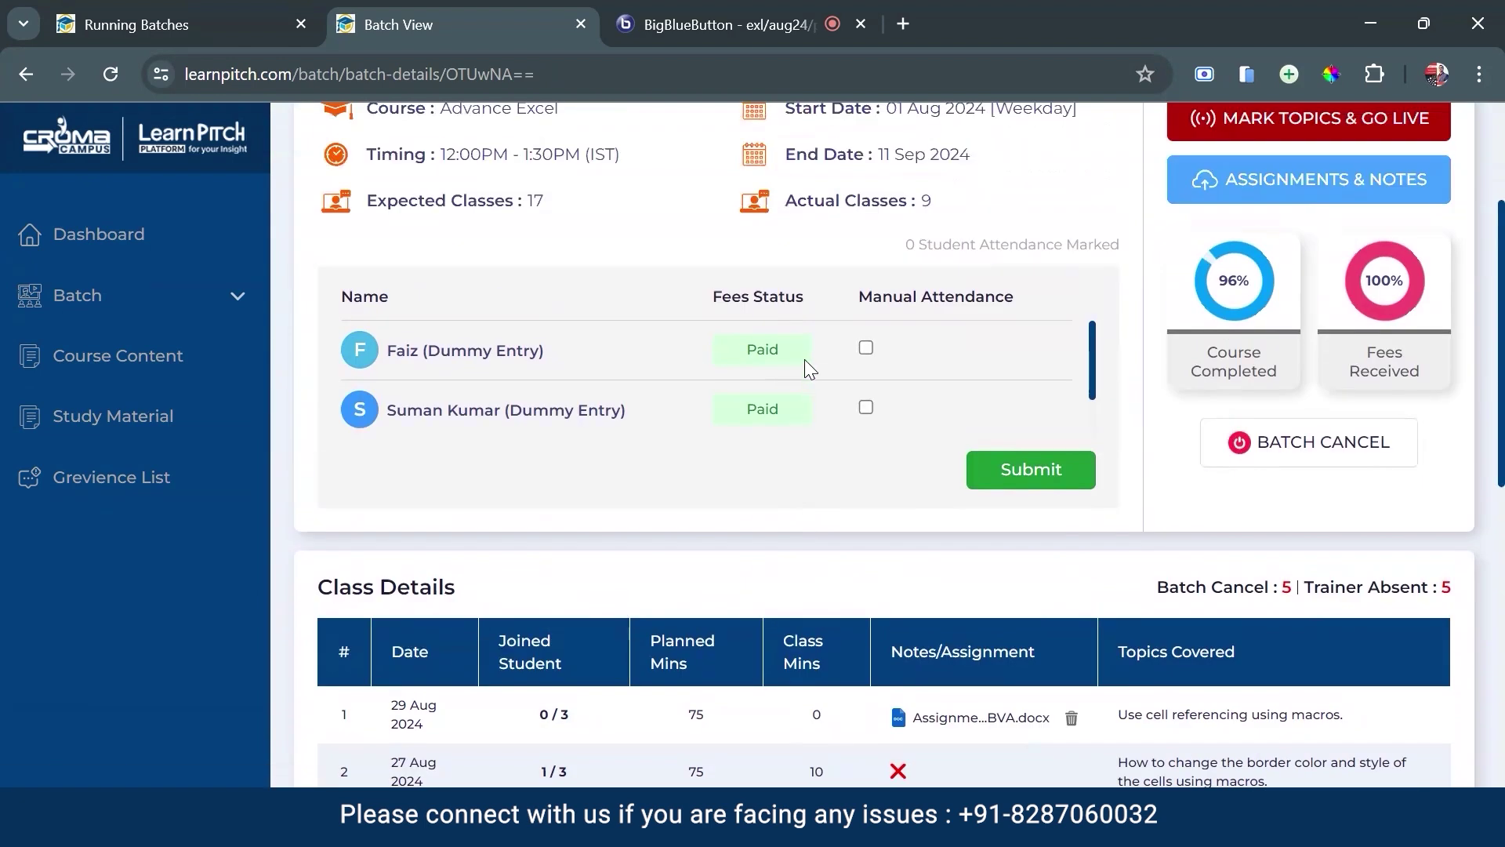
pyautogui.scroll(-1, 805, 359)
pyautogui.scroll(-2, 779, 510)
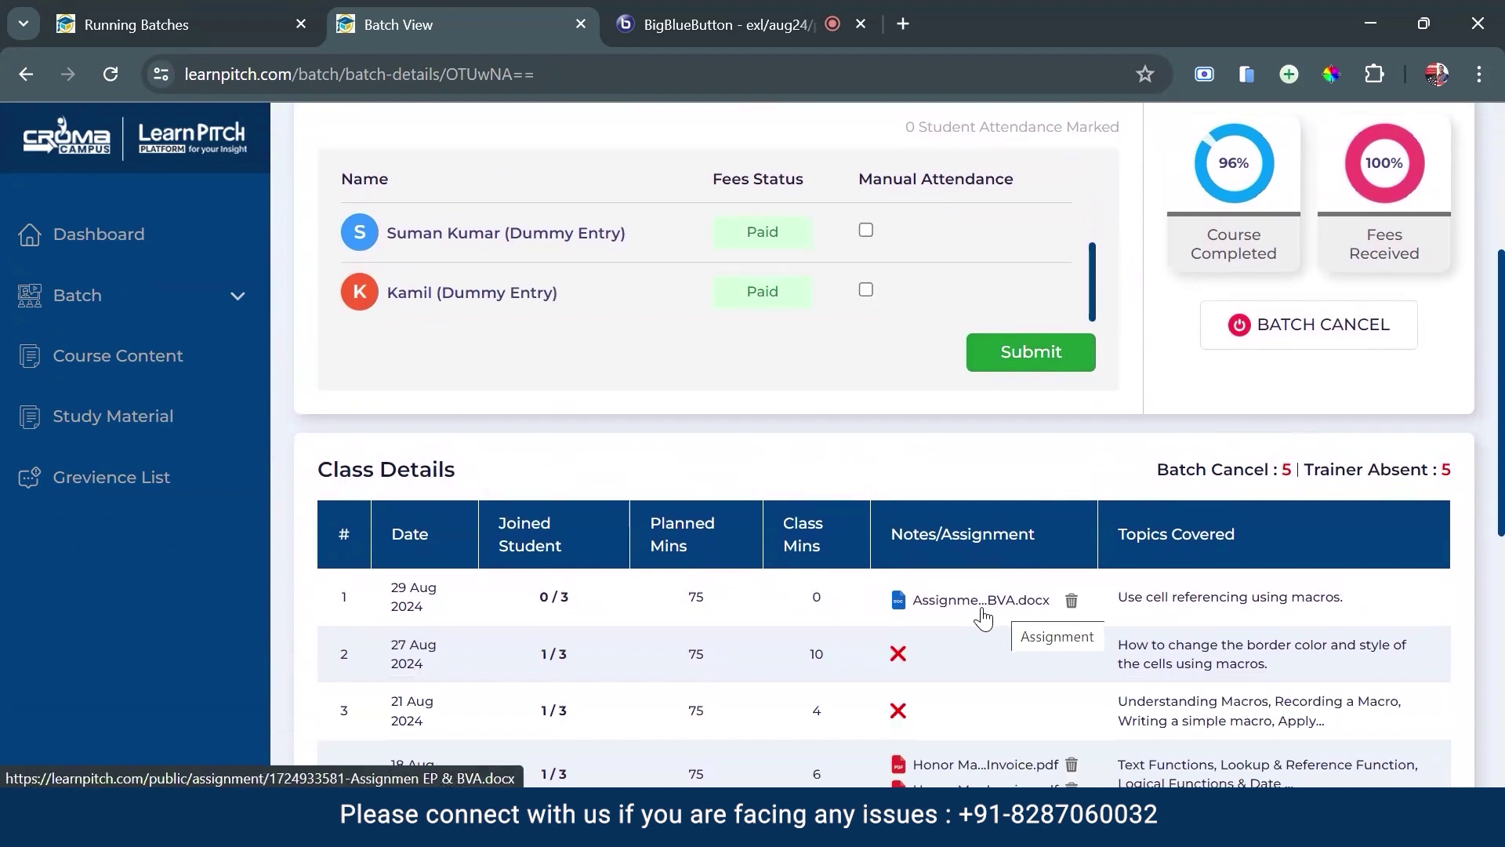
pyautogui.scroll(5, 834, 578)
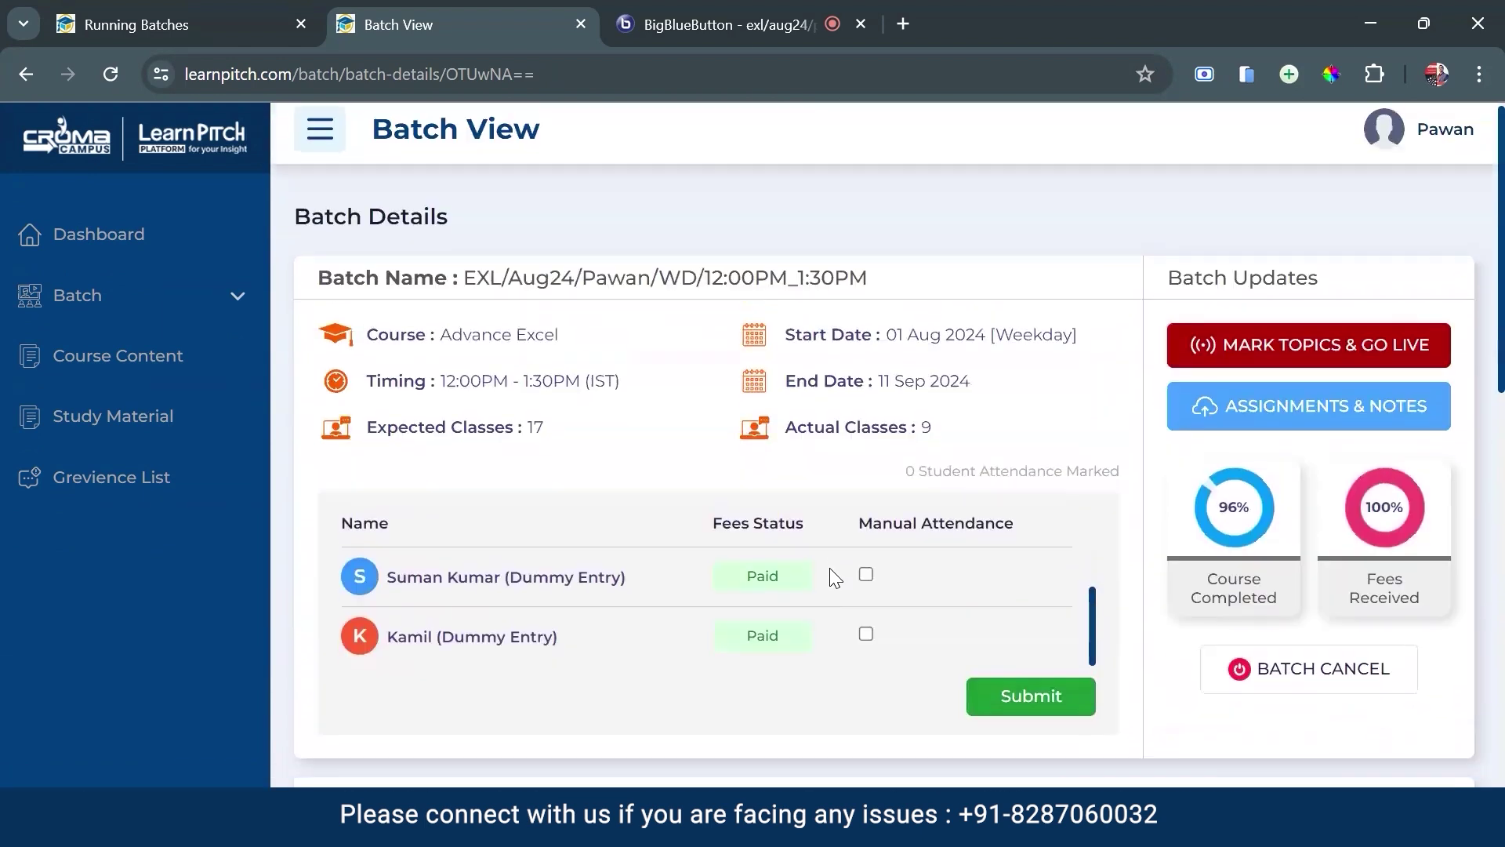
# Review the 29 Aug 2024 class entry's joined students, planned minutes, class minutes and topics covered in Class Details
pyautogui.scroll(-4, 1020, 471)
pyautogui.scroll(-2, 1007, 518)
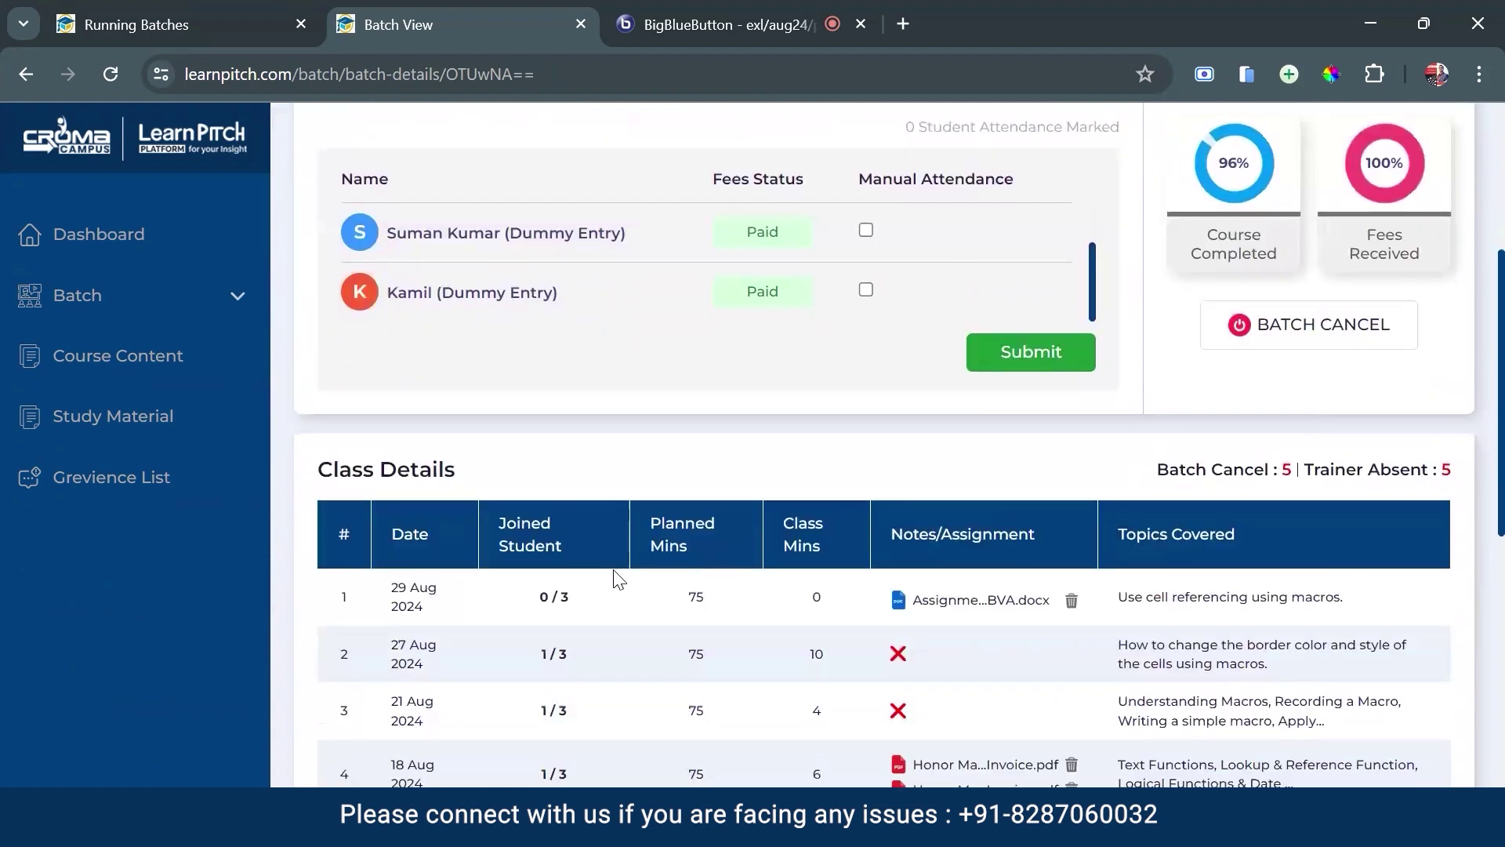
pyautogui.scroll(-2, 459, 496)
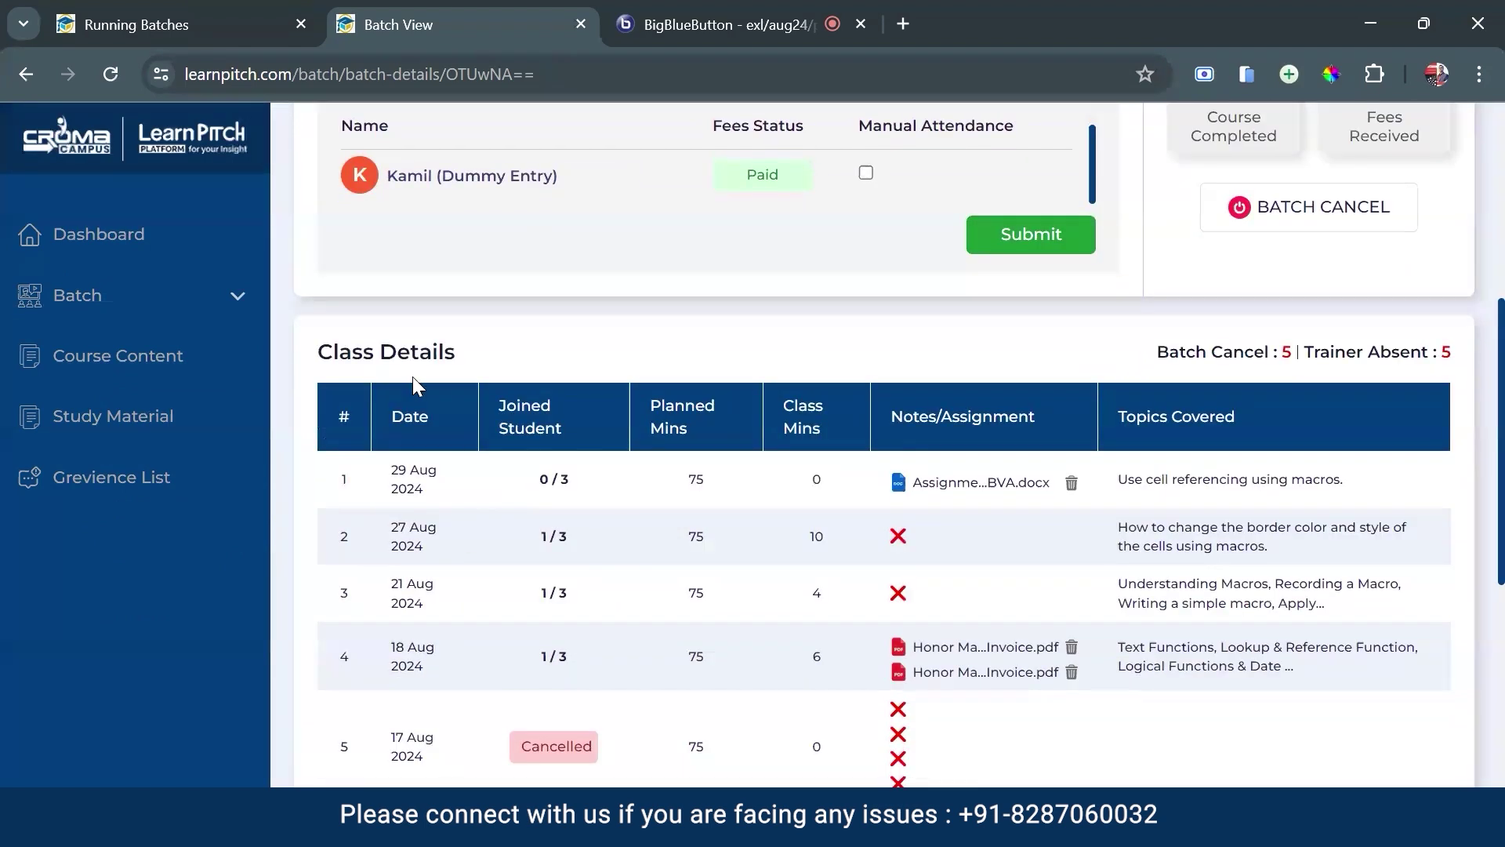
pyautogui.scroll(-2, 447, 406)
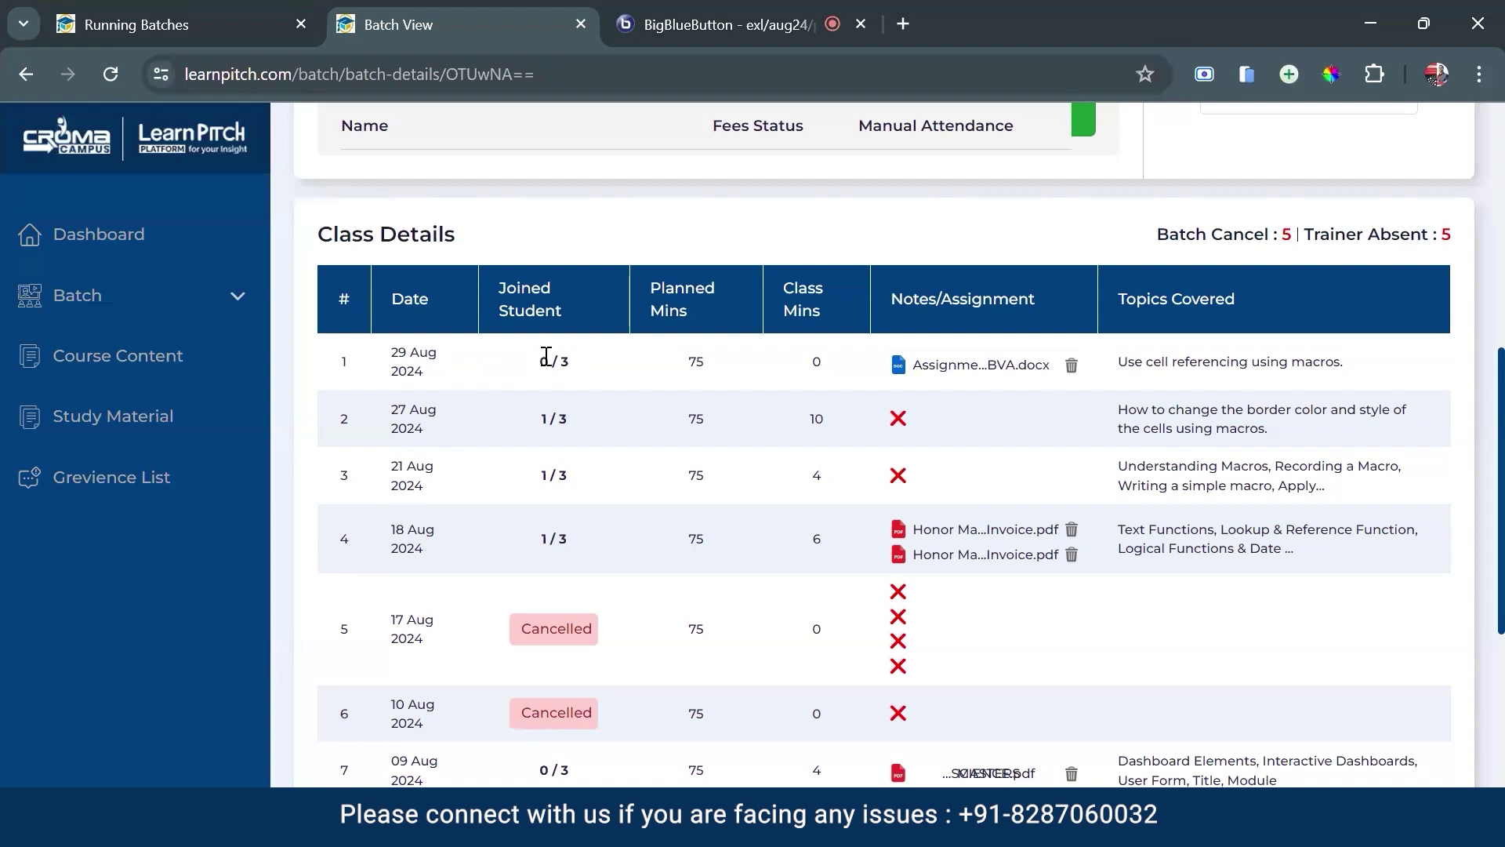
pyautogui.moveTo(581, 362); pyautogui.dragTo(556, 362)
pyautogui.click(536, 363)
pyautogui.doubleClick(705, 363)
pyautogui.click(819, 367)
pyautogui.moveTo(1139, 363); pyautogui.dragTo(1364, 363)
pyautogui.click(1364, 365)
pyautogui.scroll(1, 1072, 408)
pyautogui.scroll(6, 1072, 408)
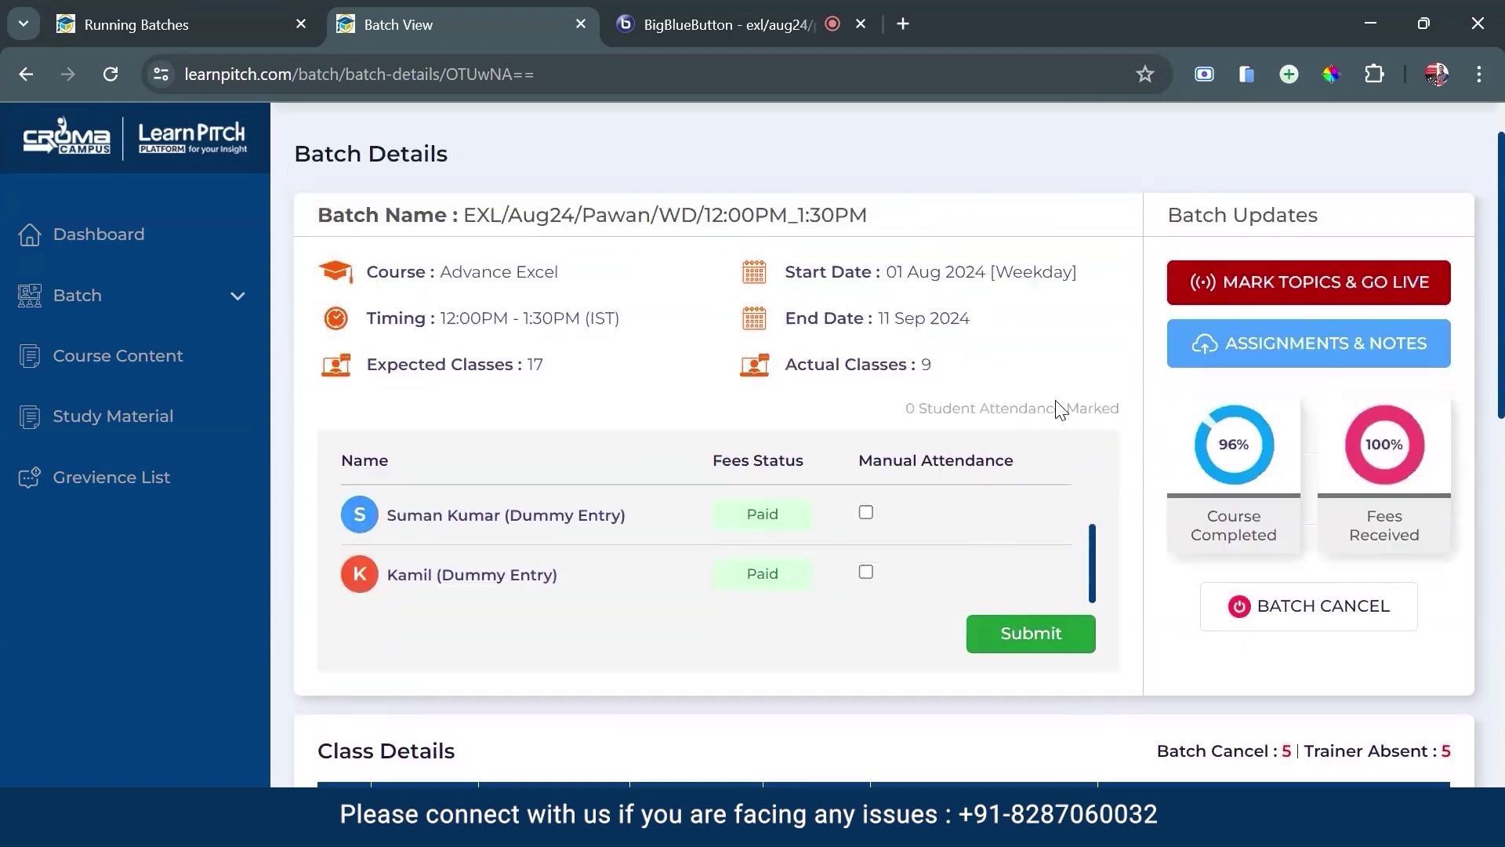
# Open the batch cancellation form and set the start date to 30-08-2024 and the end date to 04-09-2024
pyautogui.scroll(-3, 1303, 419)
pyautogui.scroll(2, 1303, 419)
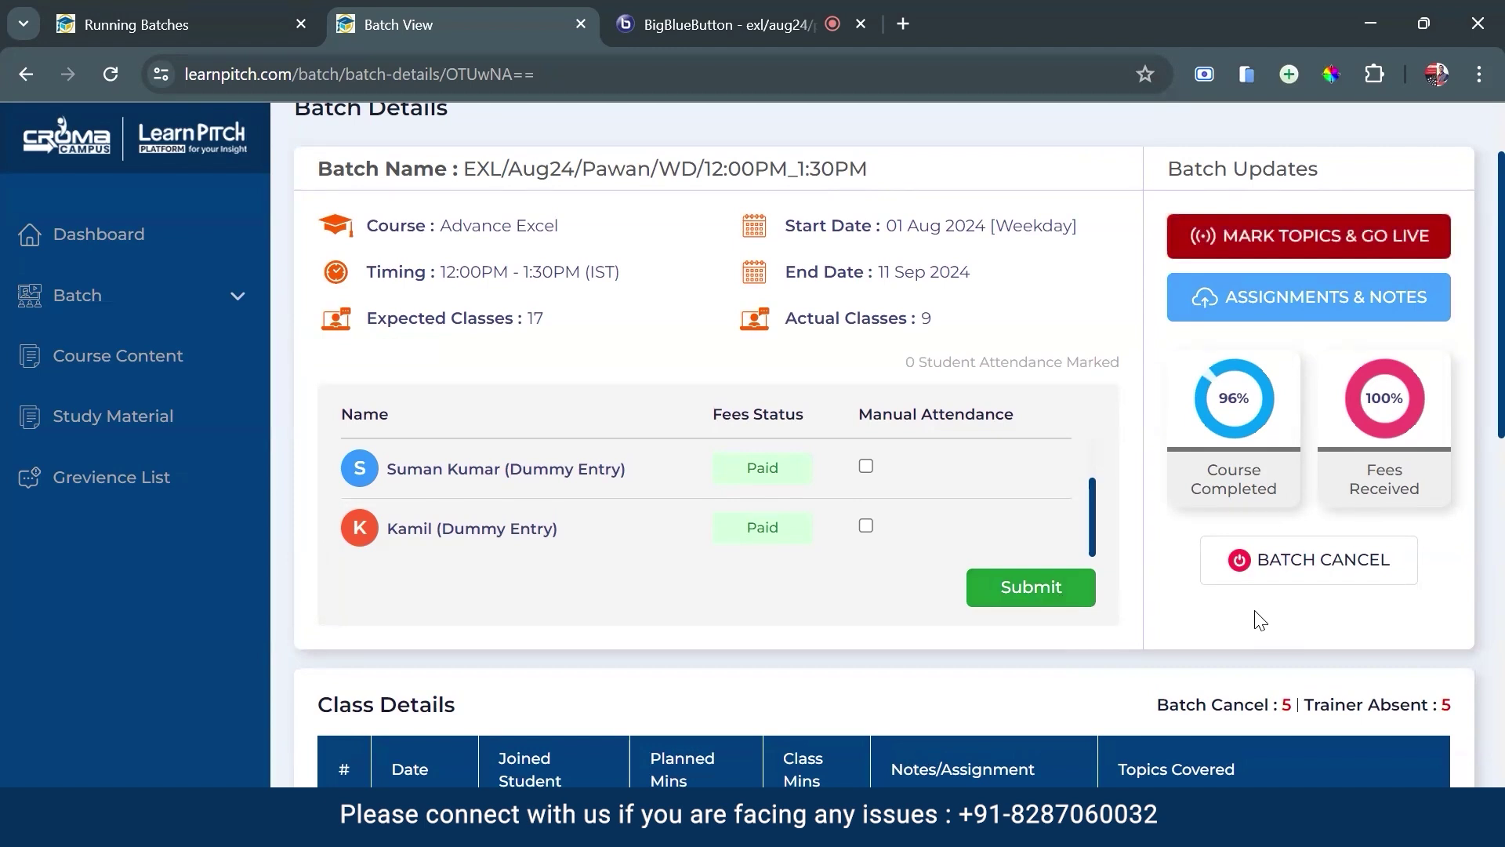
pyautogui.click(1296, 566)
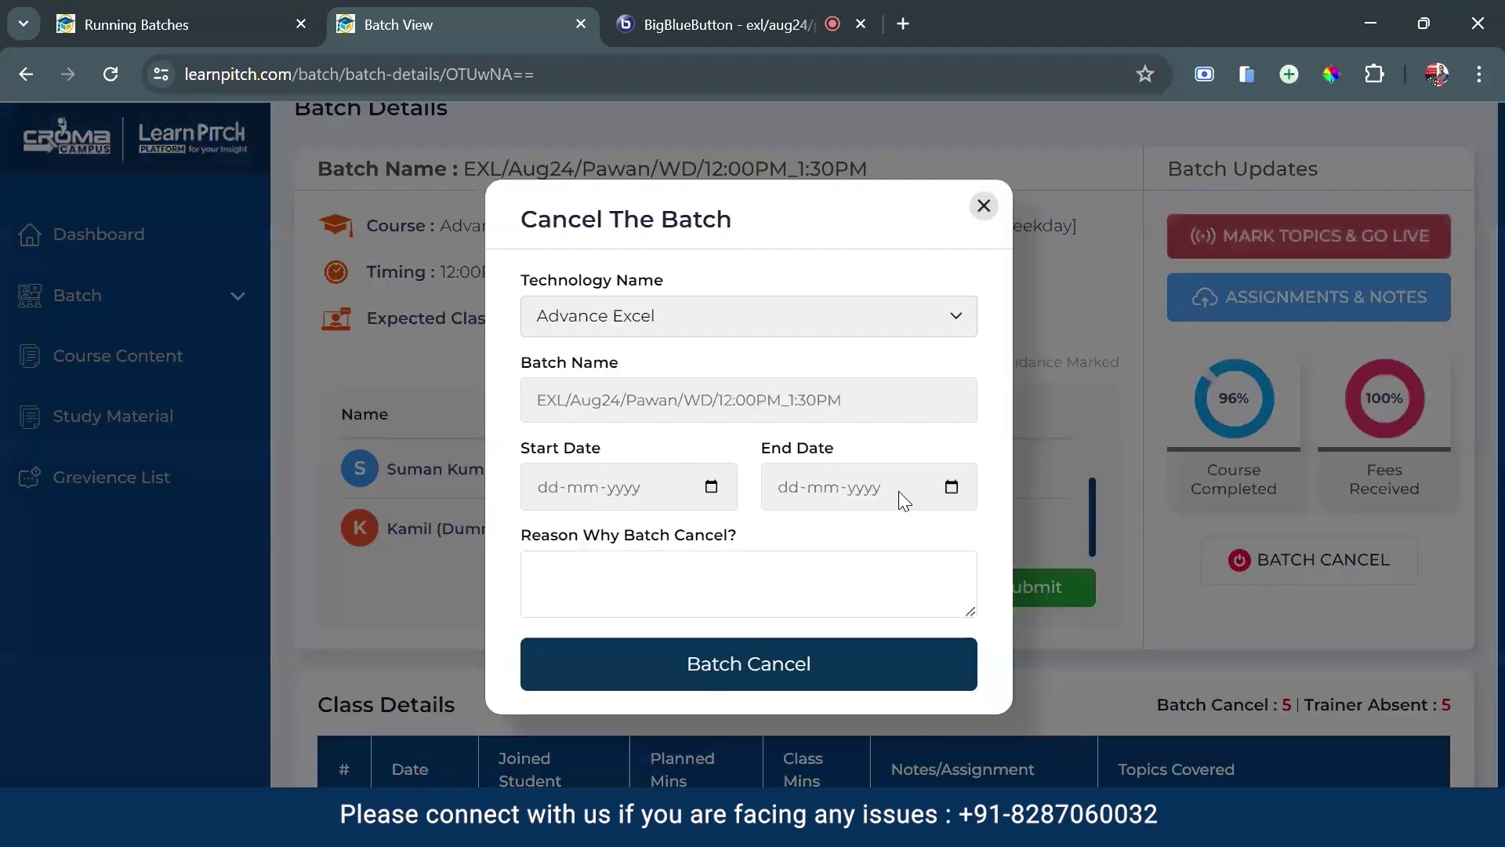
pyautogui.click(577, 493)
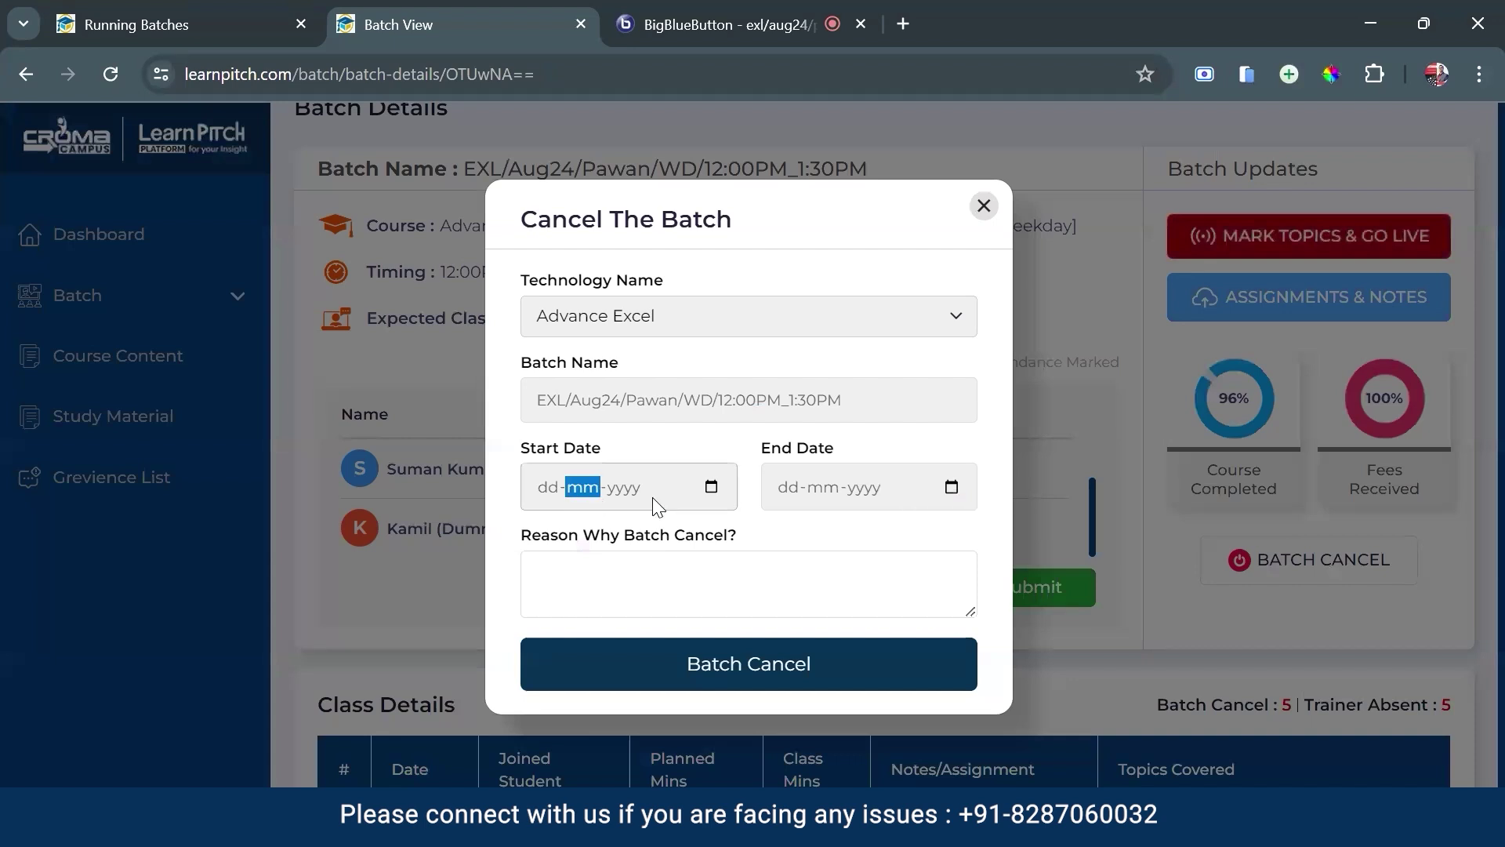
pyautogui.click(711, 487)
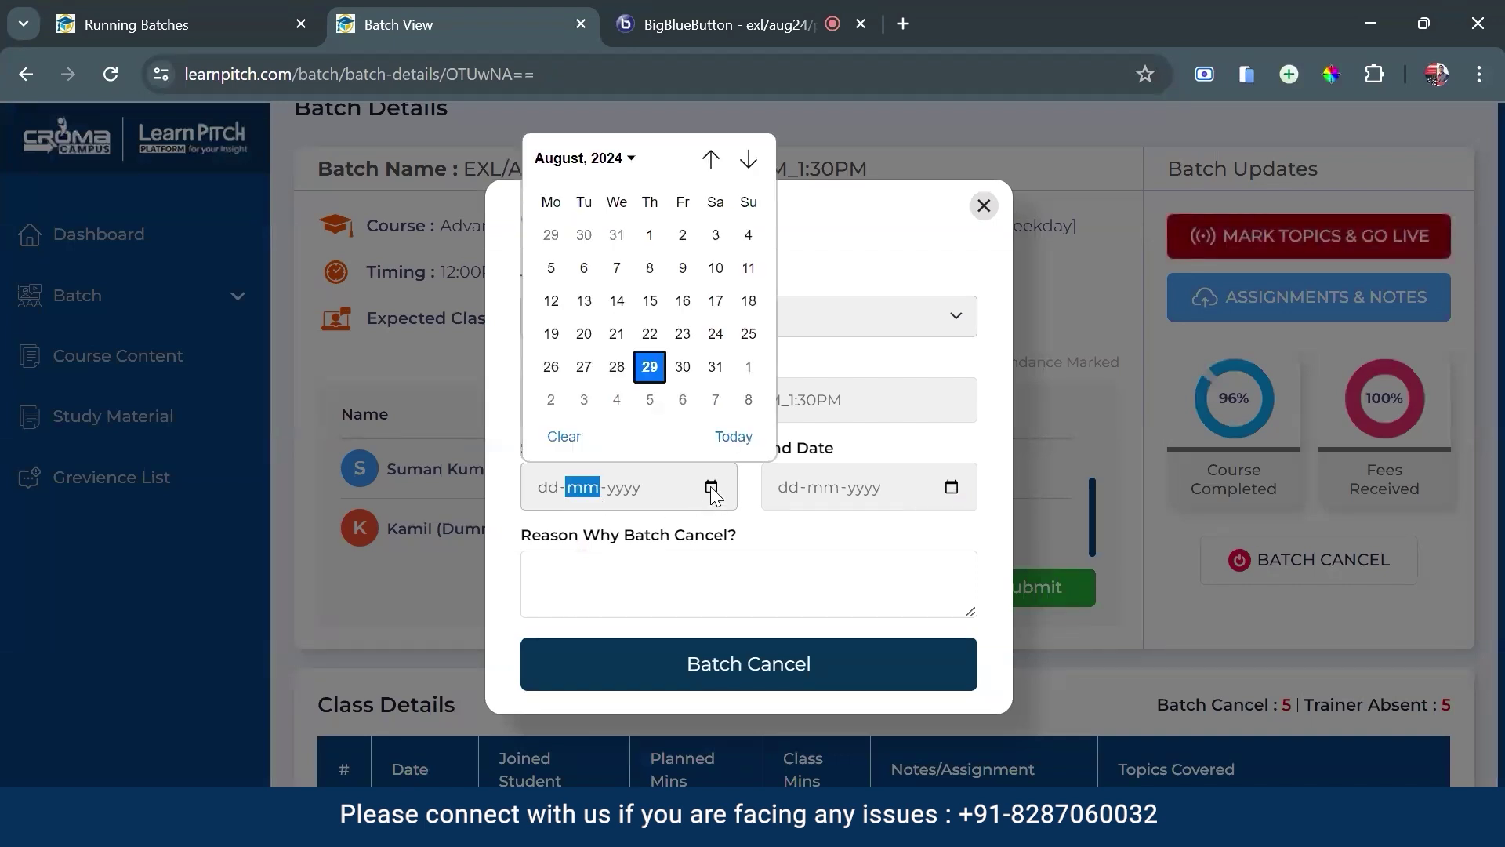
pyautogui.click(682, 375)
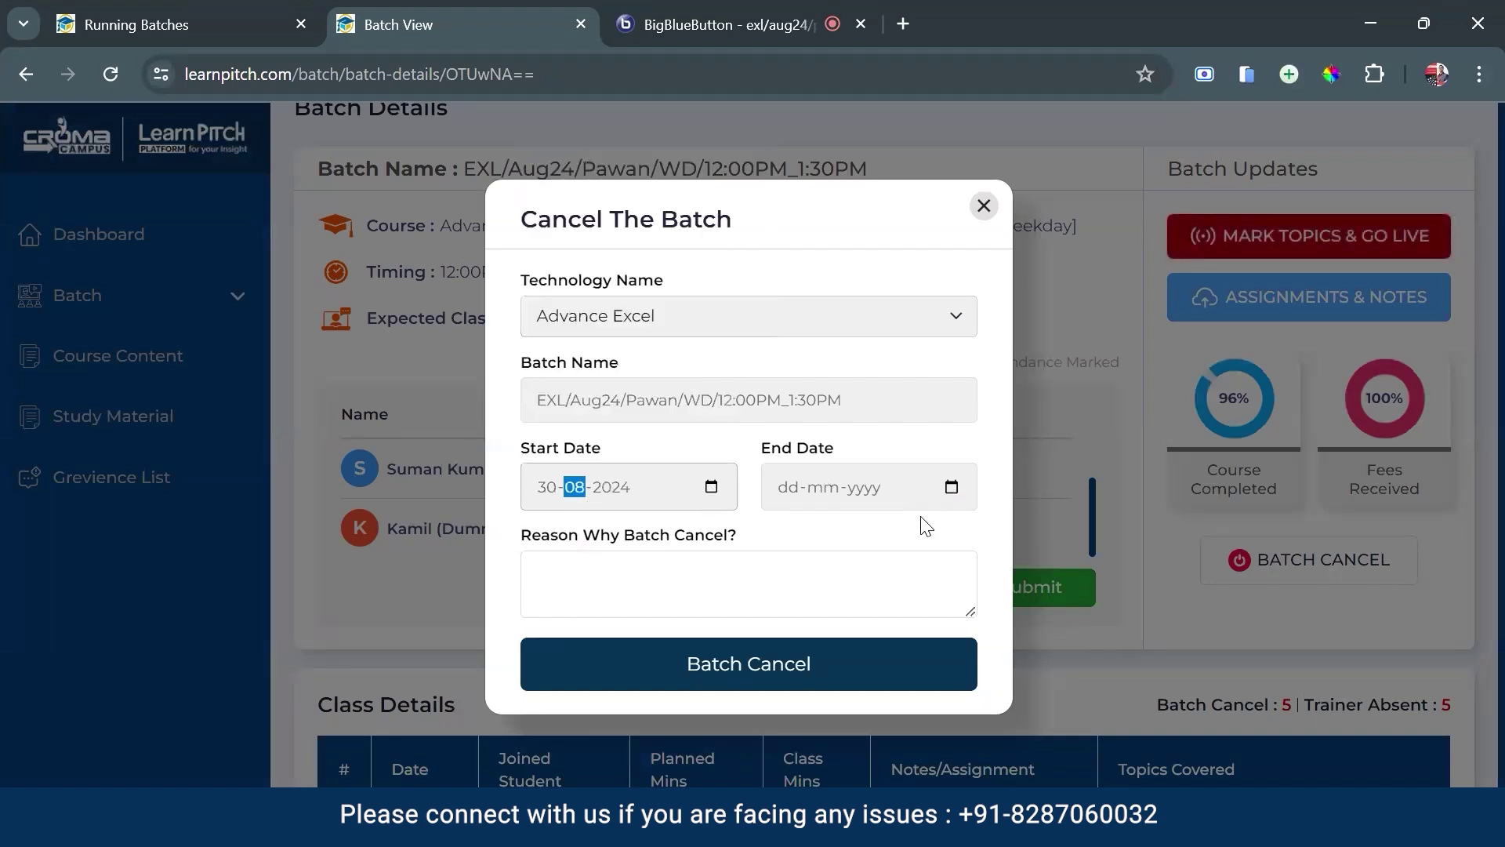
pyautogui.click(951, 487)
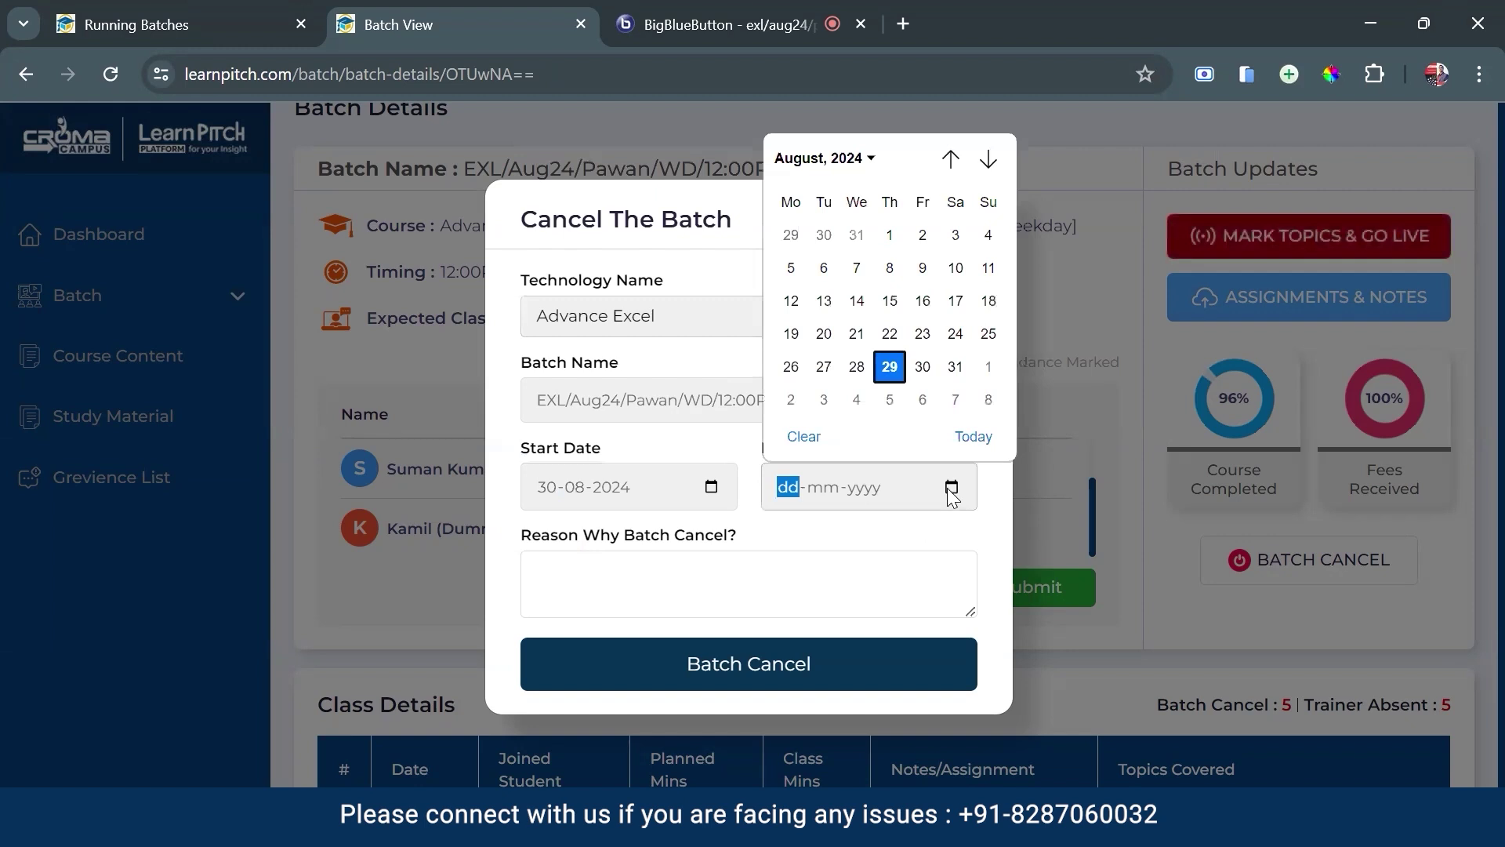
pyautogui.click(857, 400)
# Enter "Going on a trip" as the cancellation reason and submit the batch cancellation
pyautogui.click(607, 574)
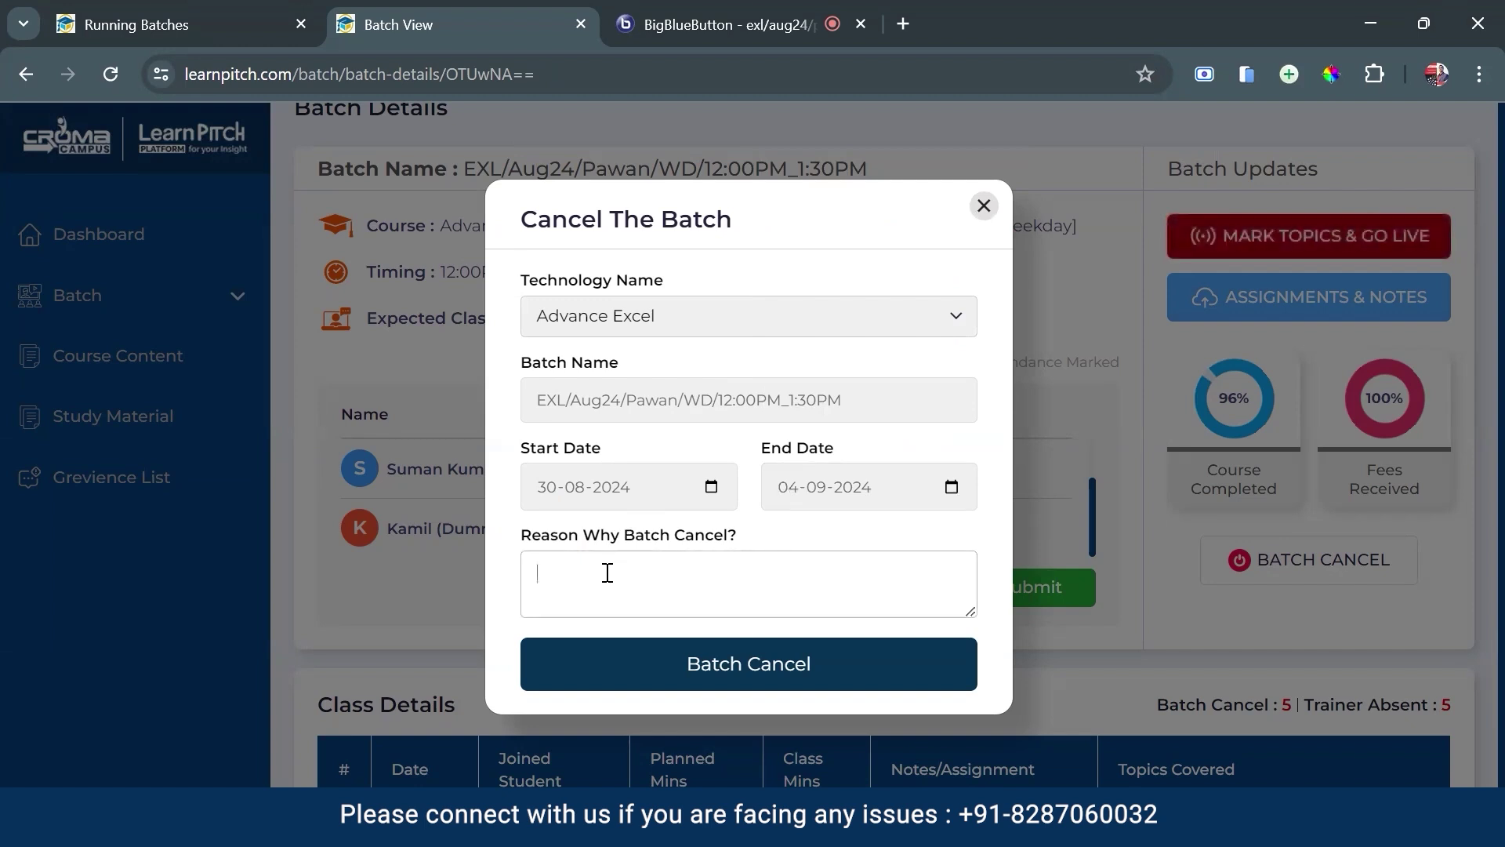
pyautogui.write('Going on a trip')
pyautogui.click(766, 686)
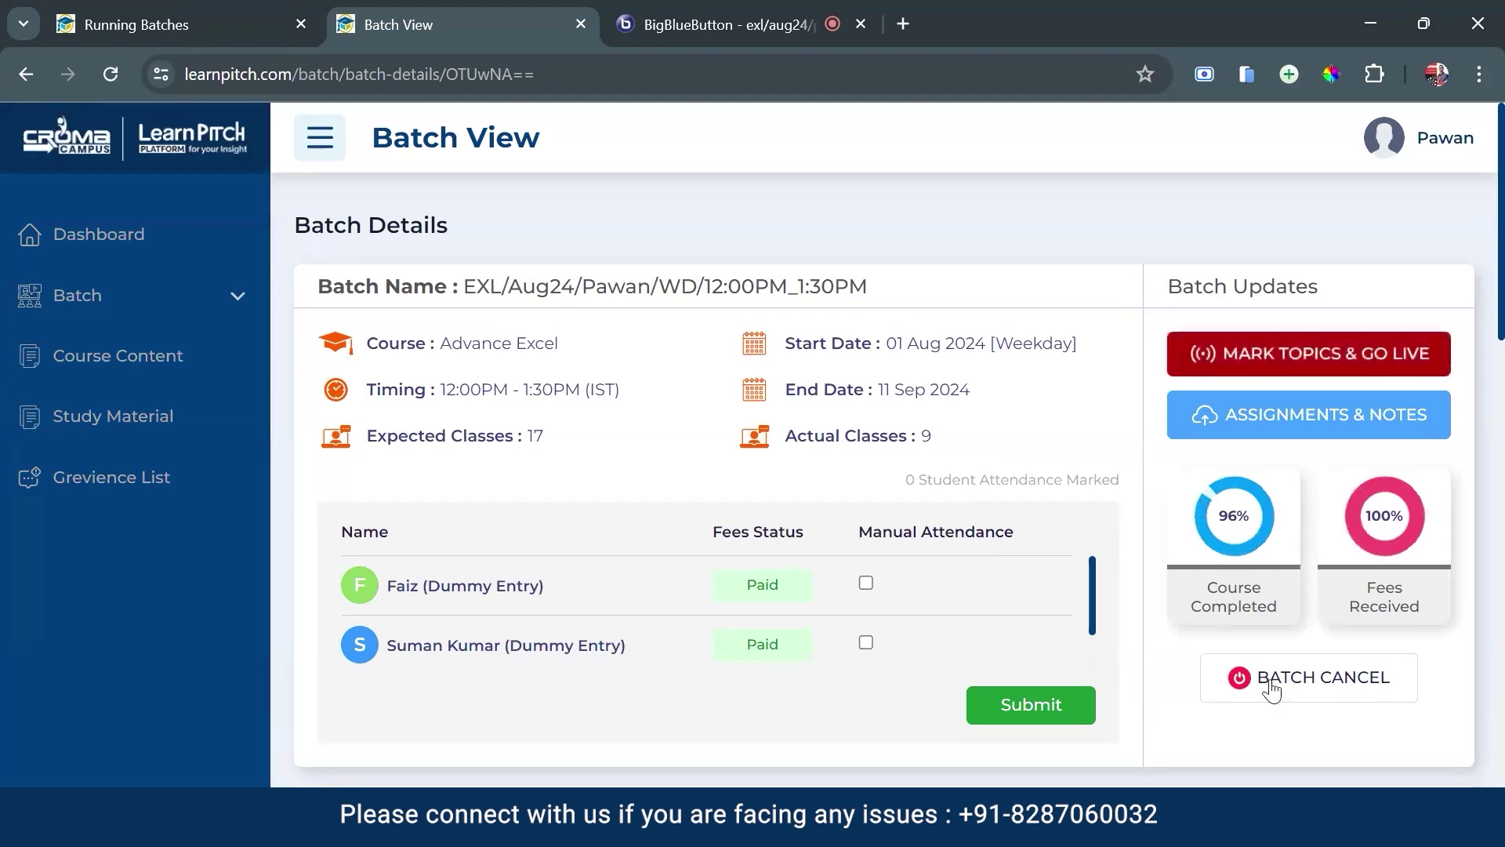
# Check the cancelled dates and the batch cancel count in Class Details
pyautogui.scroll(-1, 914, 478)
pyautogui.scroll(-7, 913, 475)
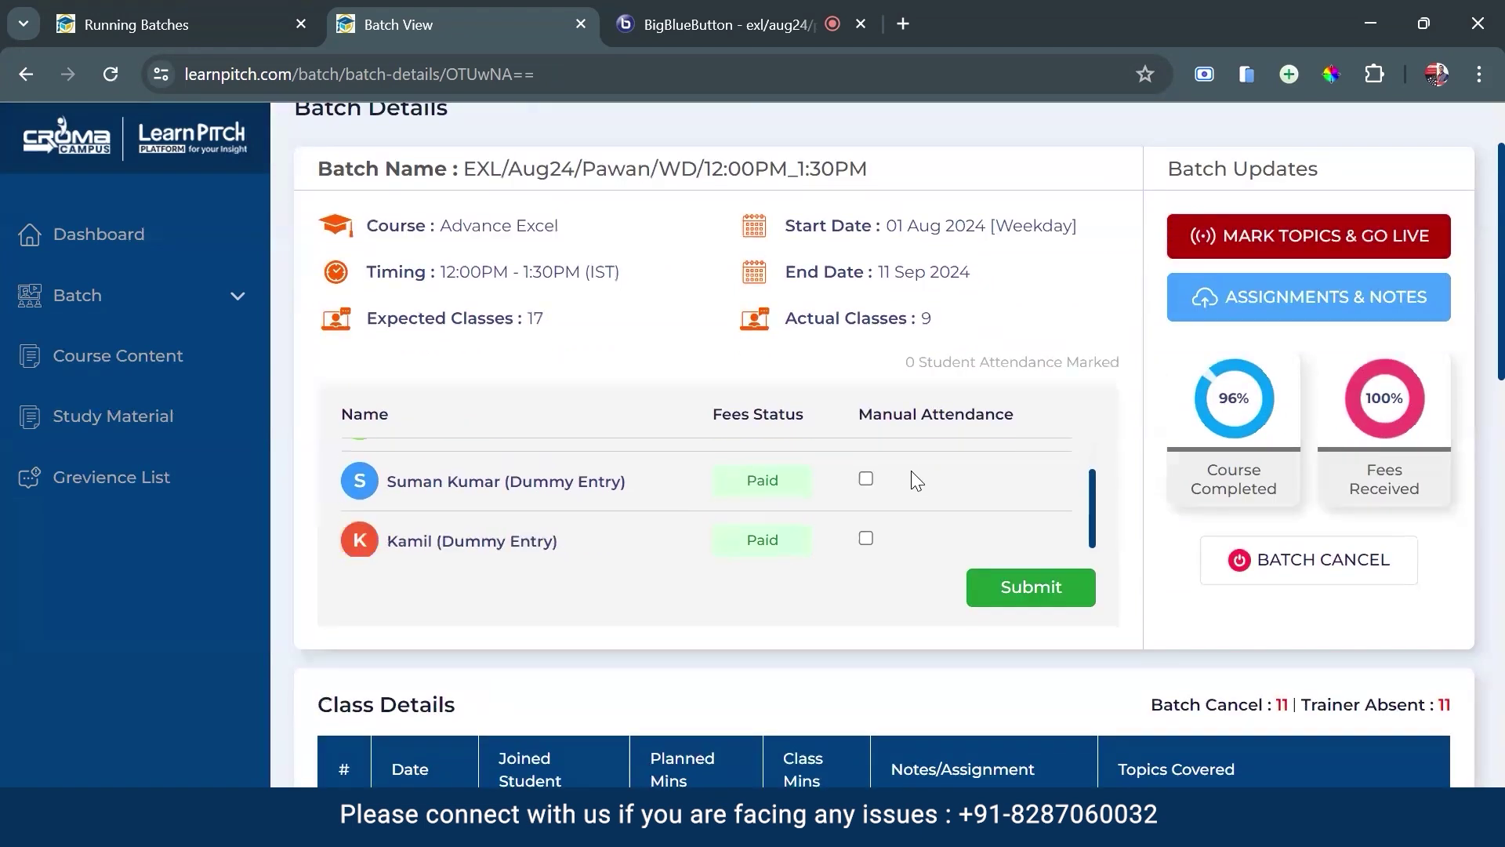
pyautogui.scroll(8, 767, 363)
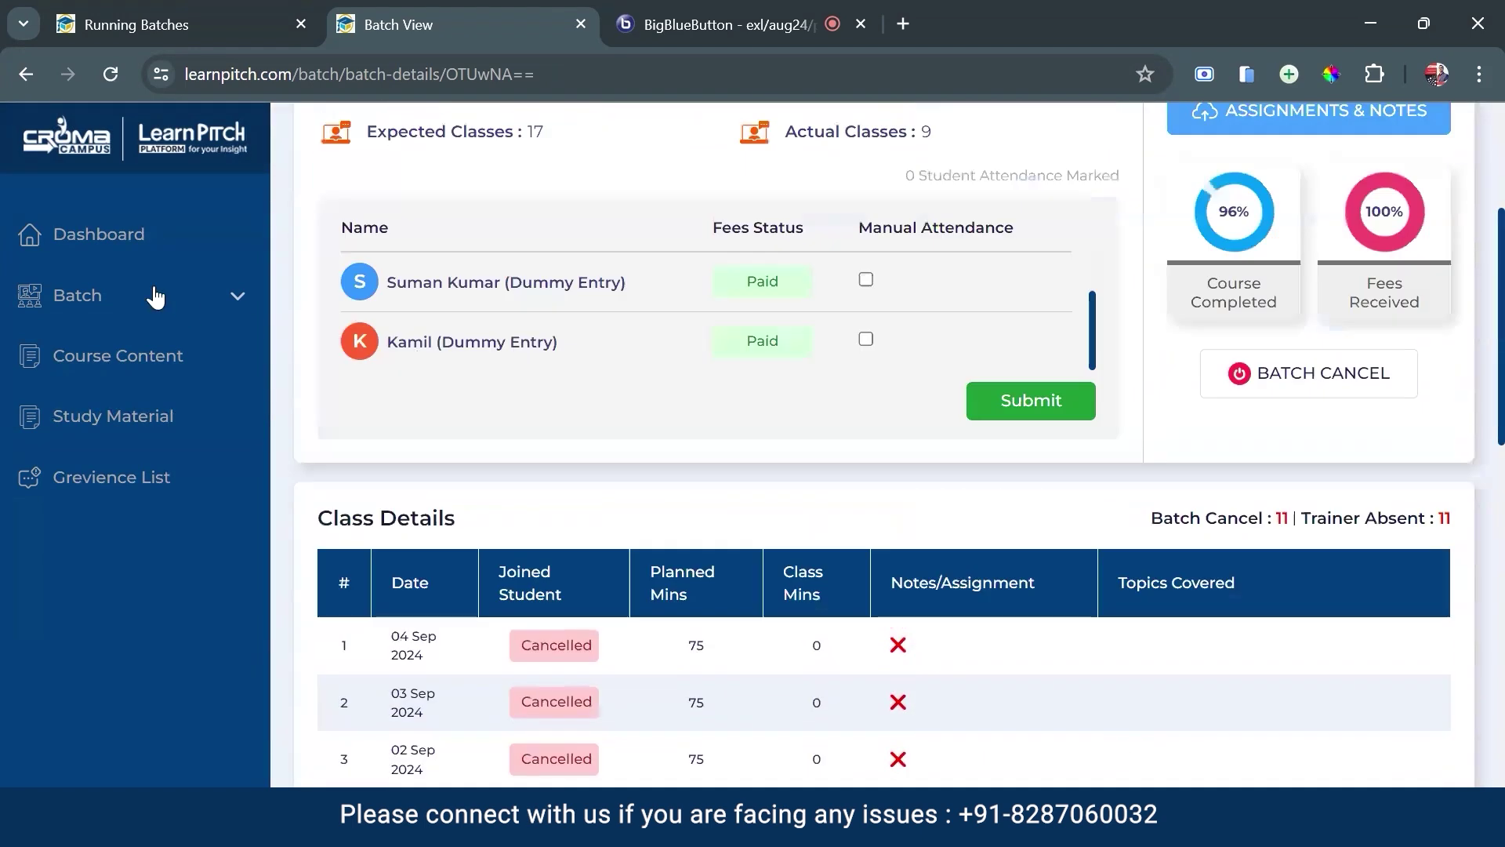
# Open the course content page and review the Advance Excel and Software Testing course details
pyautogui.click(121, 358)
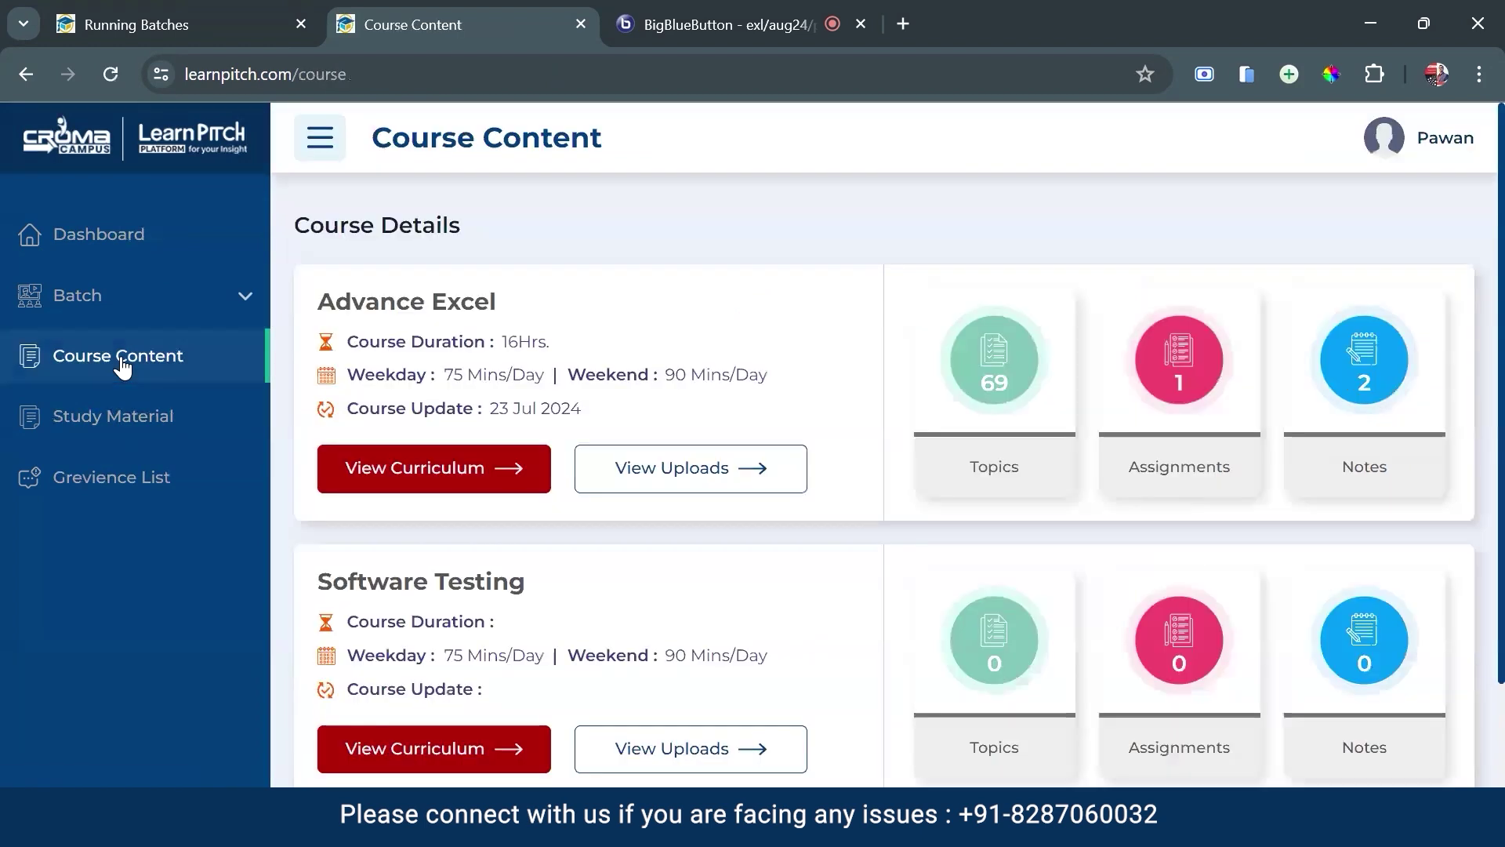
pyautogui.scroll(-2, 427, 447)
pyautogui.scroll(2, 462, 444)
pyautogui.moveTo(379, 301); pyautogui.dragTo(486, 306)
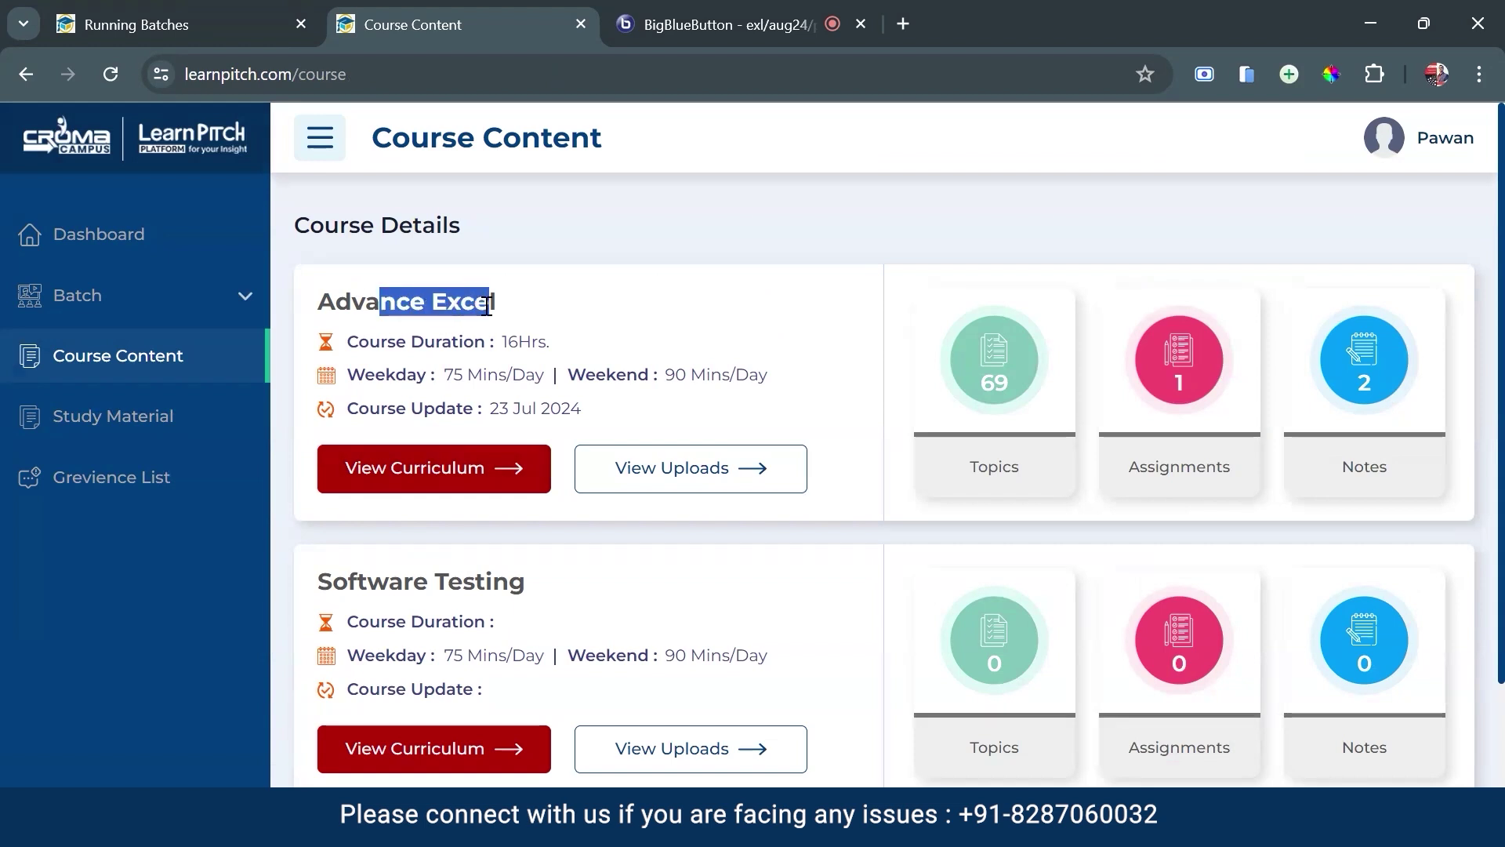
pyautogui.moveTo(333, 581); pyautogui.dragTo(548, 594)
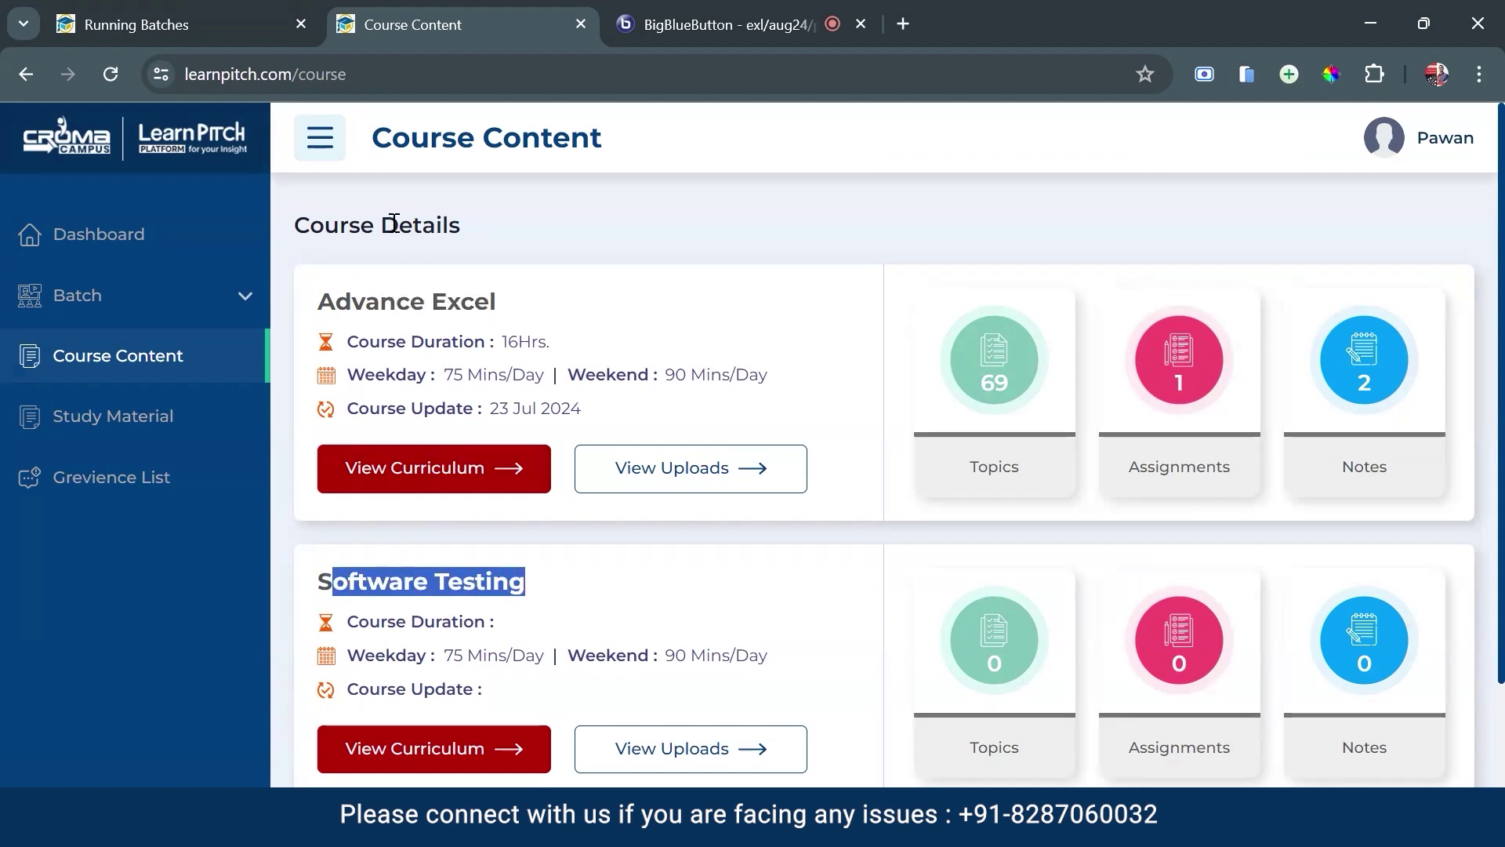
pyautogui.click(386, 584)
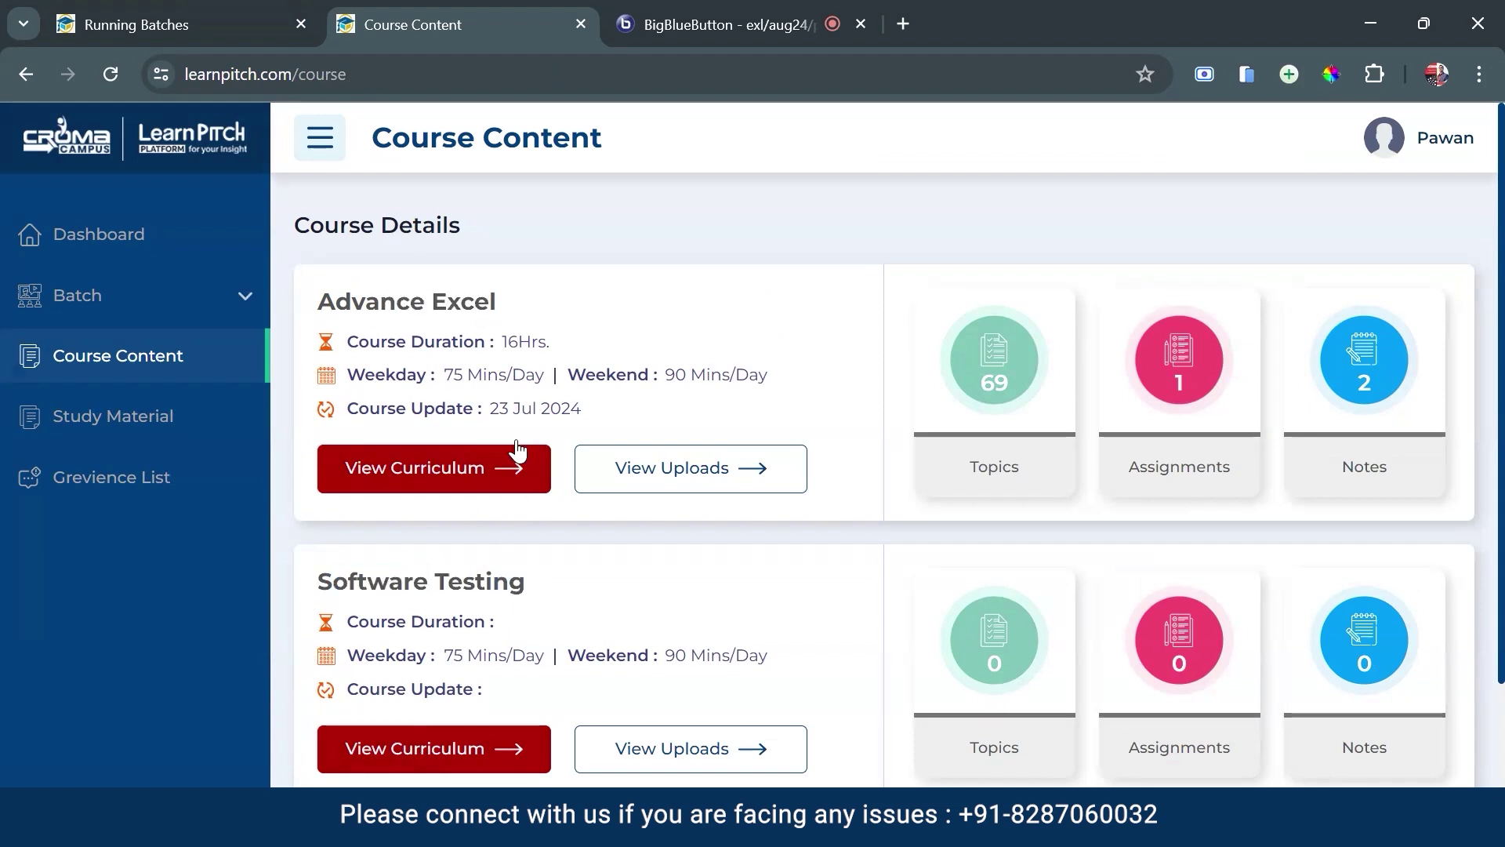
# View the Advance Excel curriculum, expand Module 1: Understanding Concepts of Excel and show its documents
pyautogui.click(443, 478)
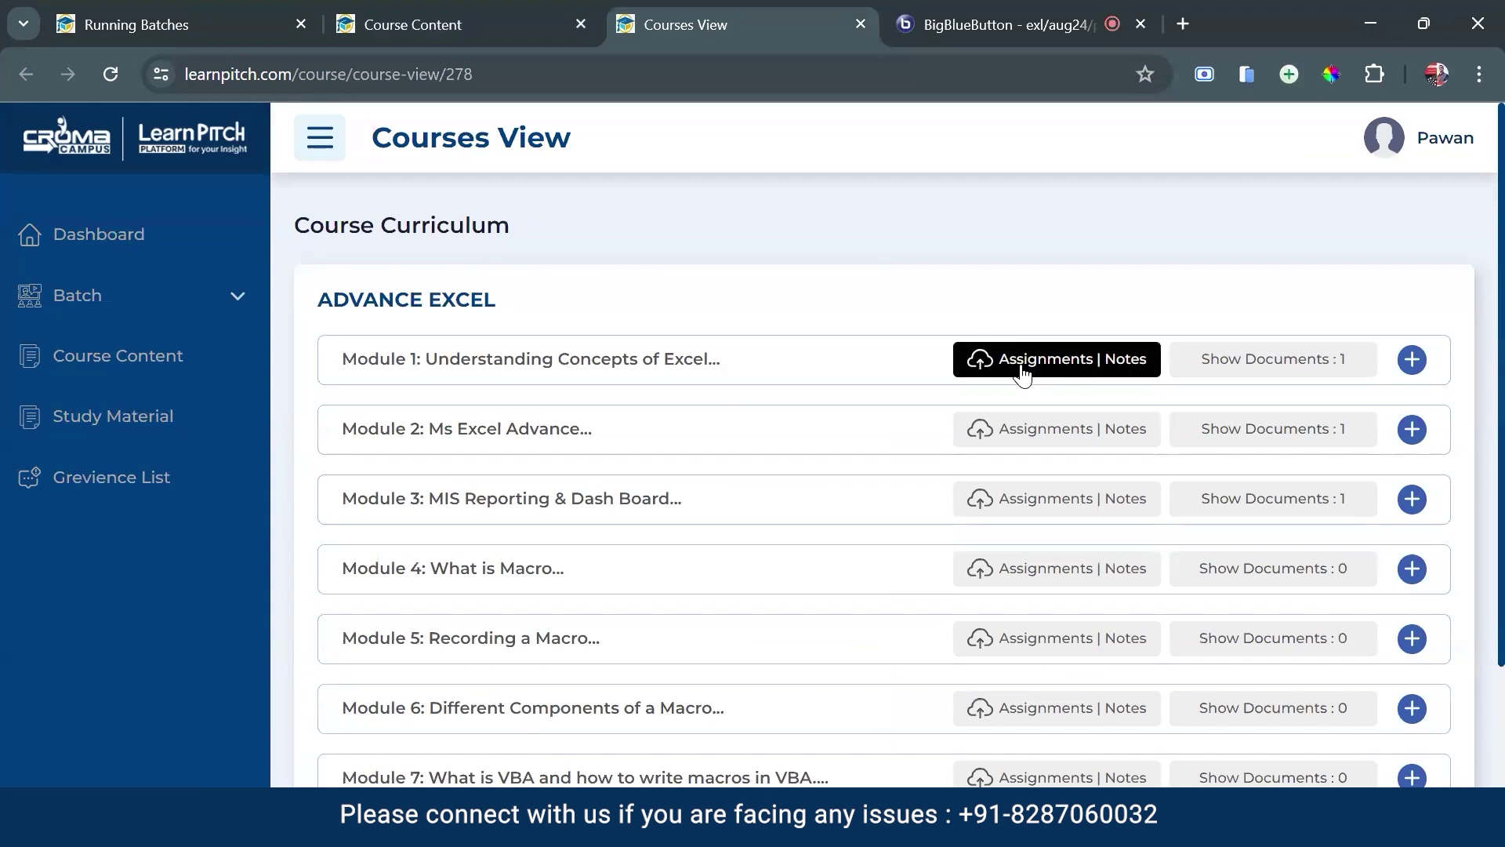
pyautogui.click(855, 367)
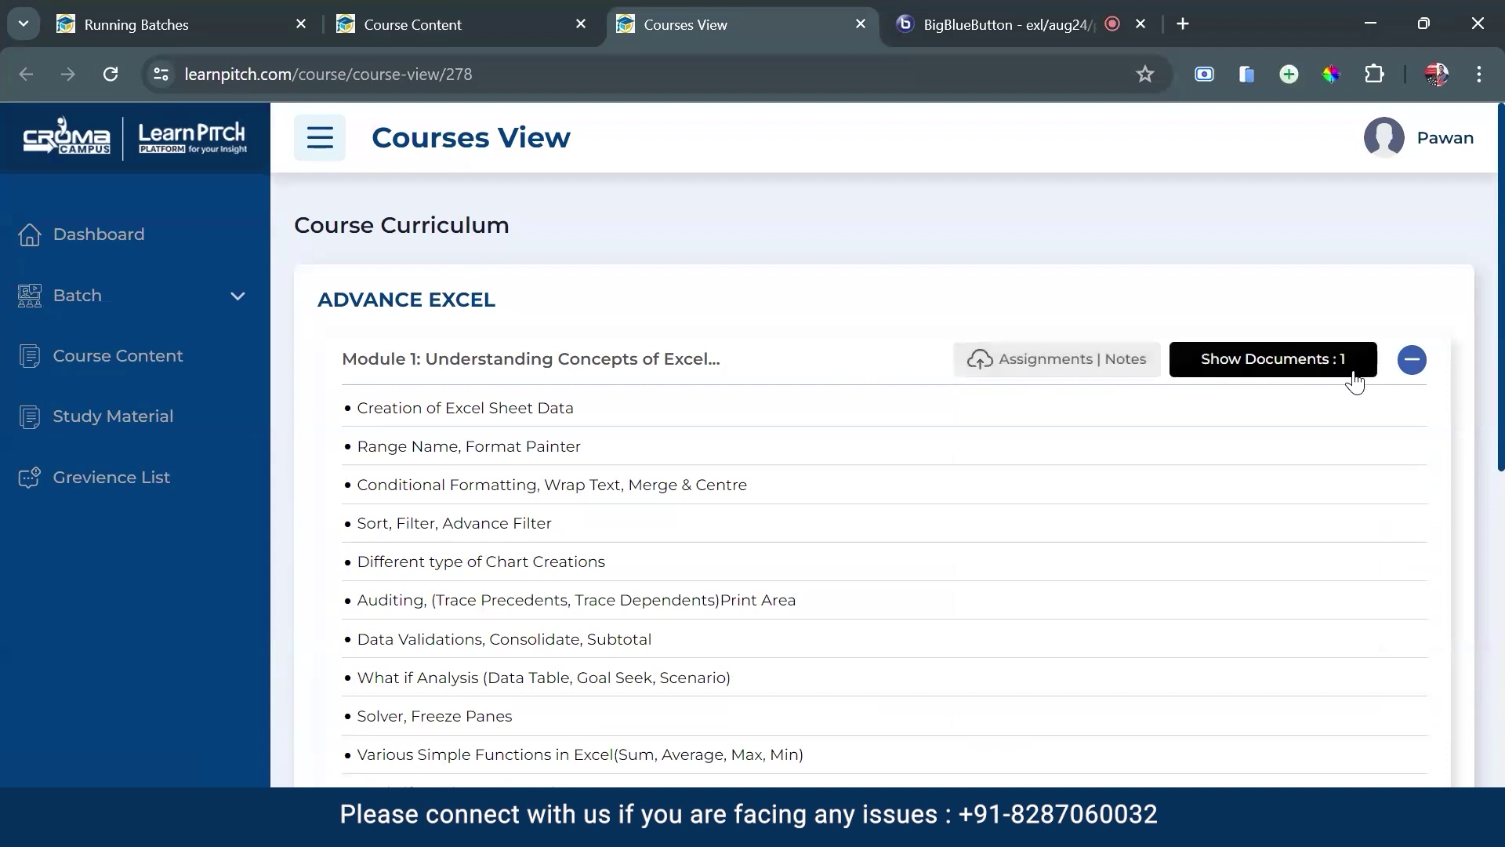
pyautogui.click(1286, 366)
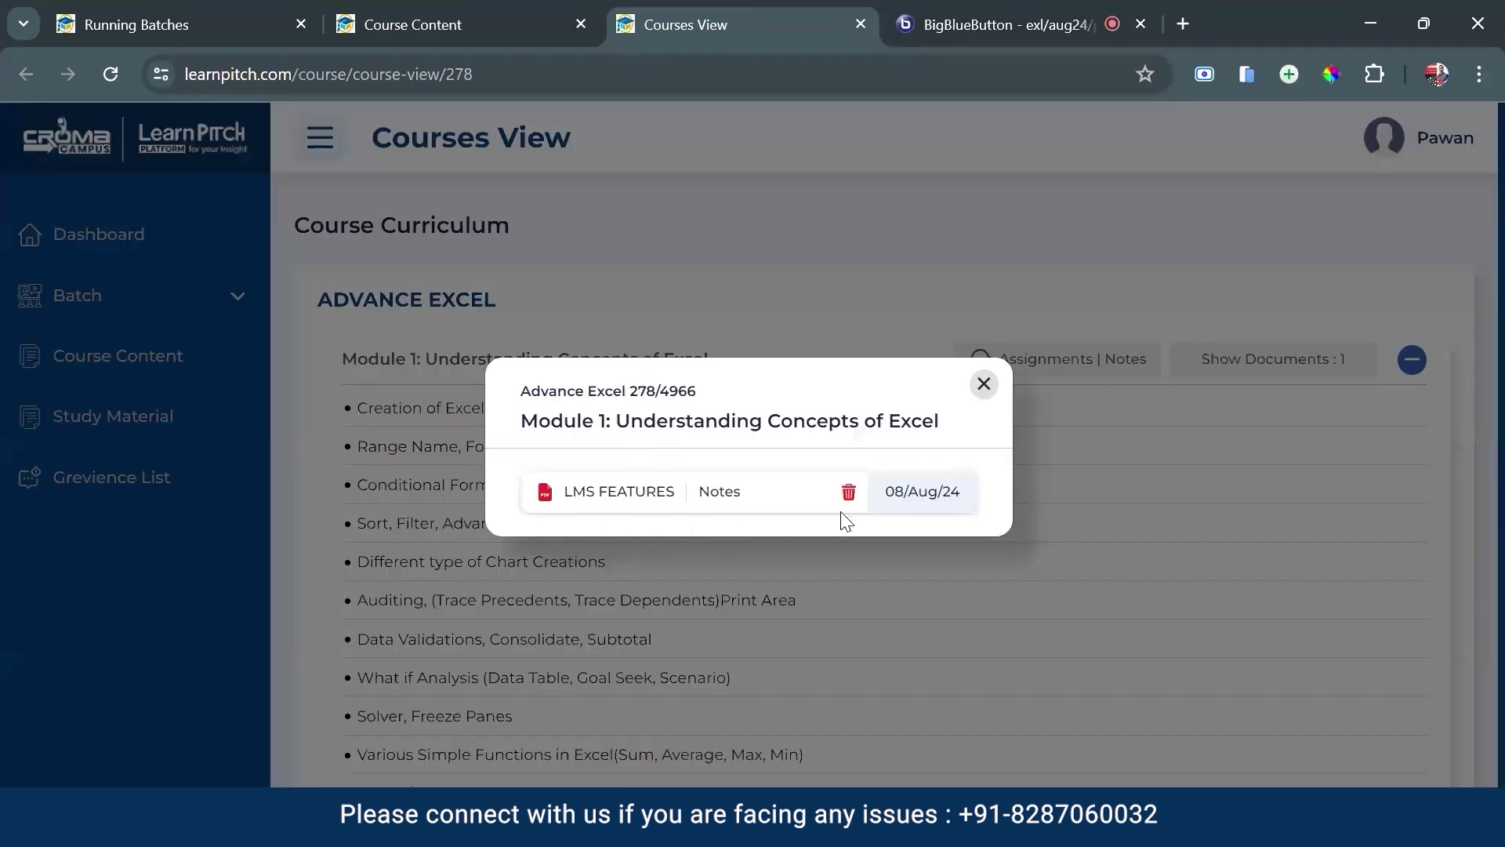
# Close the Module 1 documents, collapse that module and look through all modules of the Advance Excel curriculum
pyautogui.click(984, 383)
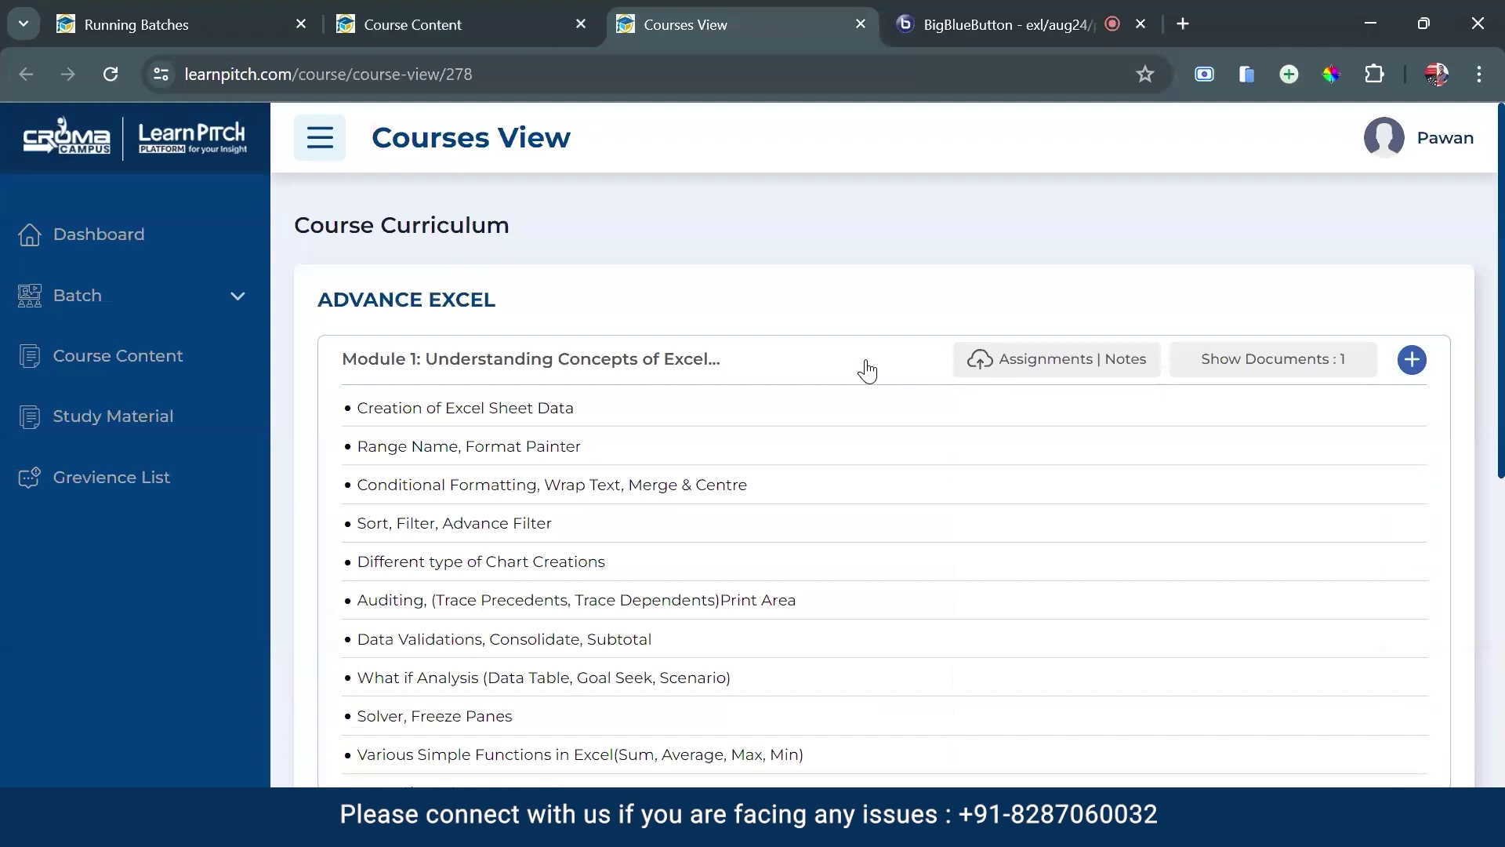
pyautogui.click(867, 368)
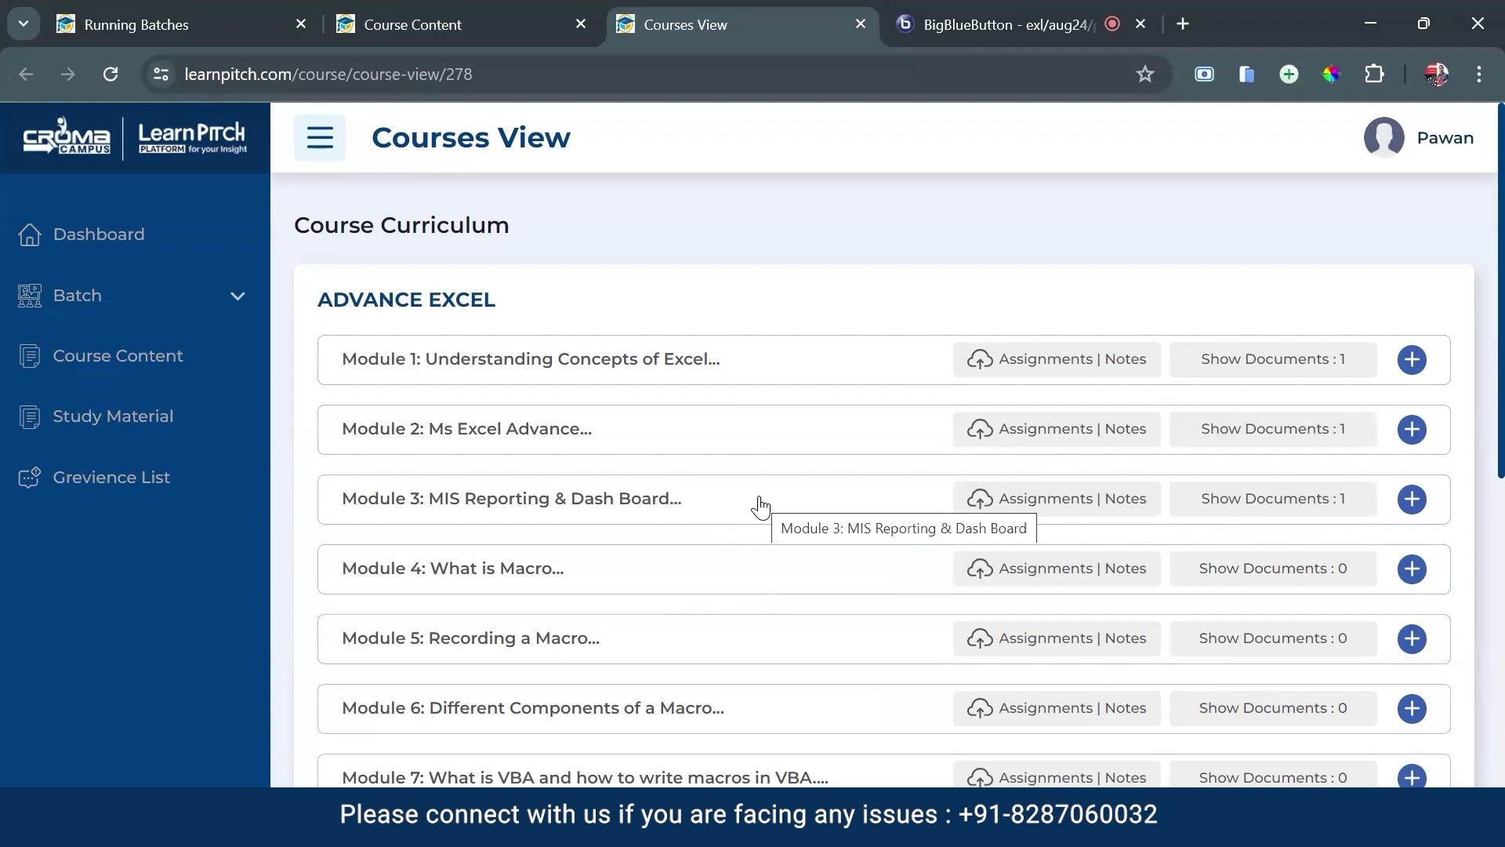
pyautogui.scroll(-5, 862, 491)
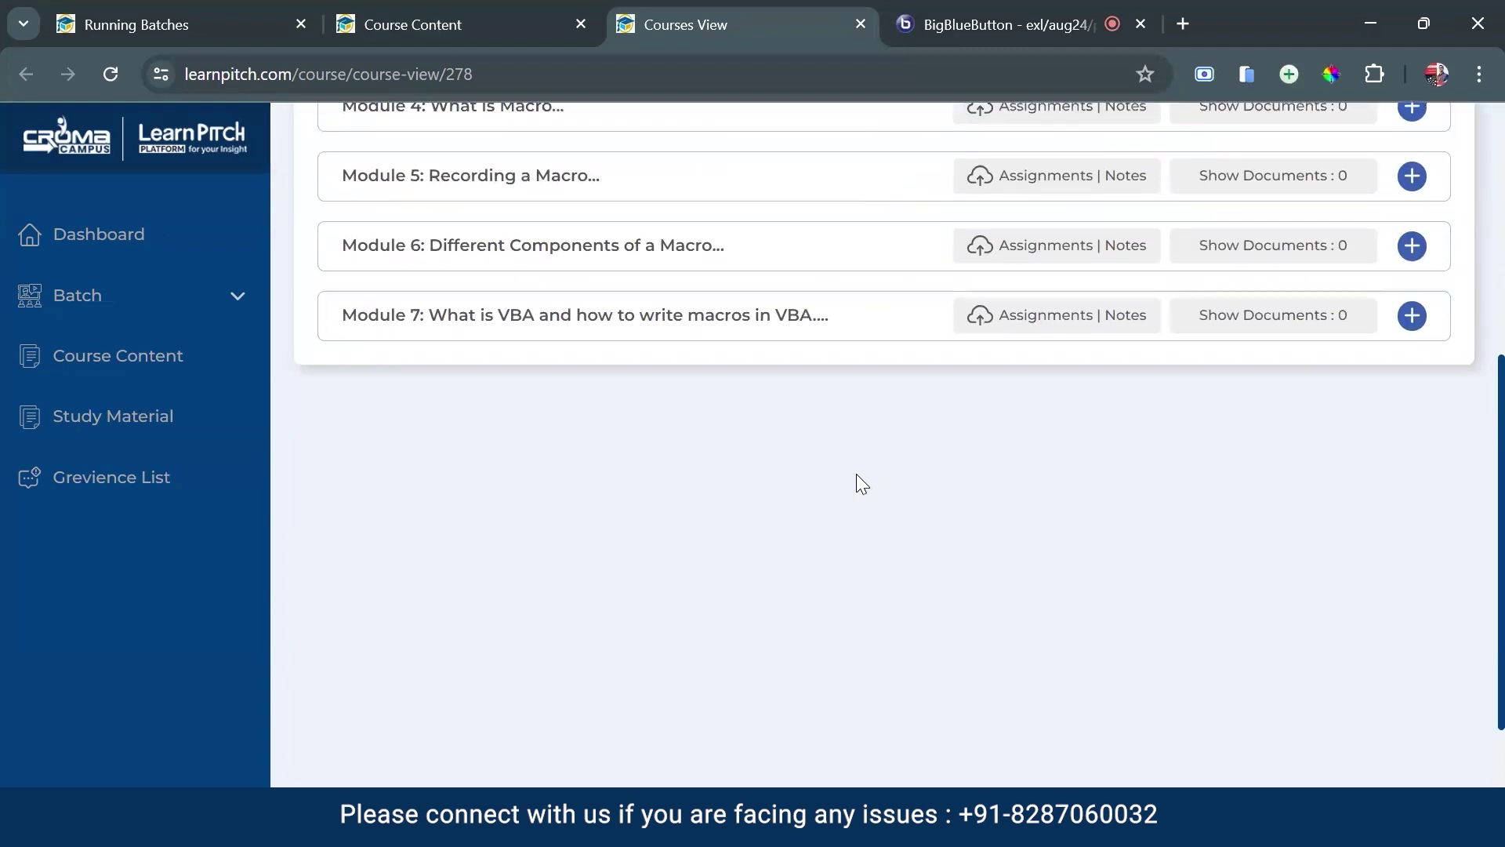
pyautogui.scroll(5, 847, 417)
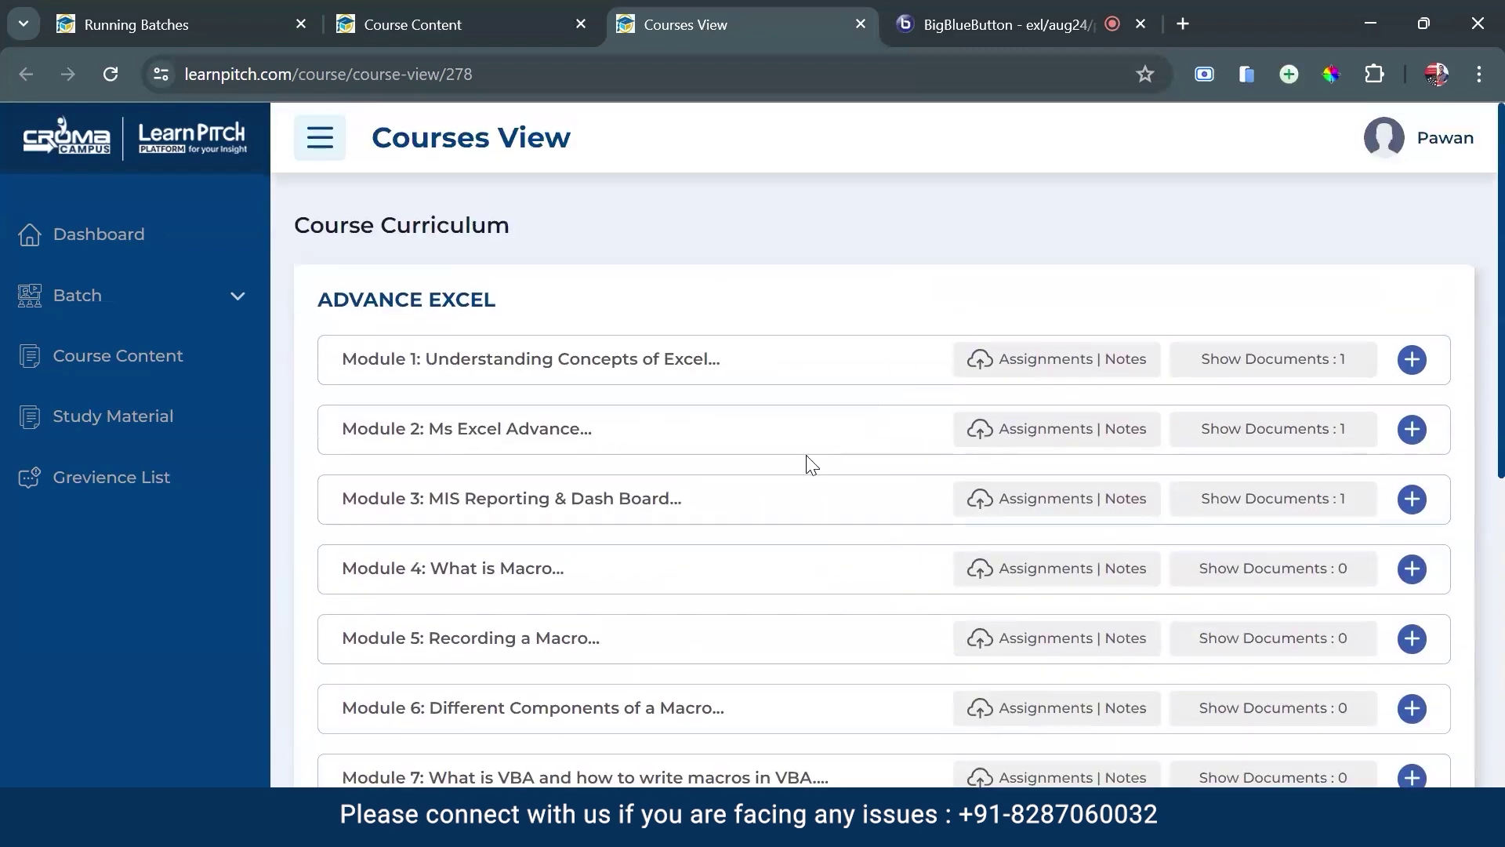
# Open the study material page and expand Advance Excel to review its uploaded documents
pyautogui.click(120, 416)
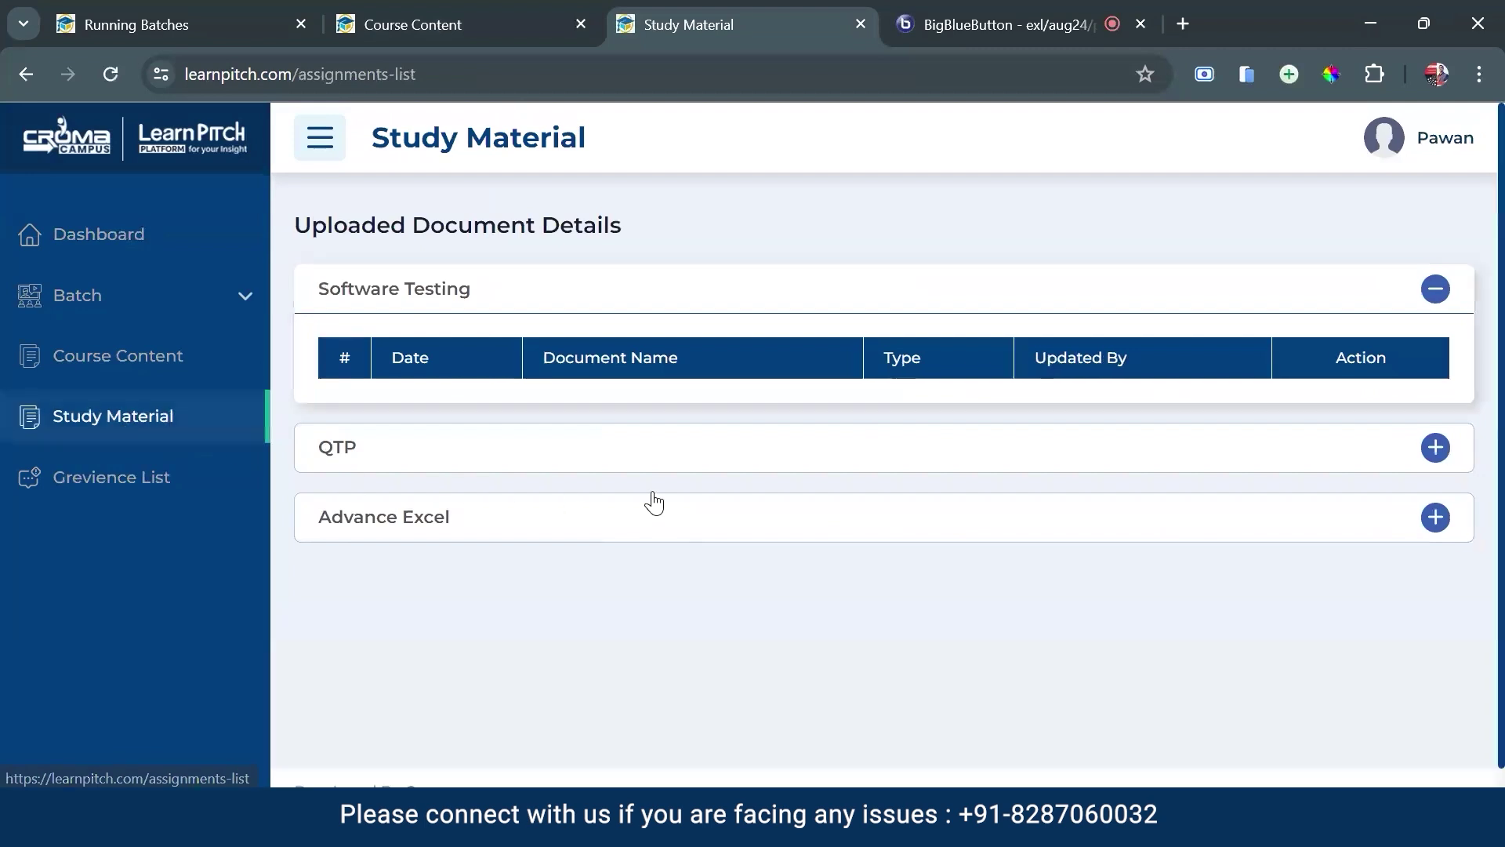
pyautogui.click(534, 522)
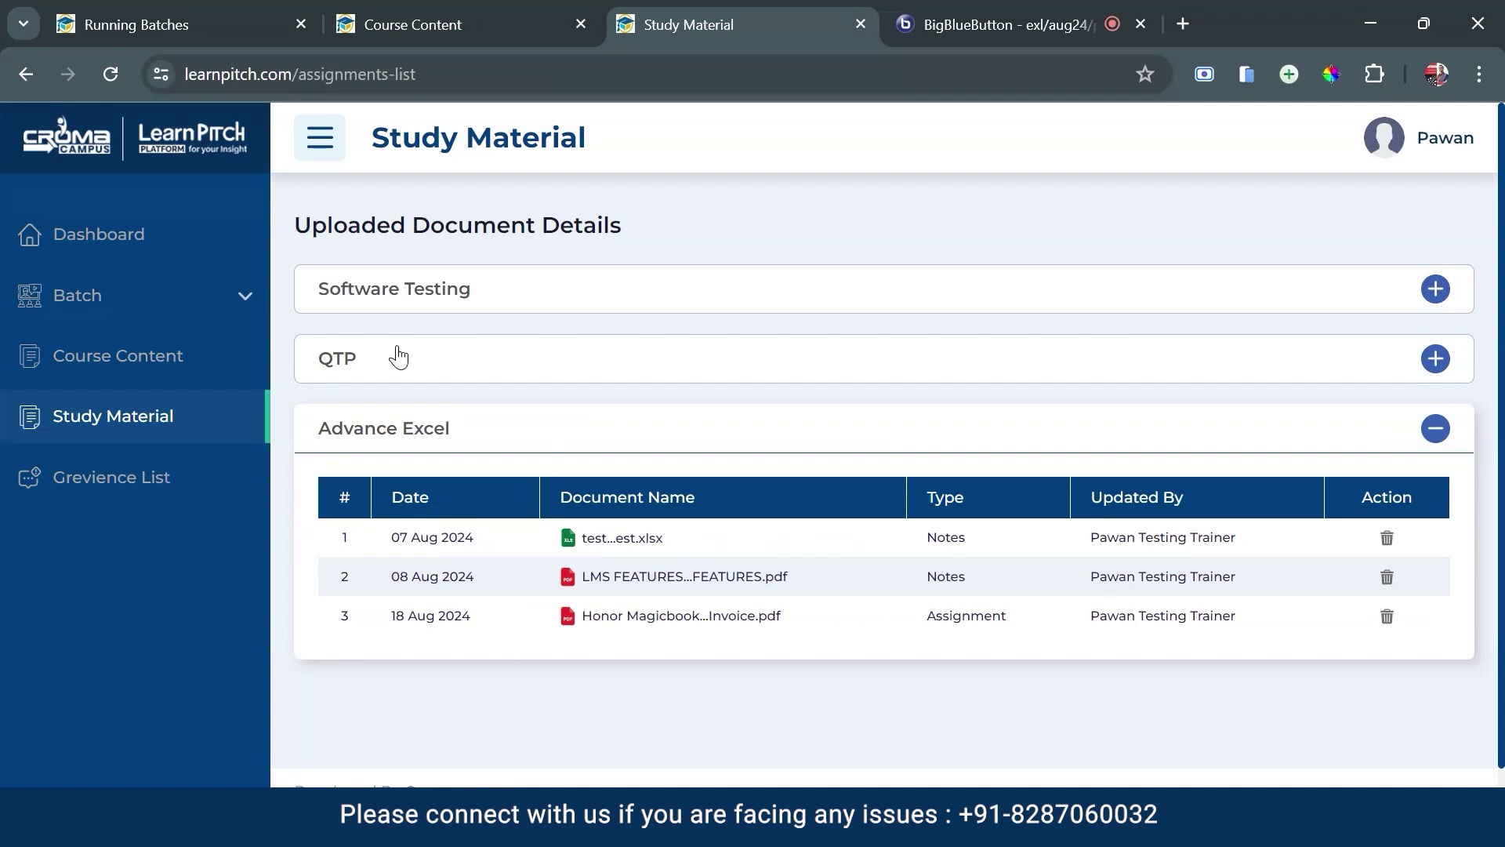
# Start a new support query from the grievance list and set its issue type to Finance Team
pyautogui.click(98, 486)
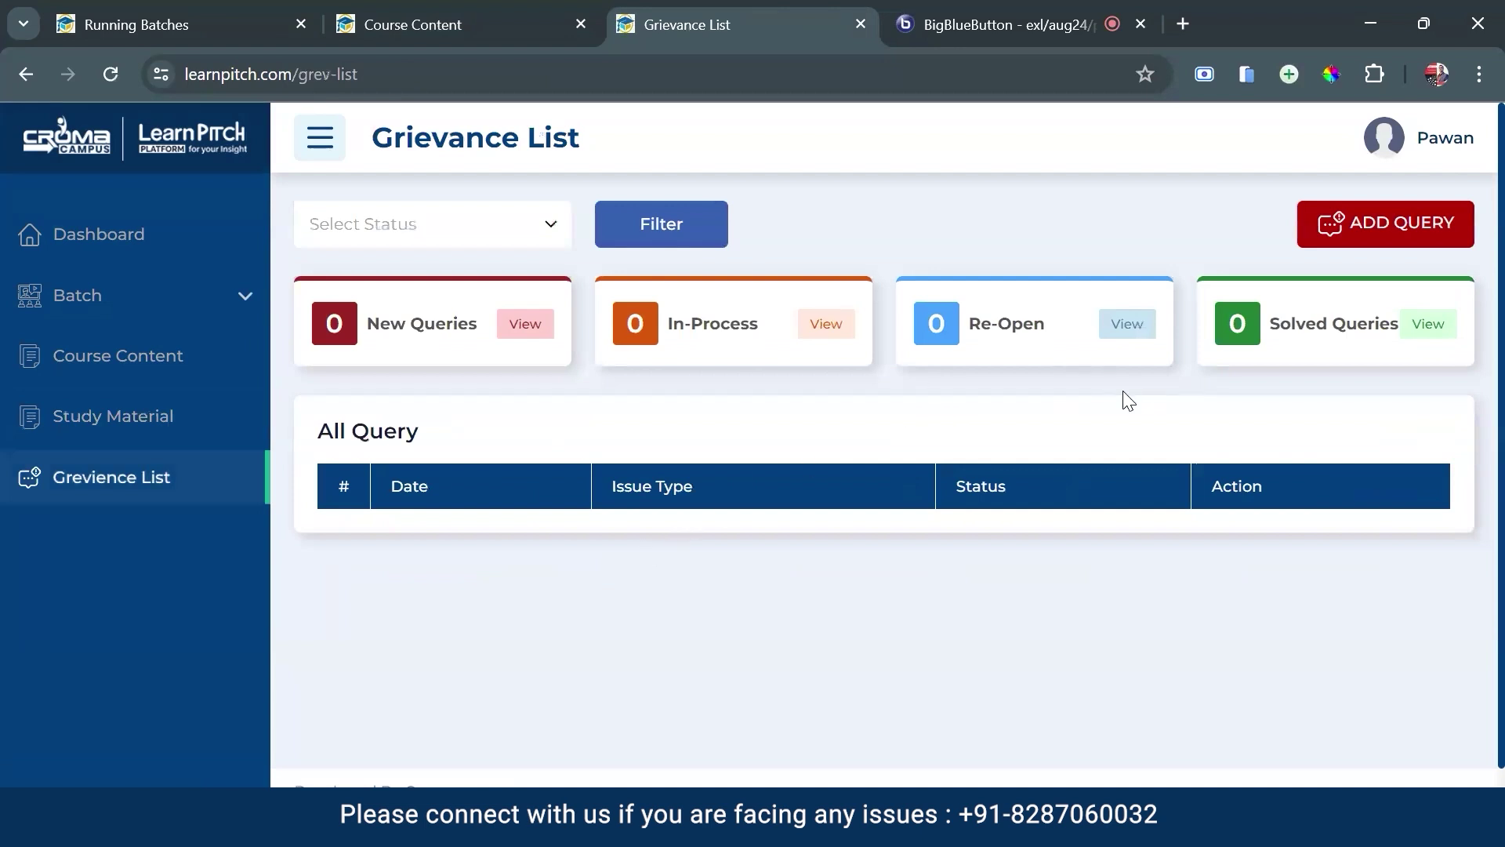
pyautogui.click(1389, 234)
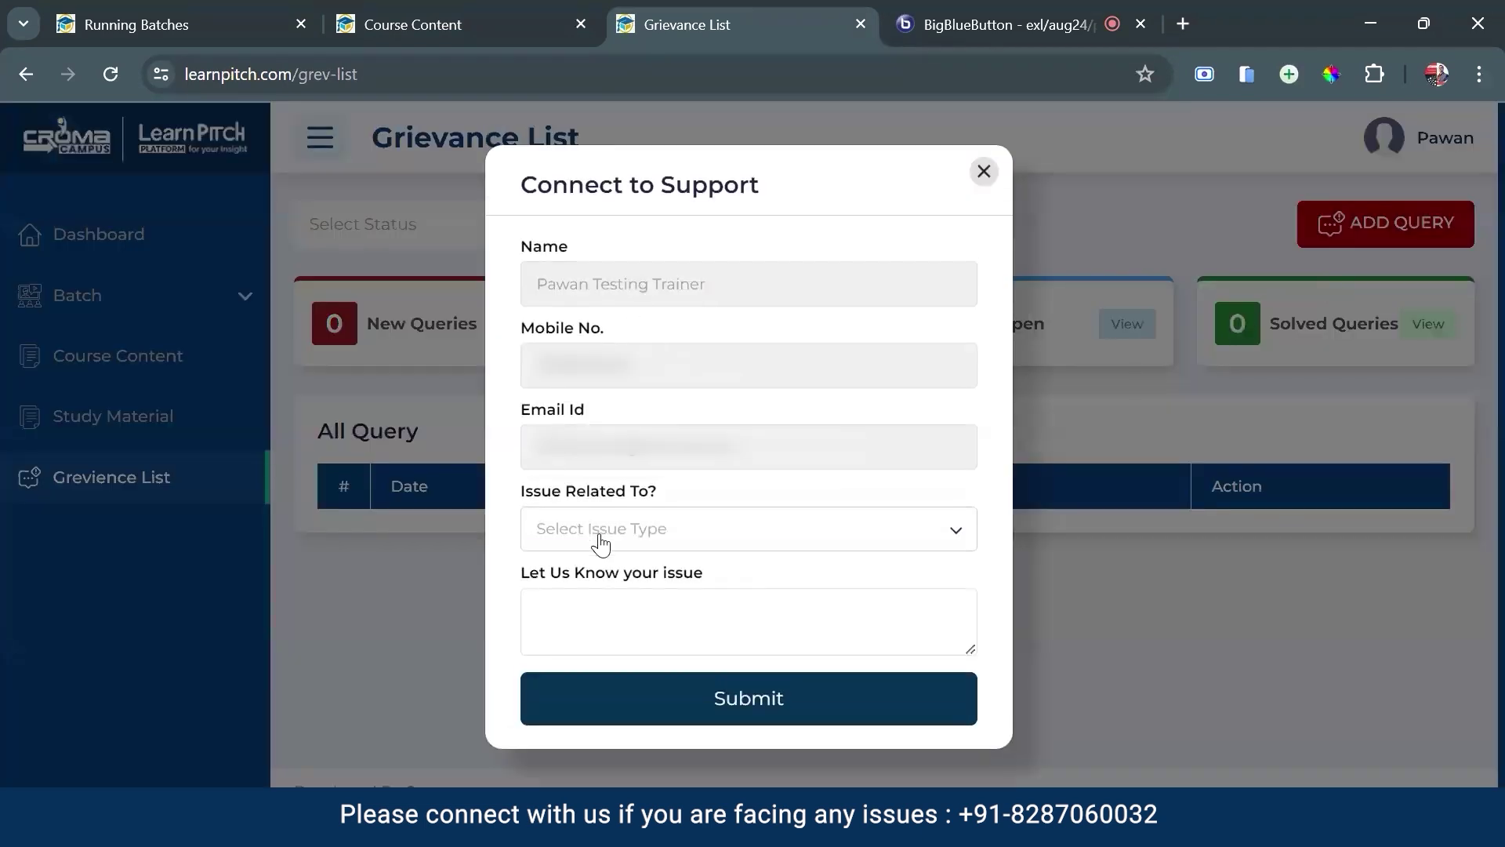
pyautogui.click(601, 541)
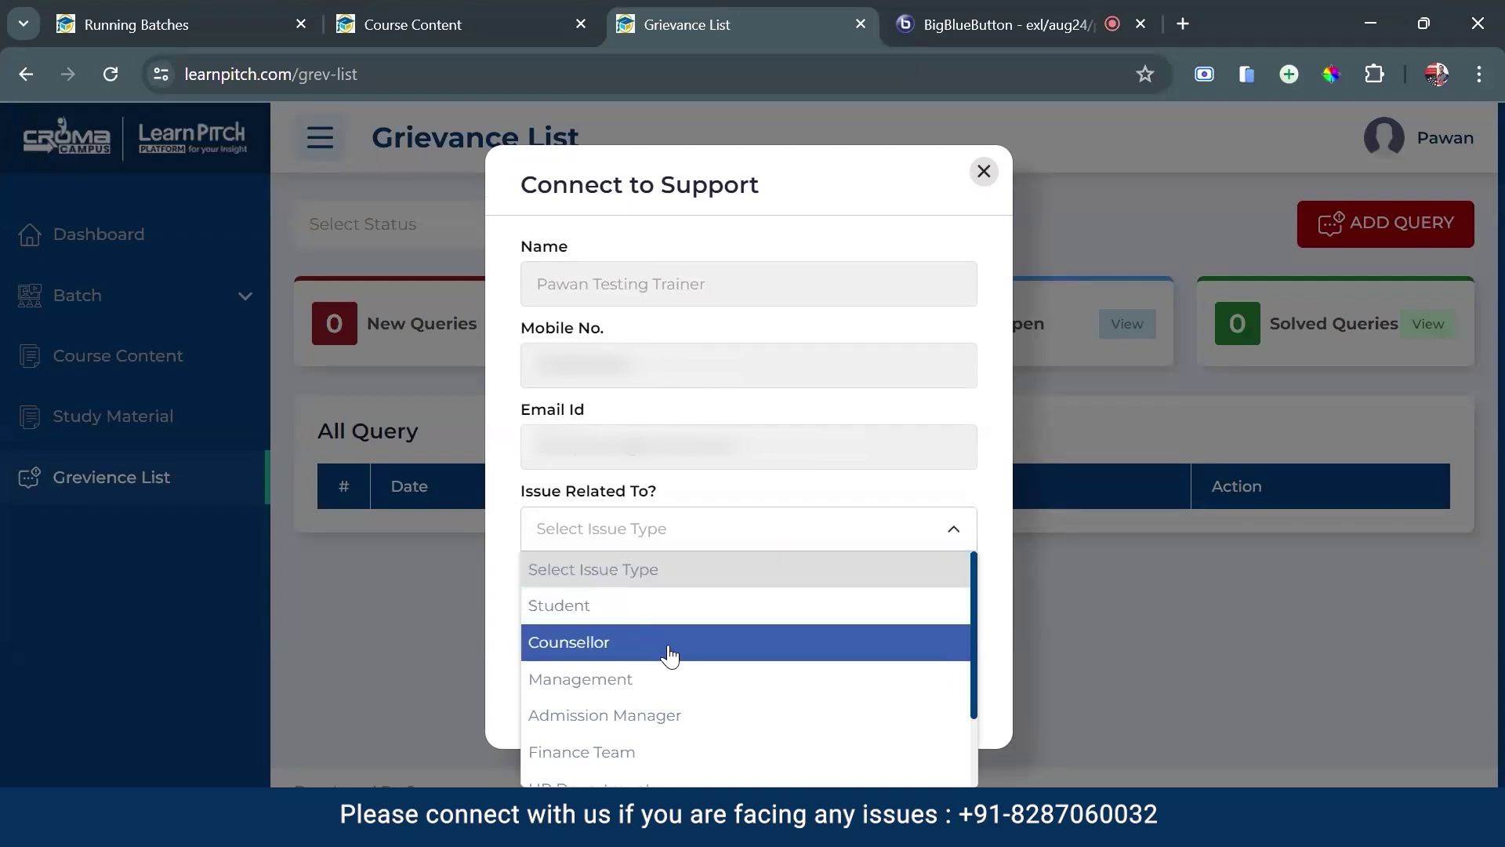
pyautogui.scroll(-2, 697, 688)
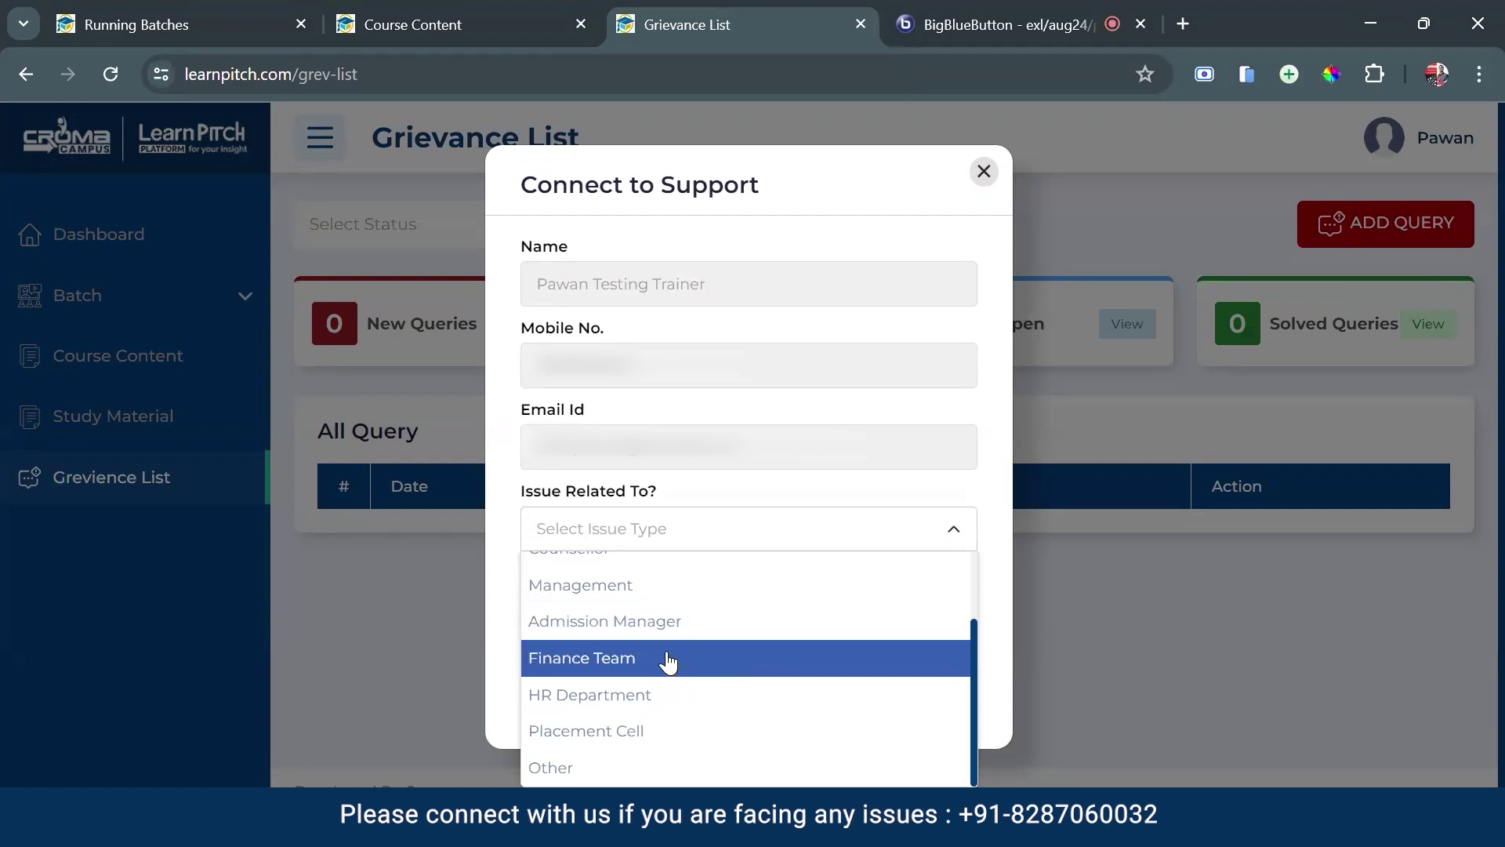
pyautogui.click(667, 660)
# Describe the issue as "My Invoice is late" and submit the support query
pyautogui.click(655, 619)
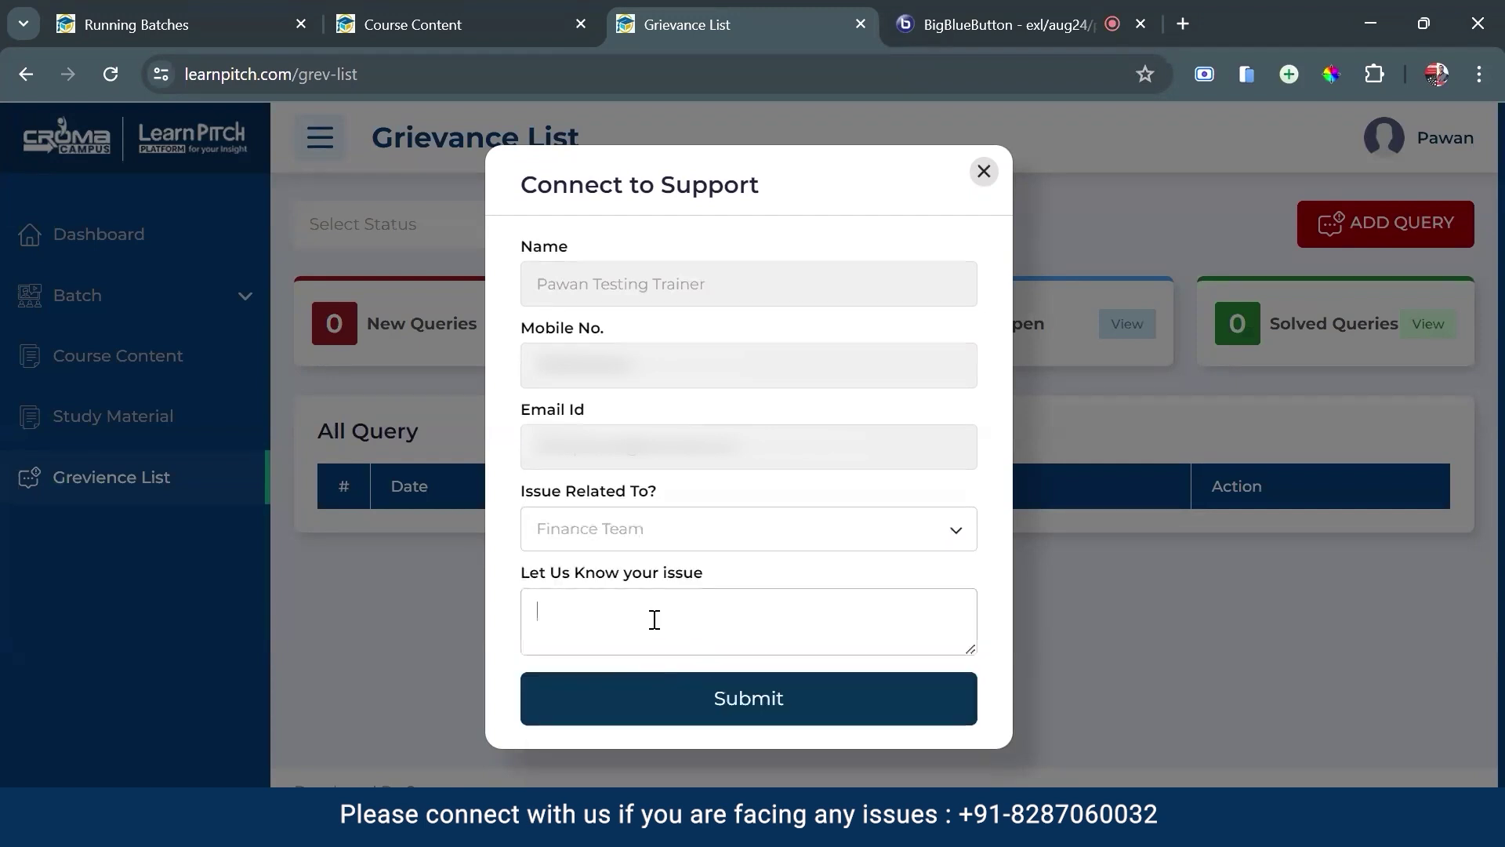
pyautogui.write('My Invoice is late')
pyautogui.click(706, 715)
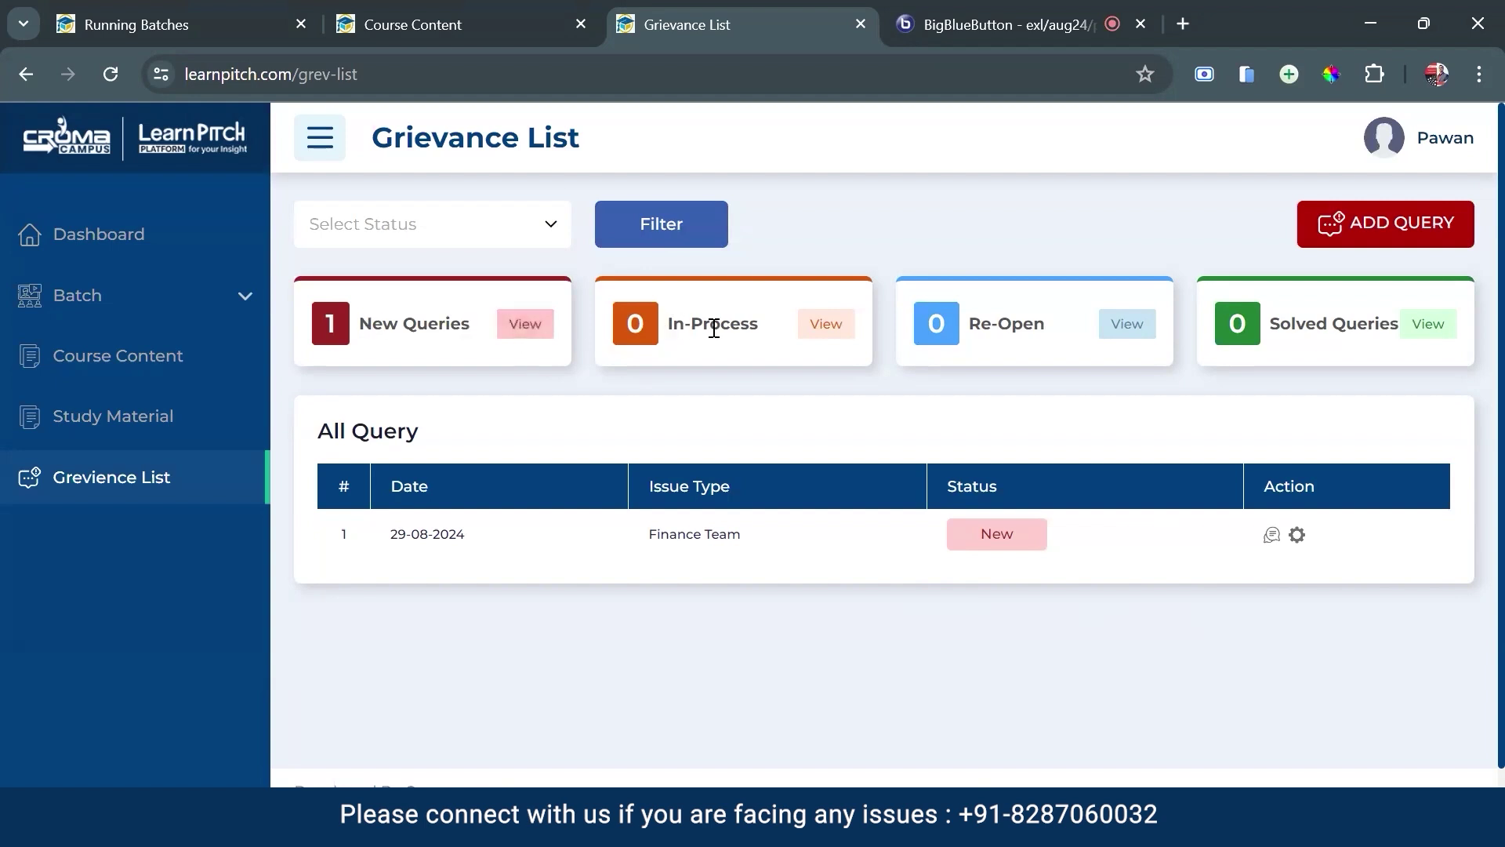
# Review the Re-Open and Solved Queries status categories above the query list
pyautogui.moveTo(980, 325); pyautogui.dragTo(1045, 328)
pyautogui.click(1045, 328)
pyautogui.moveTo(1291, 324); pyautogui.dragTo(1356, 324)
pyautogui.click(700, 709)
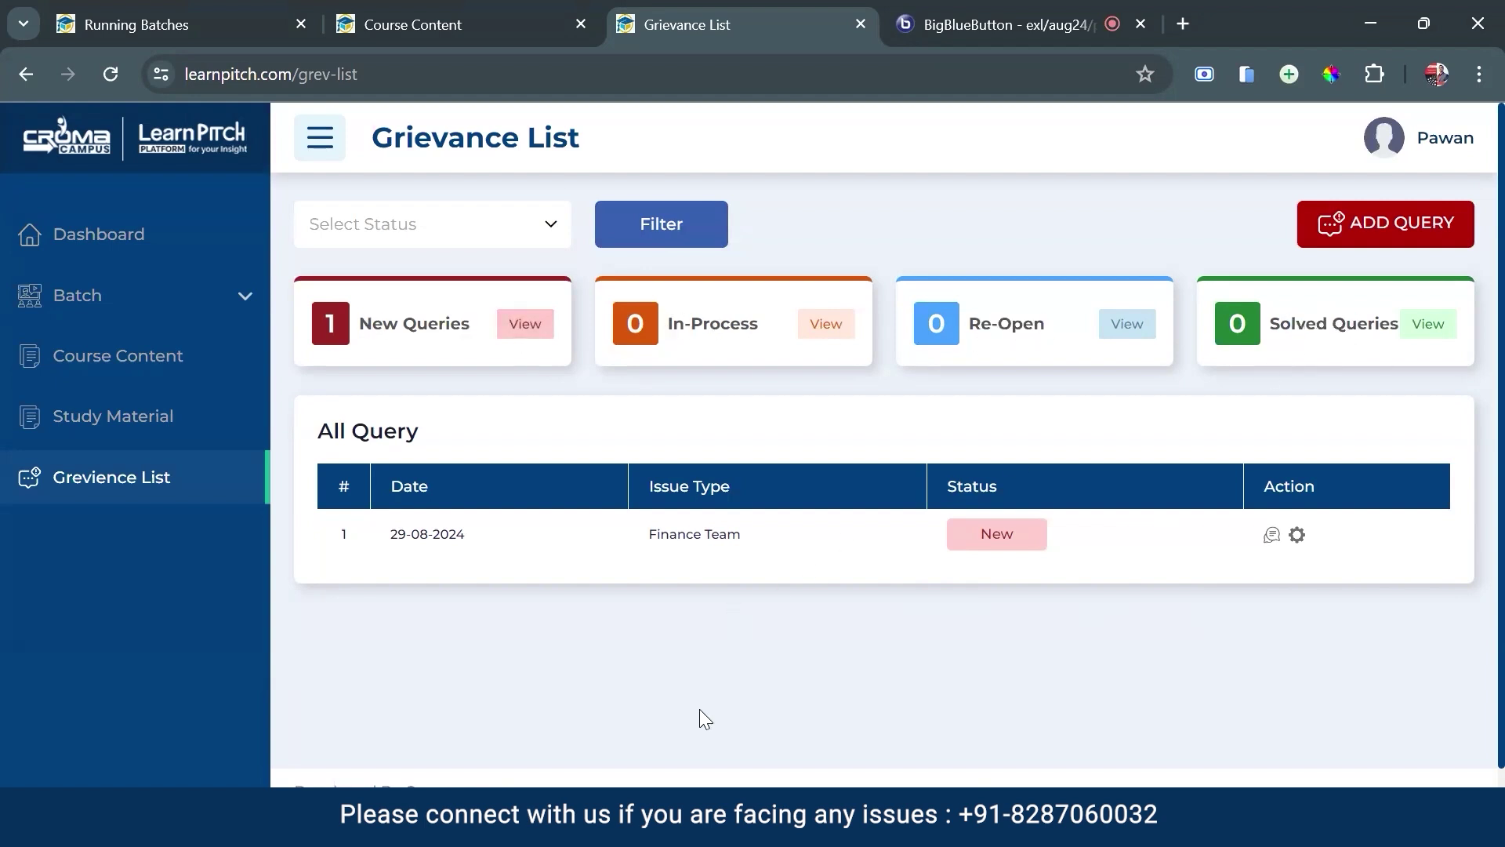